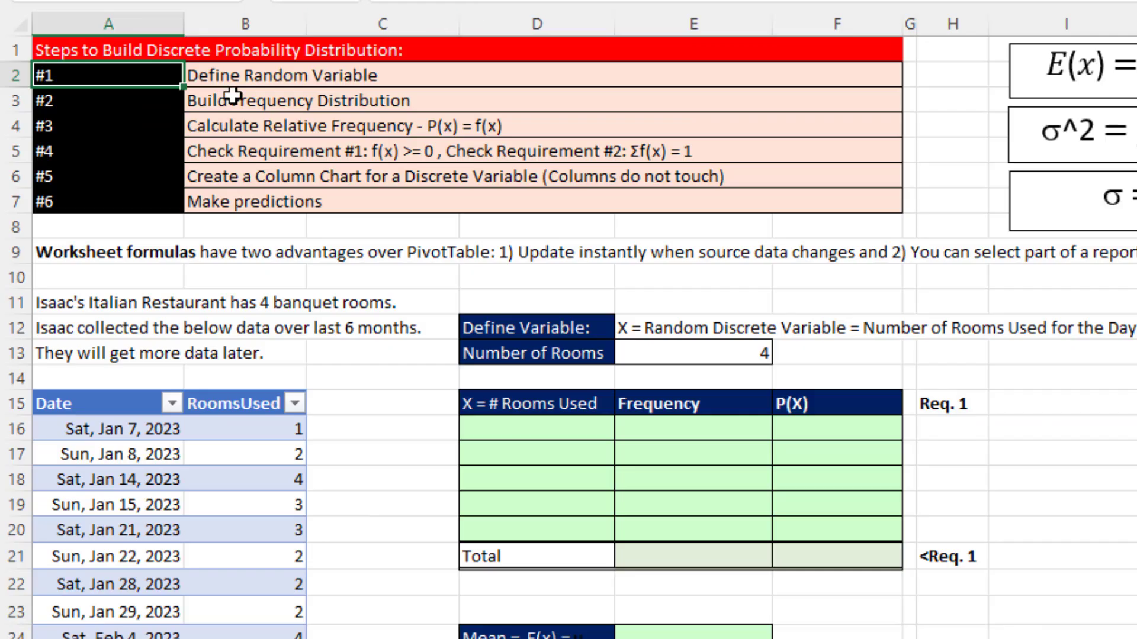
{"action": "left_click", "coordinate": [101, 58]}
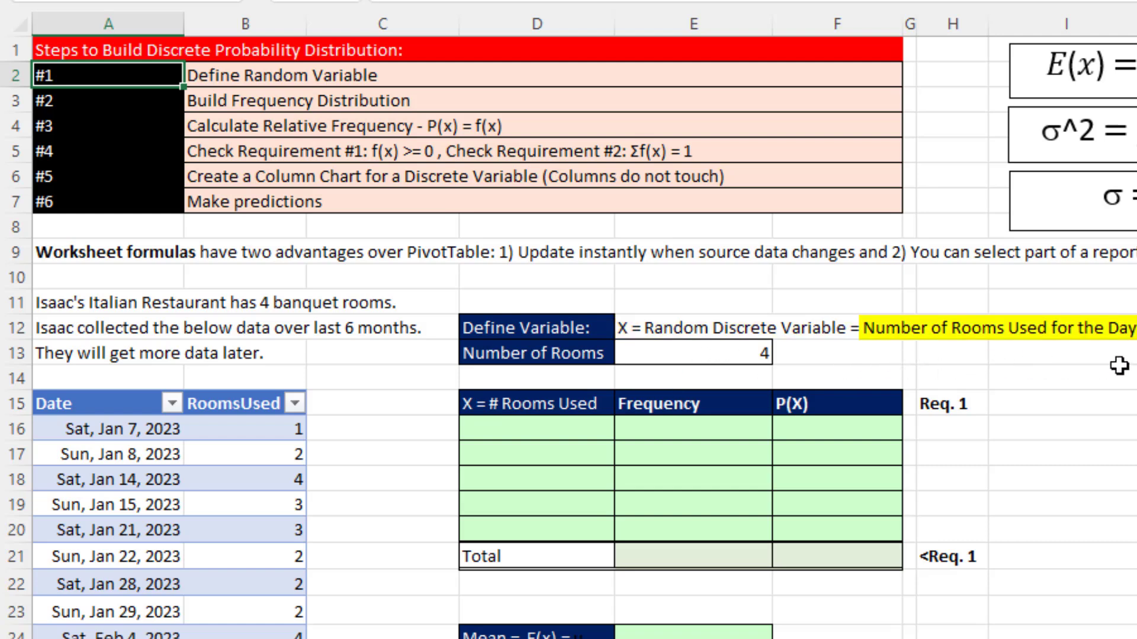
{"action": "left_click", "coordinate": [149, 93]}
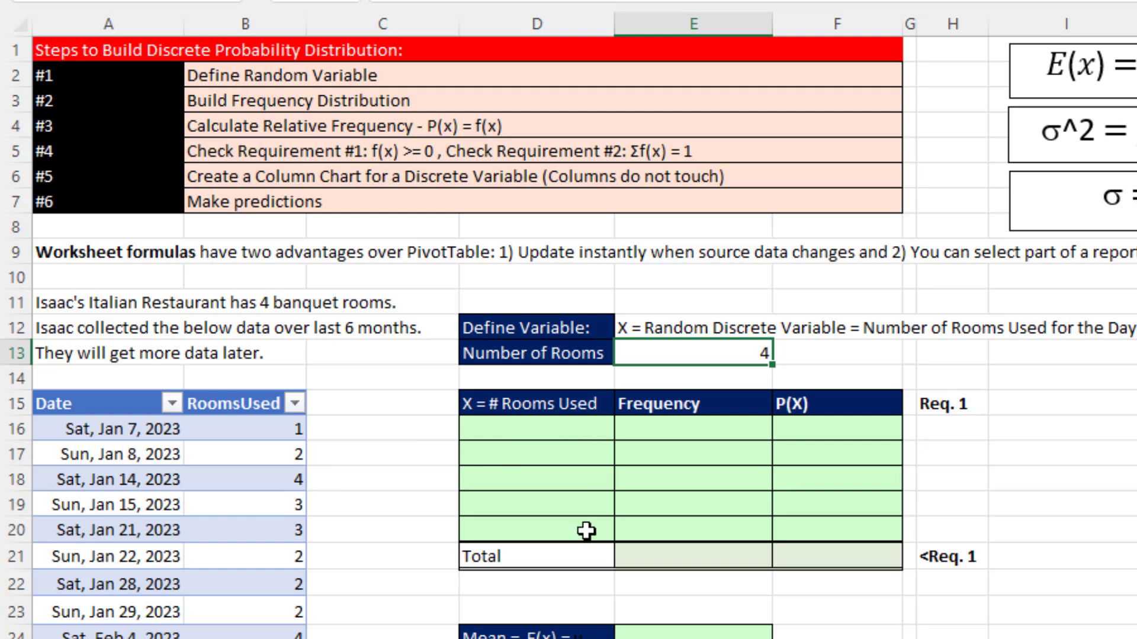
- List the possible numbers of rooms used from cell D16 with the formula =SEQUENCE(E13+1,,0)
{"action": "left_click", "coordinate": [525, 437]}
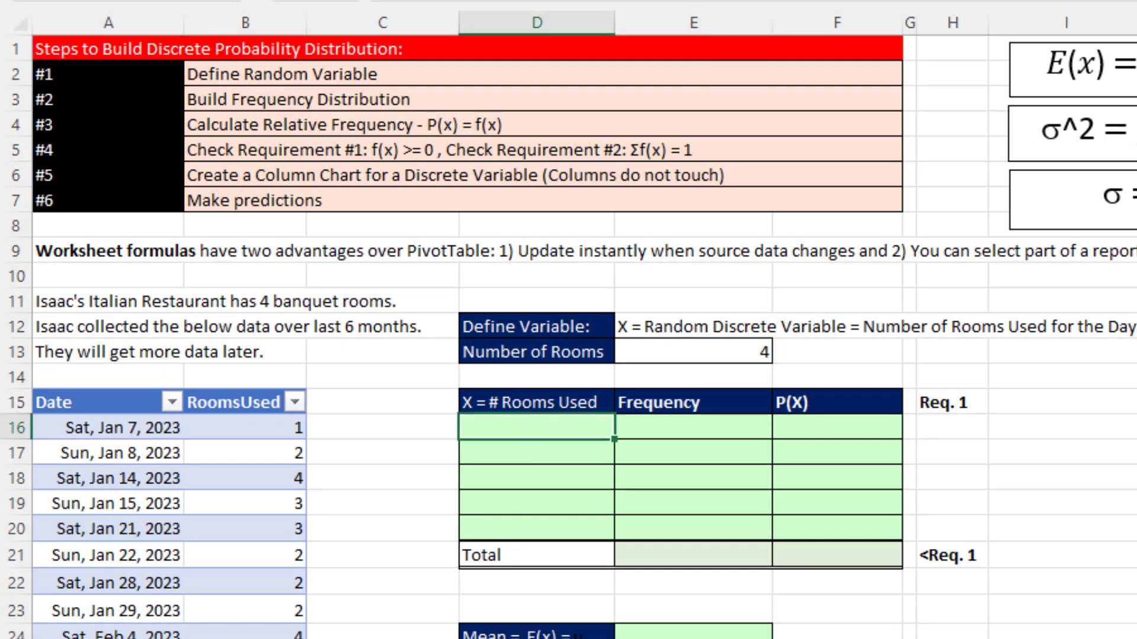
{"action": "type", "text": "=seq"}
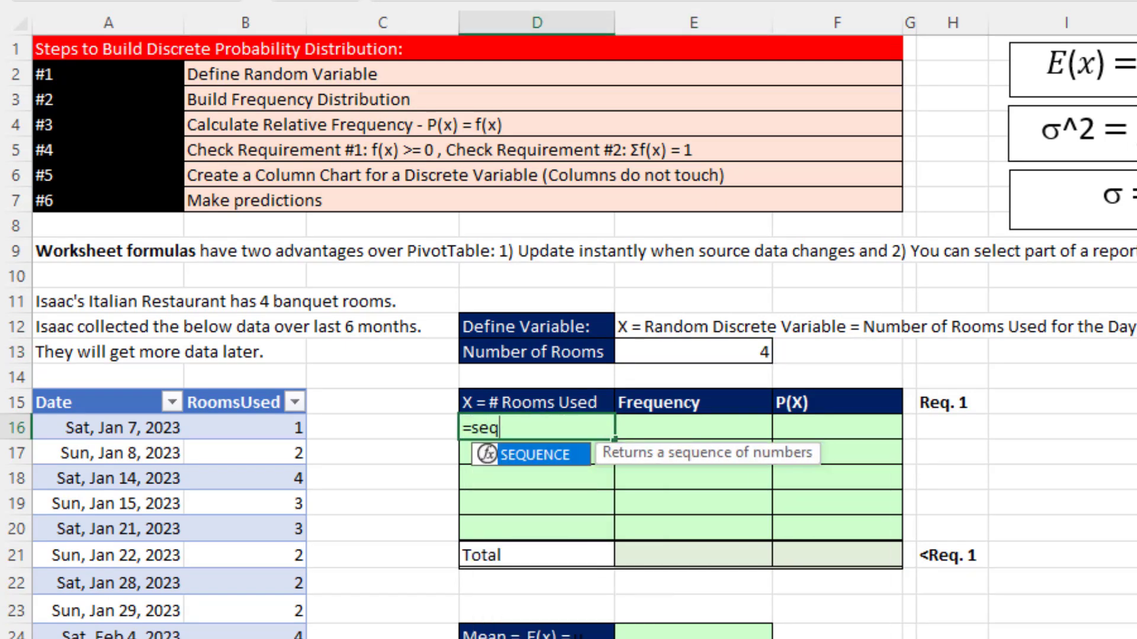
{"action": "key", "text": "Tab"}
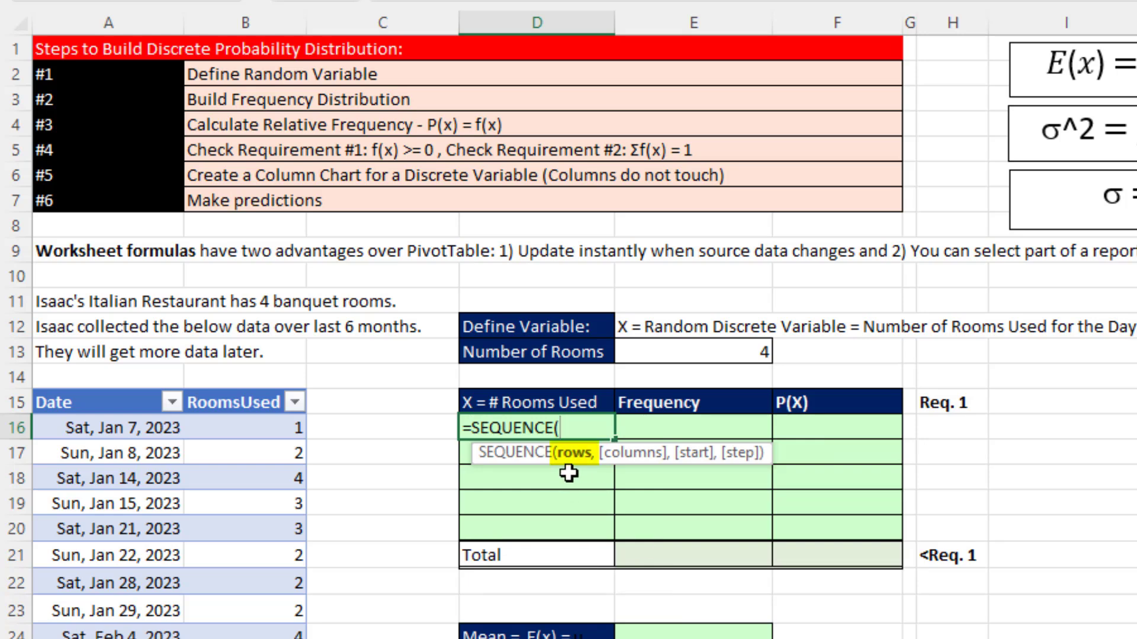
{"action": "left_click", "coordinate": [655, 353]}
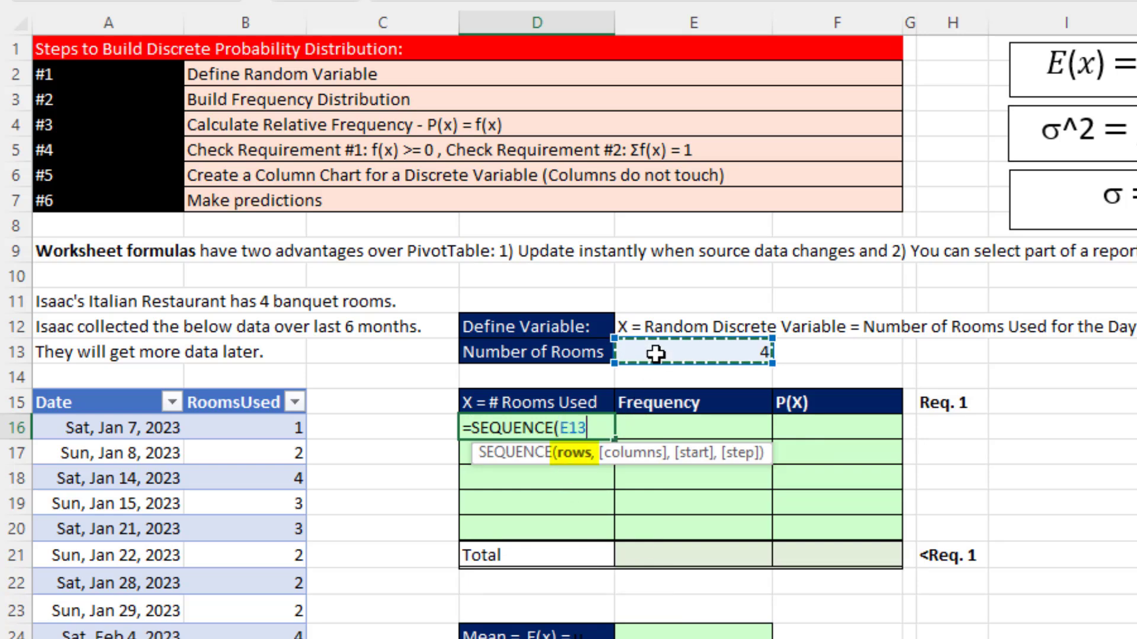
{"action": "type", "text": "+1,"}
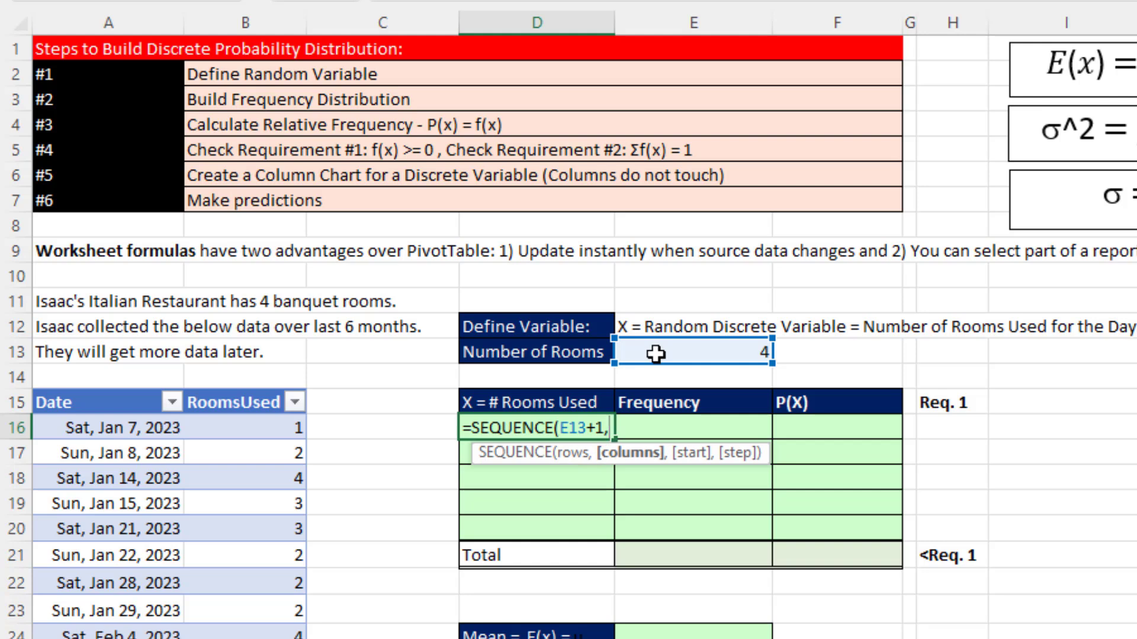
{"action": "type", "text": ","}
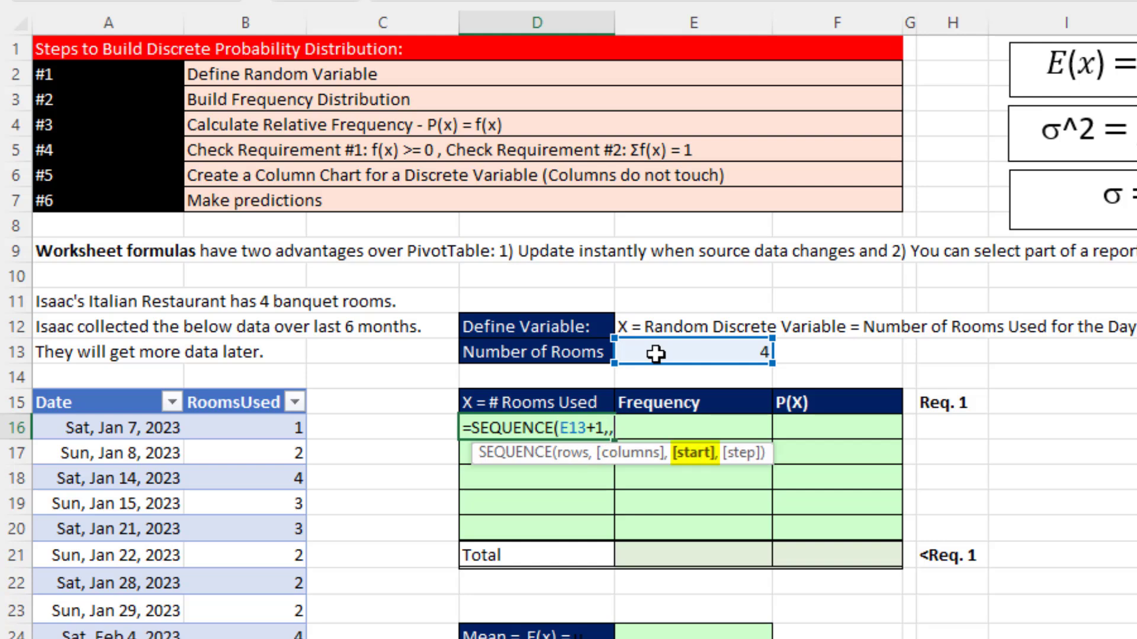
{"action": "type", "text": "0"}
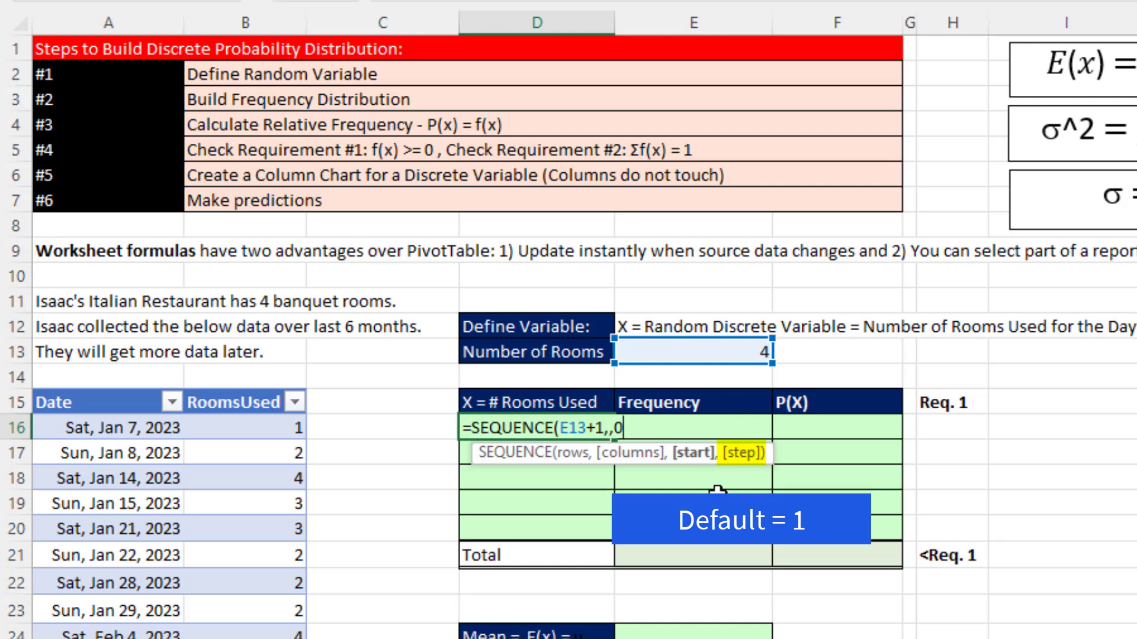
{"action": "type", "text": ",)"}
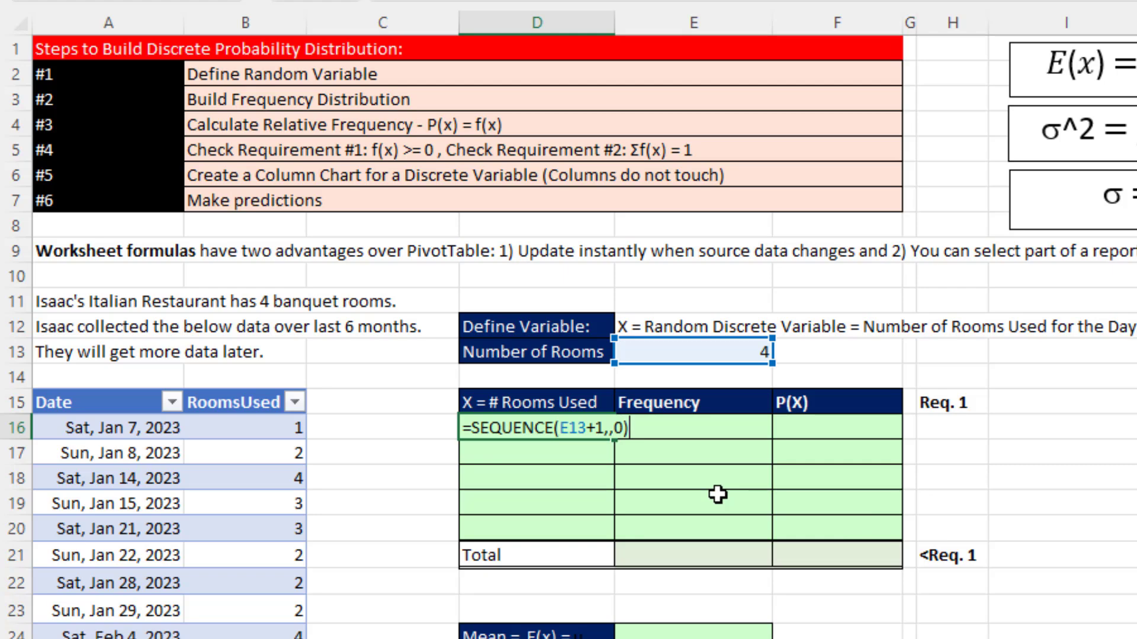
{"action": "key", "text": "Return"}
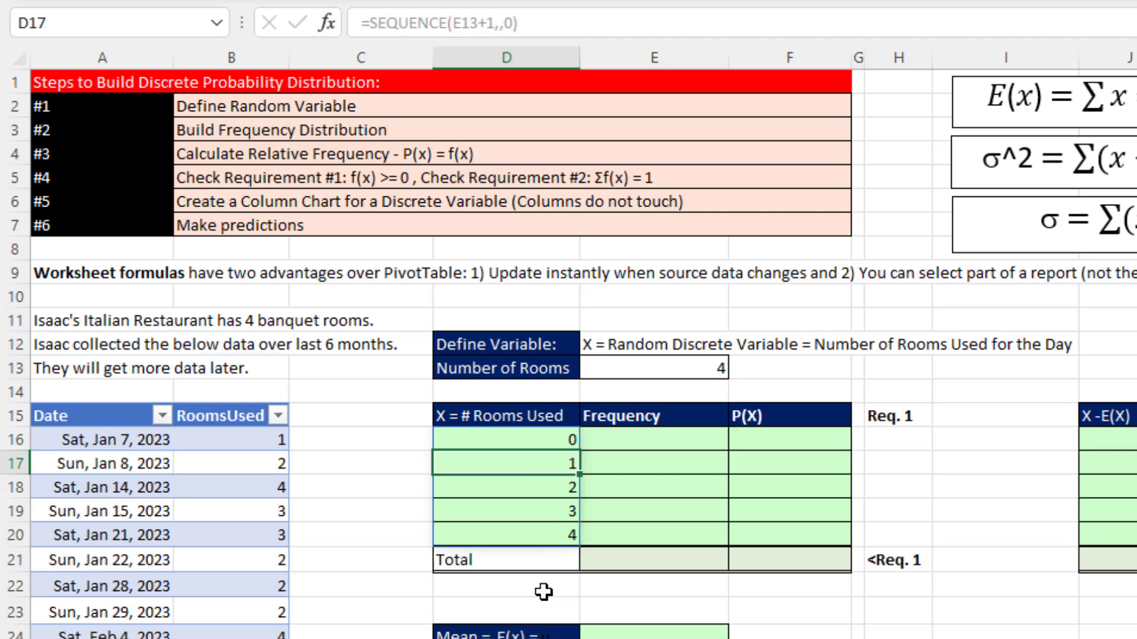
{"action": "left_click", "coordinate": [533, 438]}
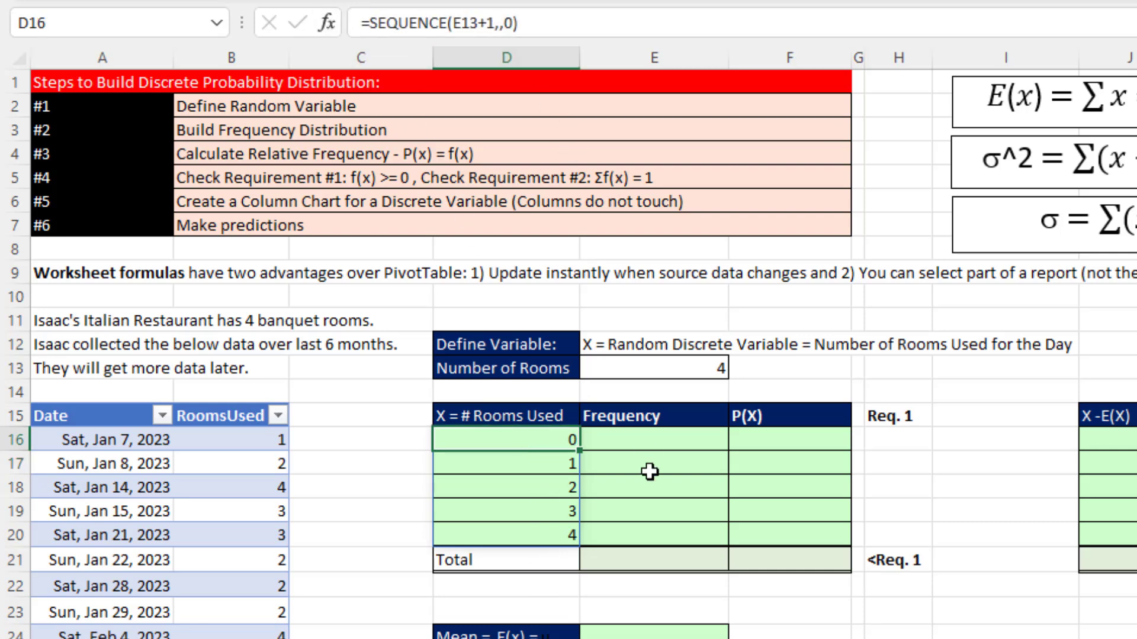
- Count the frequency of each X value from cell E16 with the spilled formula =COUNTIFS(fRooms[RoomsUsed],D16#)
{"action": "left_click", "coordinate": [648, 438]}
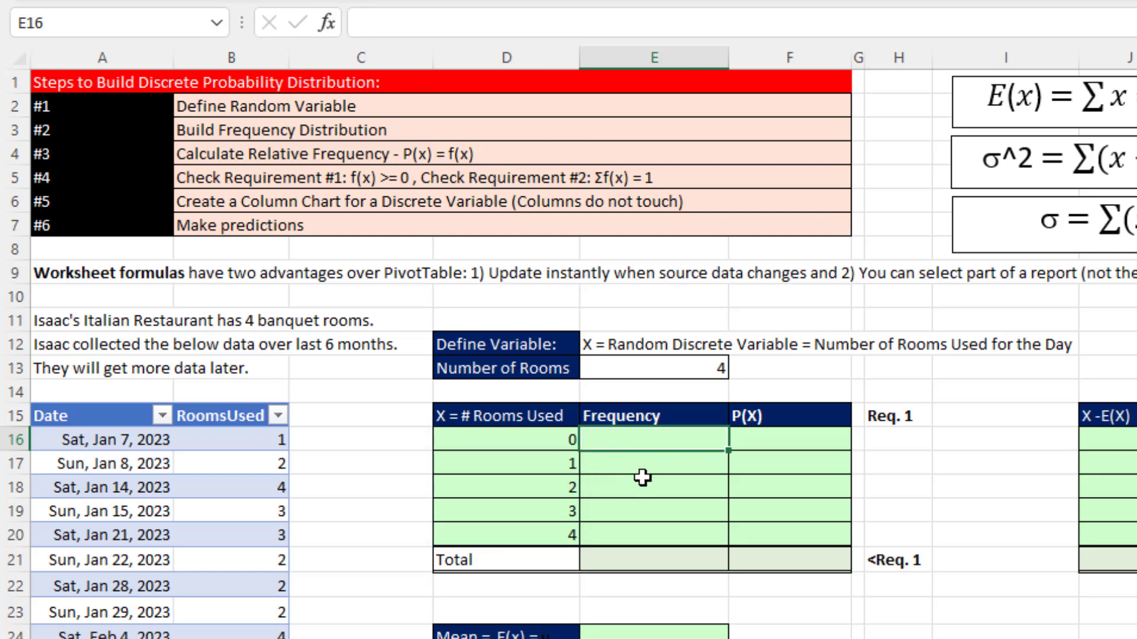
{"action": "type", "text": "=countifs"}
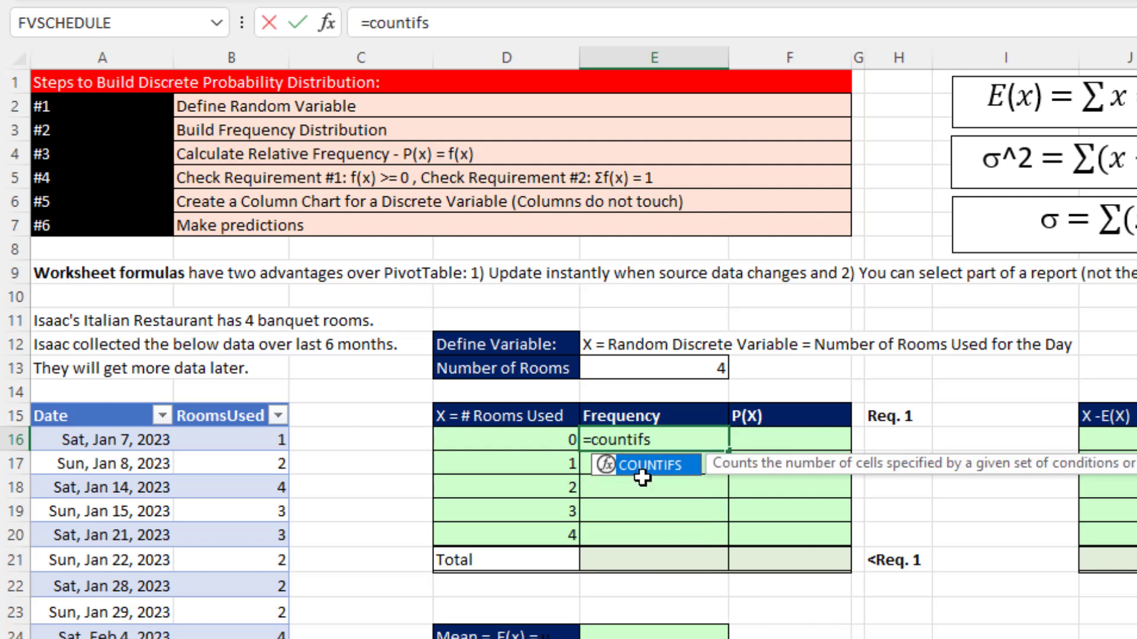
{"action": "key", "text": "Tab"}
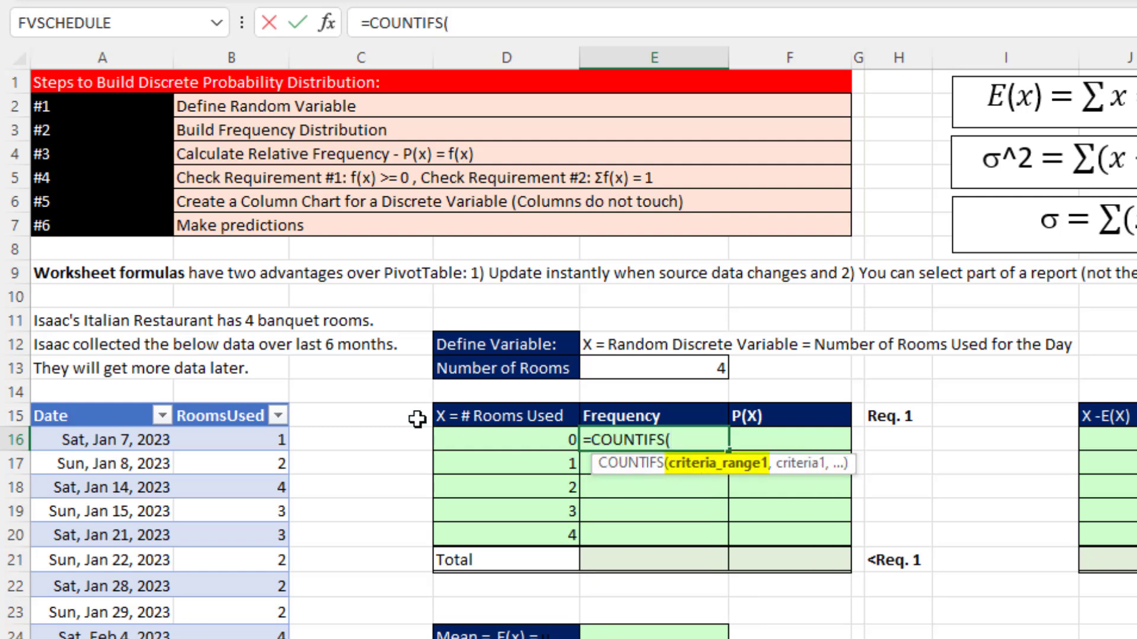
{"action": "left_click", "coordinate": [216, 404]}
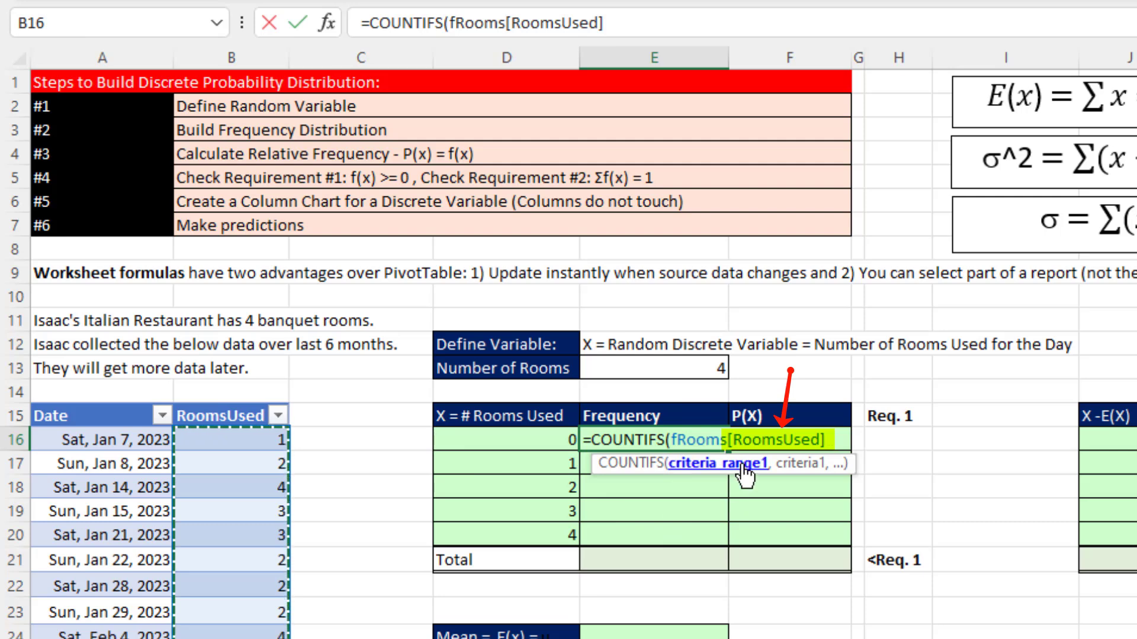
{"action": "type", "text": ","}
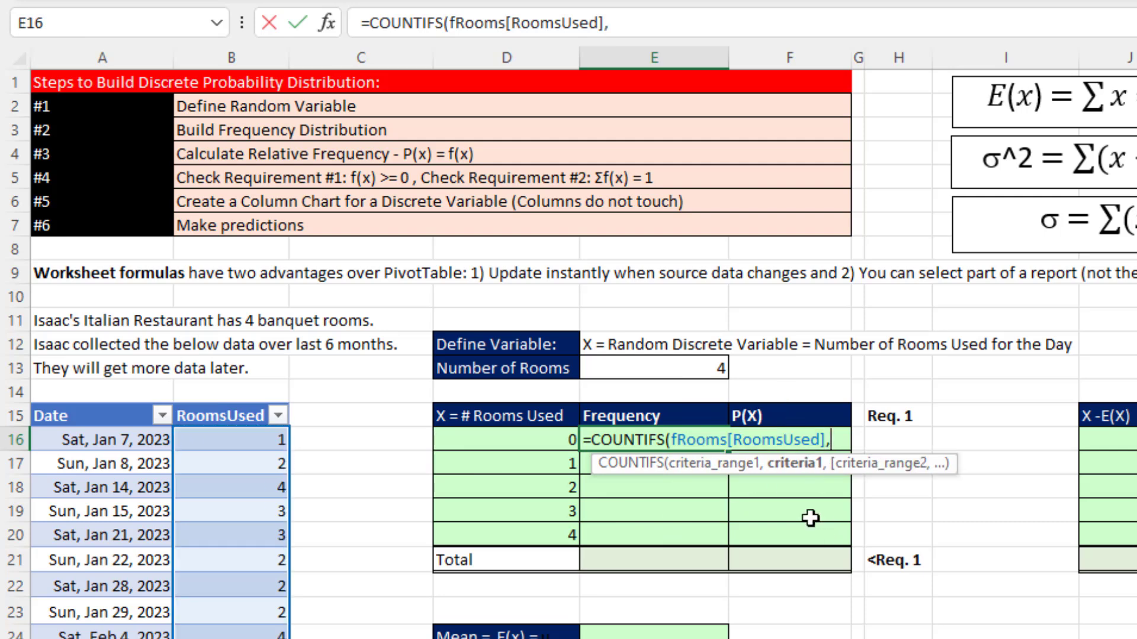
{"action": "left_click", "coordinate": [540, 435]}
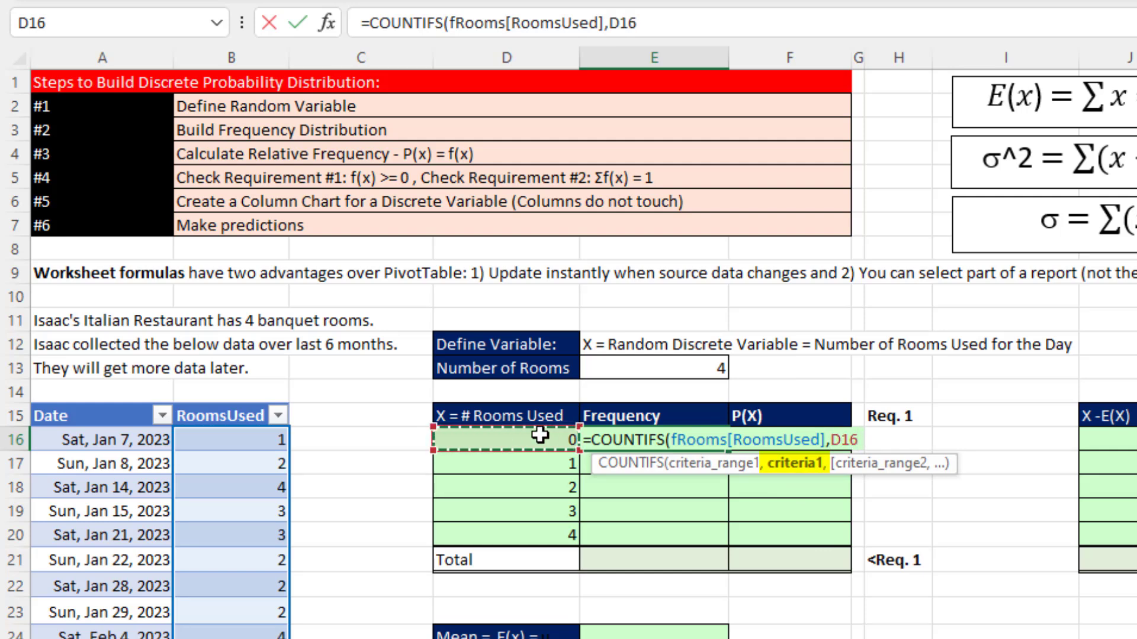
{"action": "left_click_drag", "start_coordinate": [539, 438], "coordinate": [547, 525]}
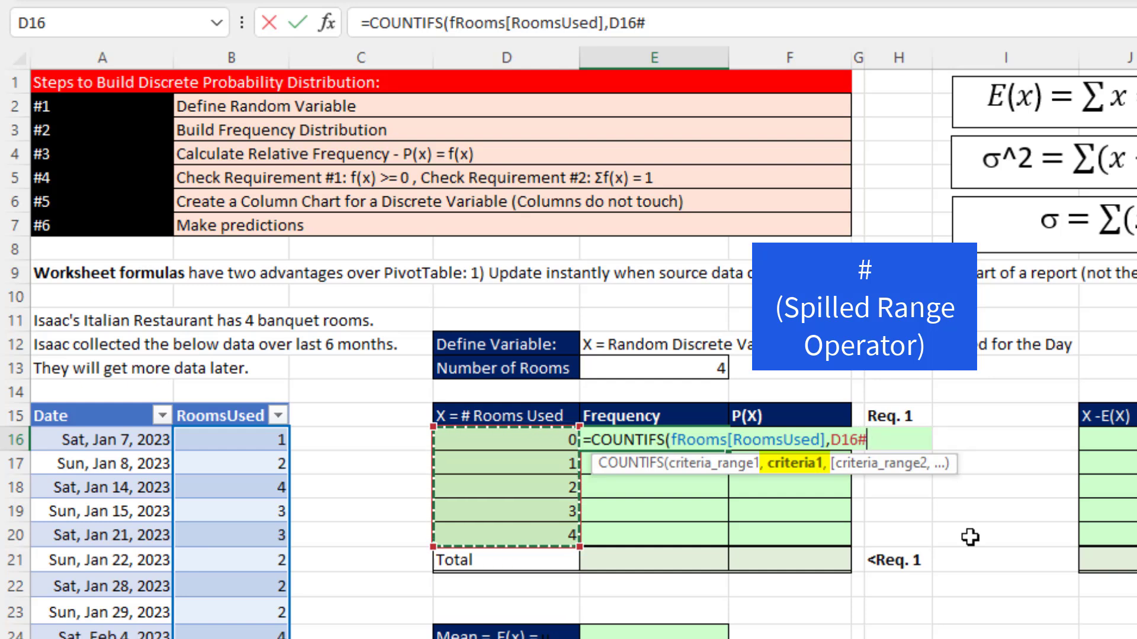
{"action": "type", "text": ")"}
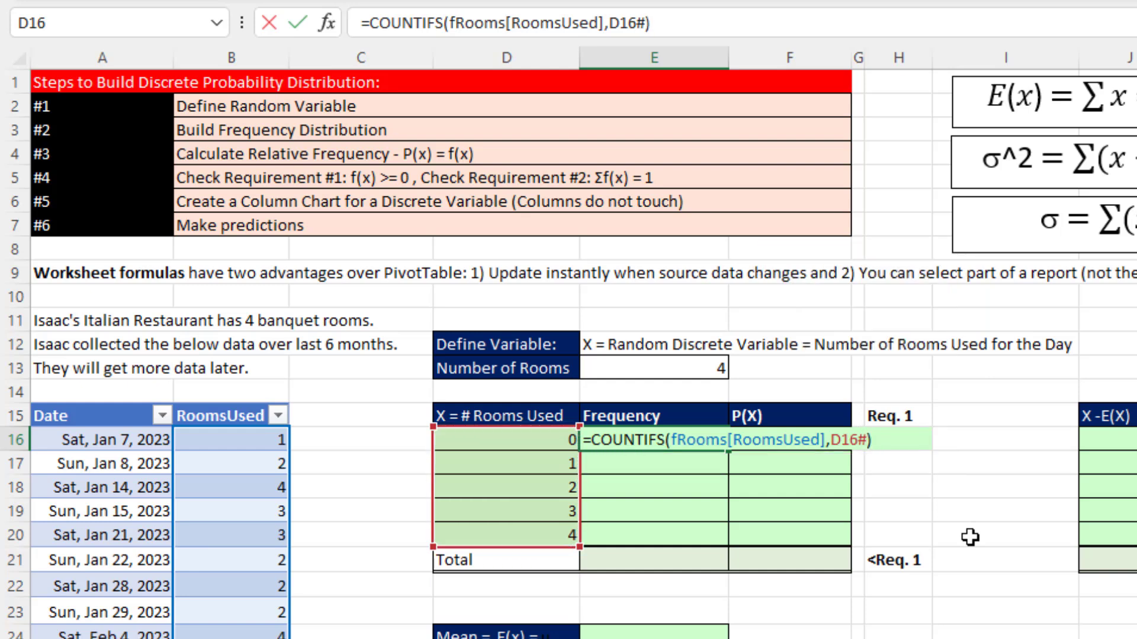
{"action": "key", "text": "Return"}
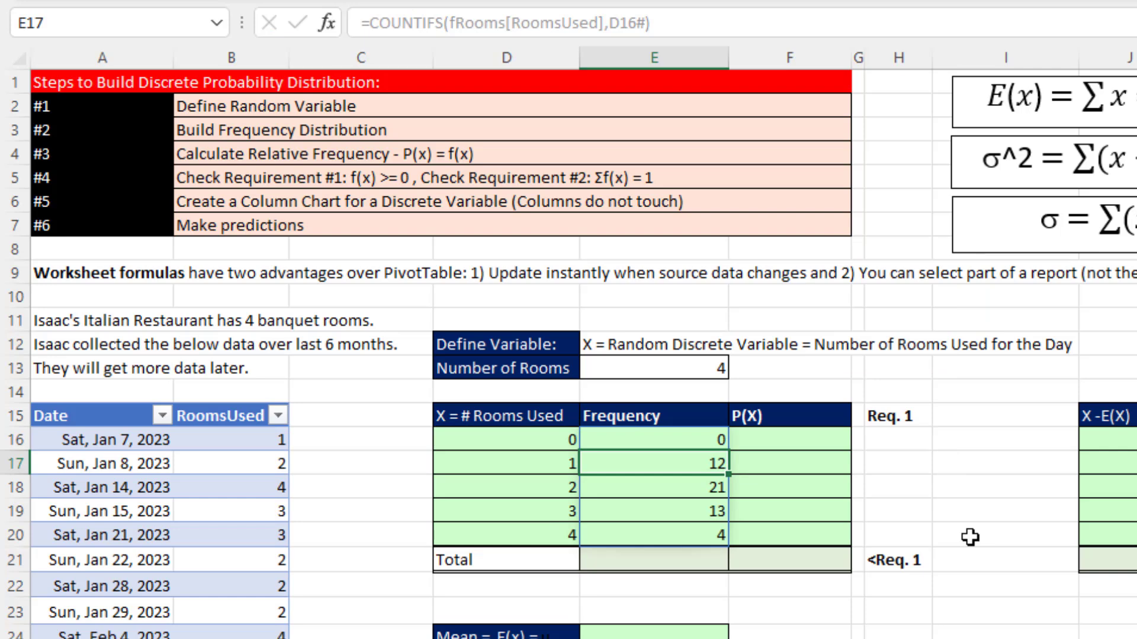
{"action": "left_click", "coordinate": [710, 439]}
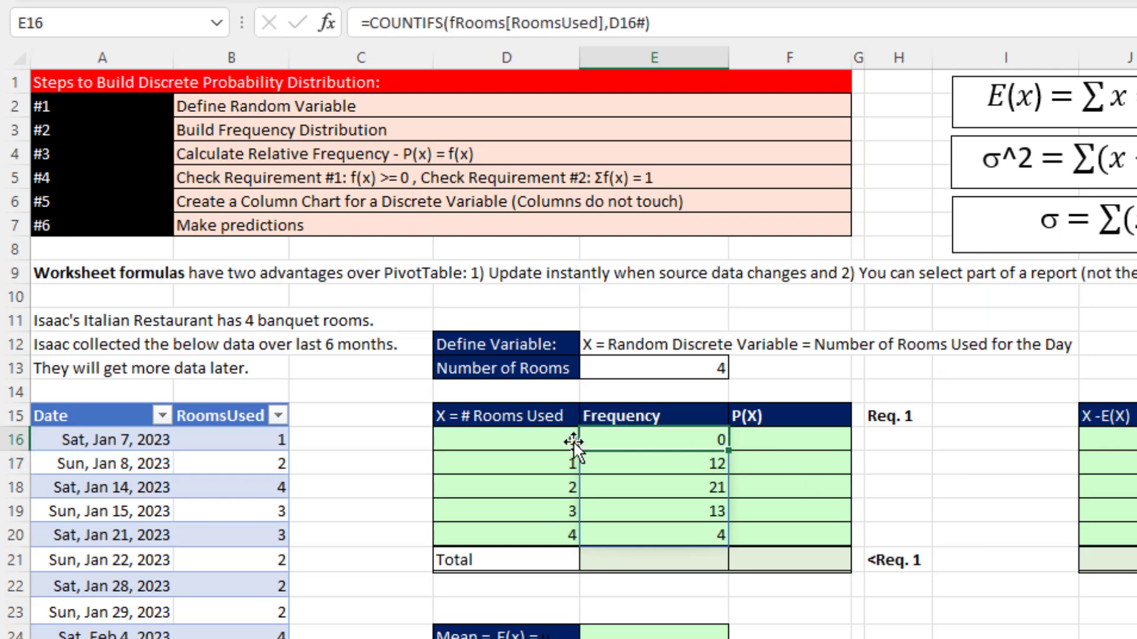
{"action": "left_click", "coordinate": [541, 439]}
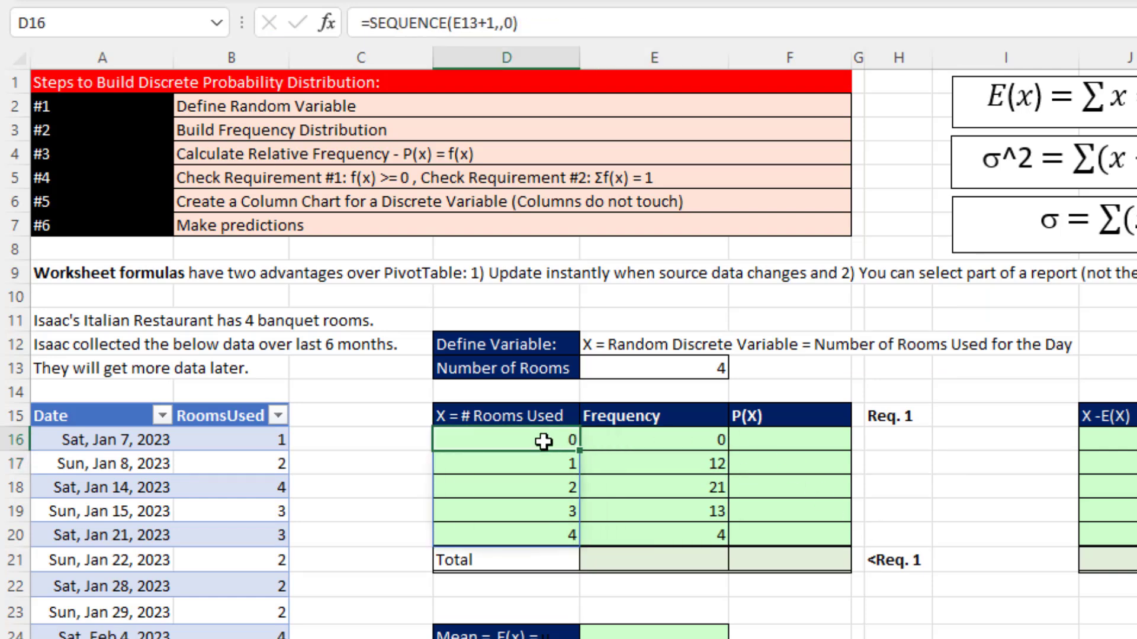
{"action": "left_click", "coordinate": [705, 467]}
{"action": "left_click", "coordinate": [539, 464]}
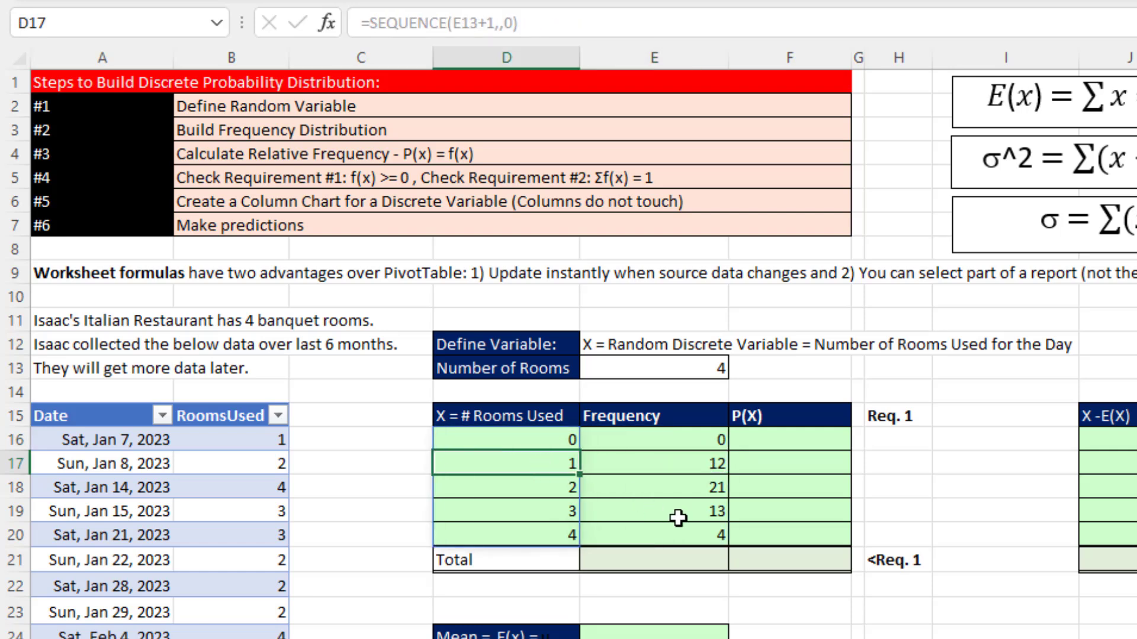
- Total the Frequency column in cell E21 with =SUM(E16#)
{"action": "left_click", "coordinate": [651, 559]}
{"action": "key", "text": "alt+equal"}
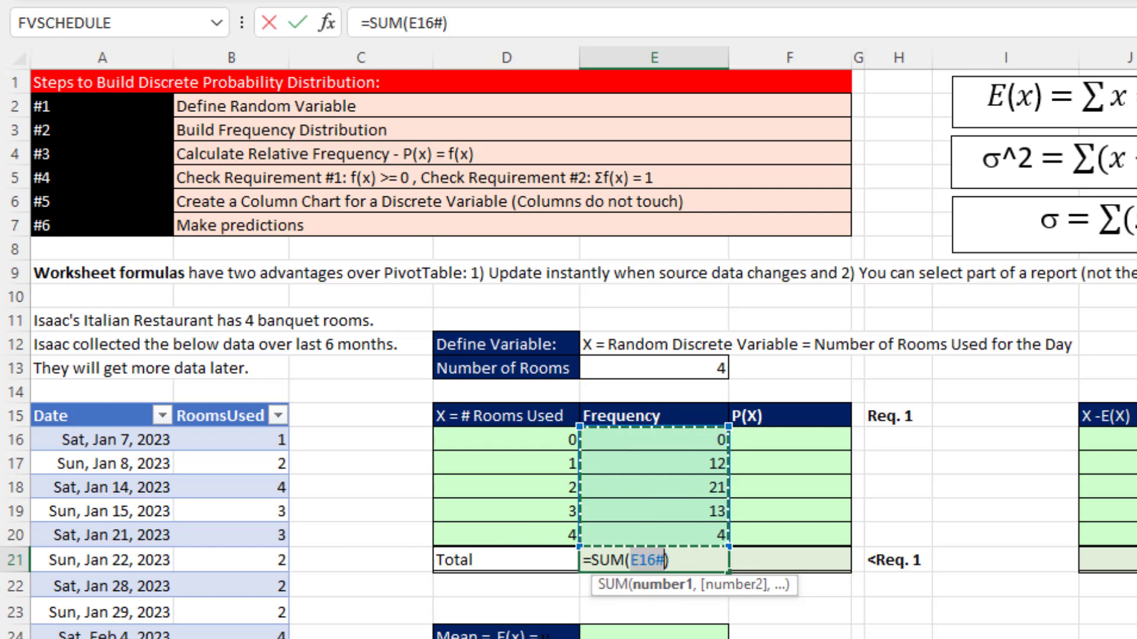
{"action": "key", "text": "Return"}
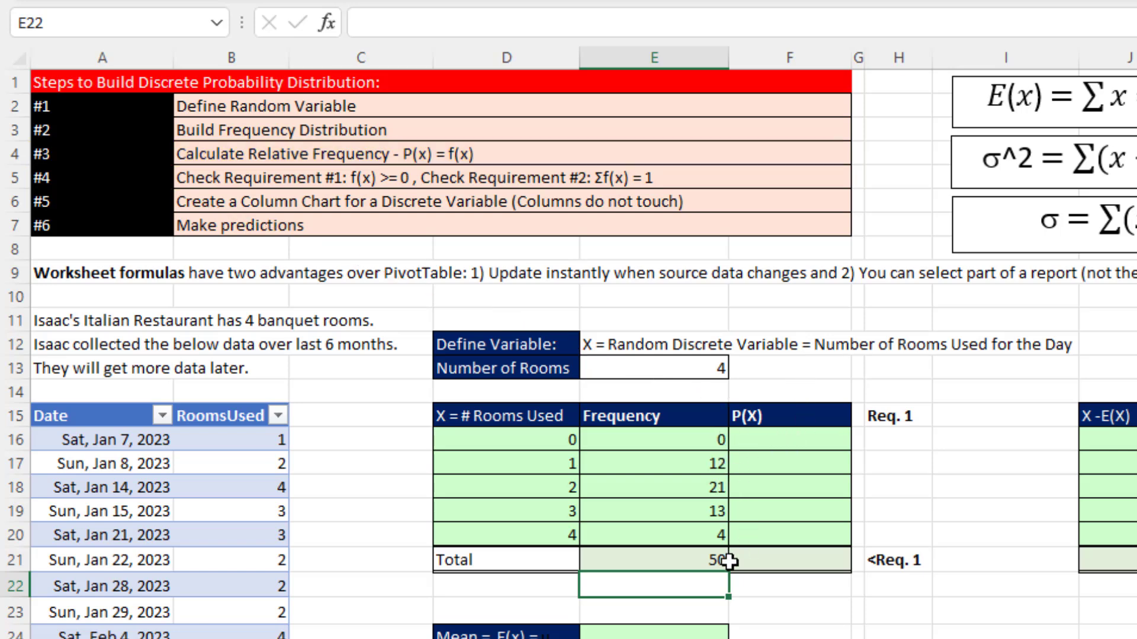
- Calculate the relative frequencies for the P(X) column from cell F16 with the spilled formula =E16#/E21
{"action": "left_click", "coordinate": [773, 444]}
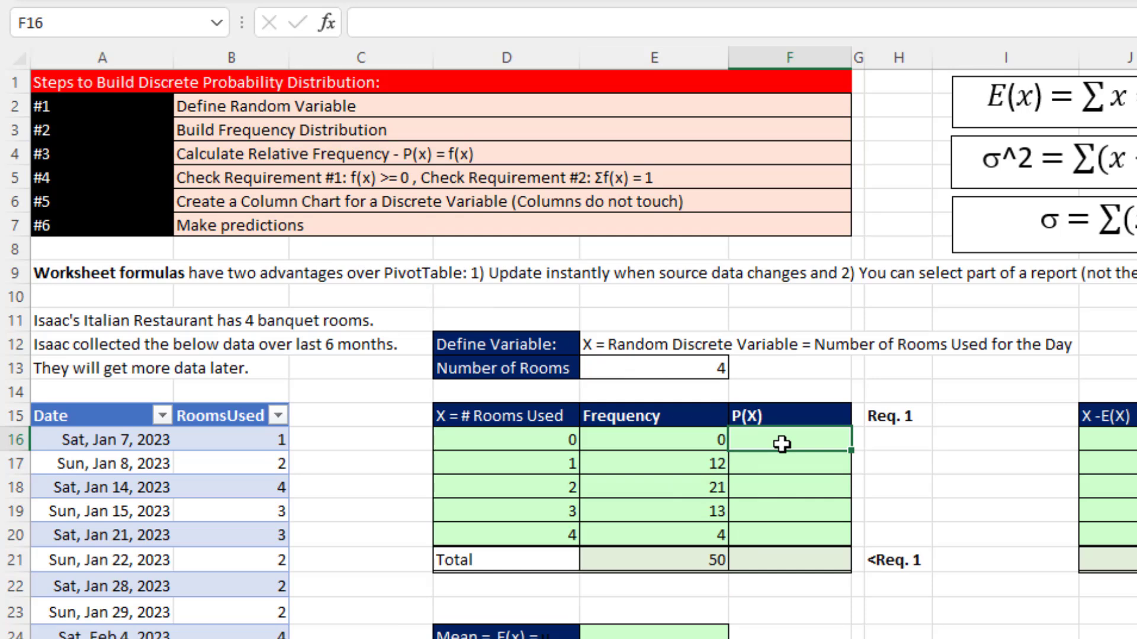
{"action": "type", "text": "="}
{"action": "key", "text": "Left"}
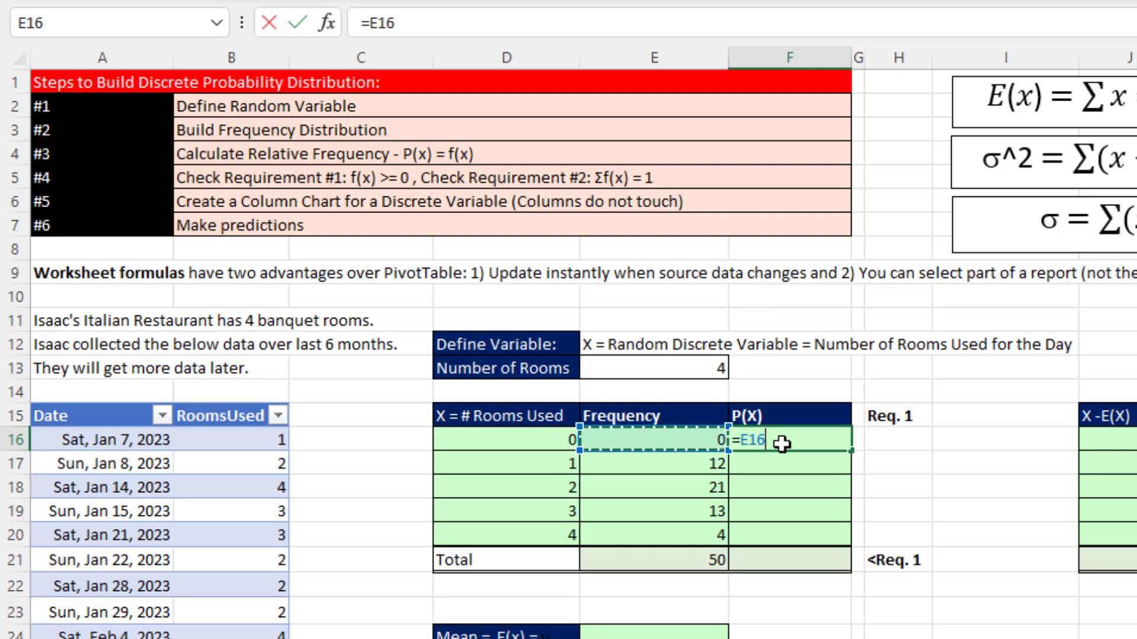
{"action": "type", "text": "#/"}
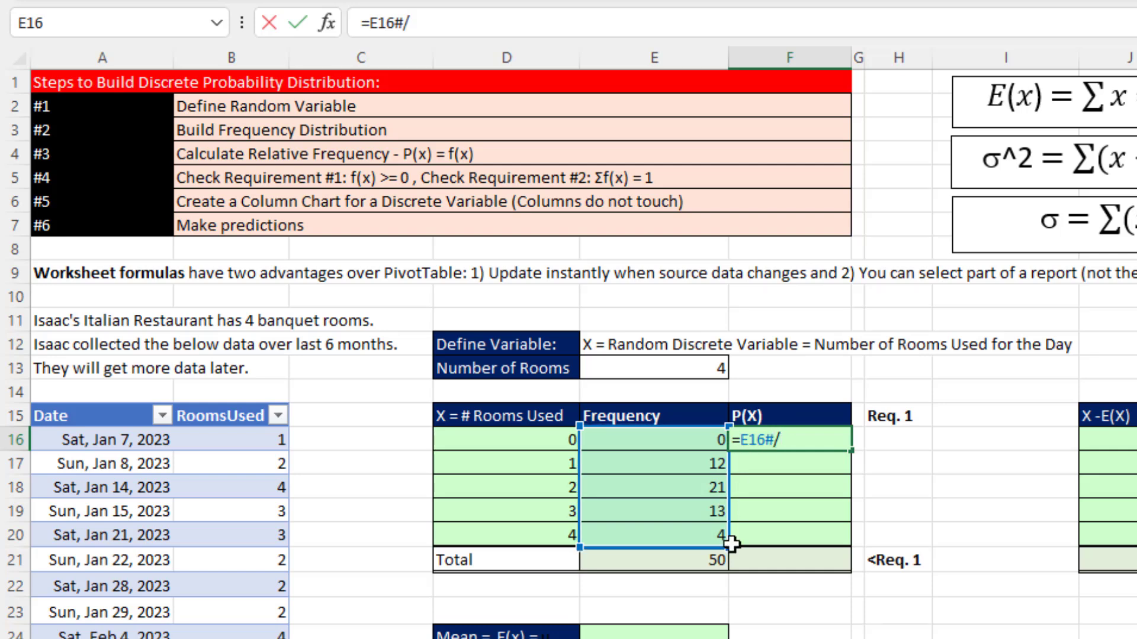
{"action": "left_click", "coordinate": [682, 558]}
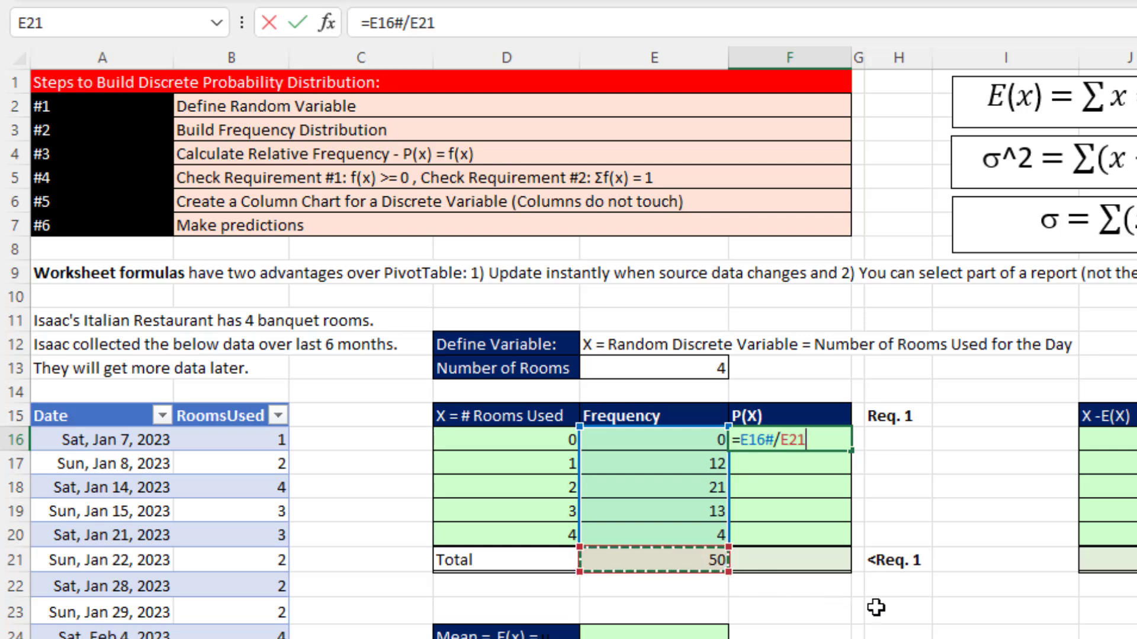
{"action": "key", "text": "Return"}
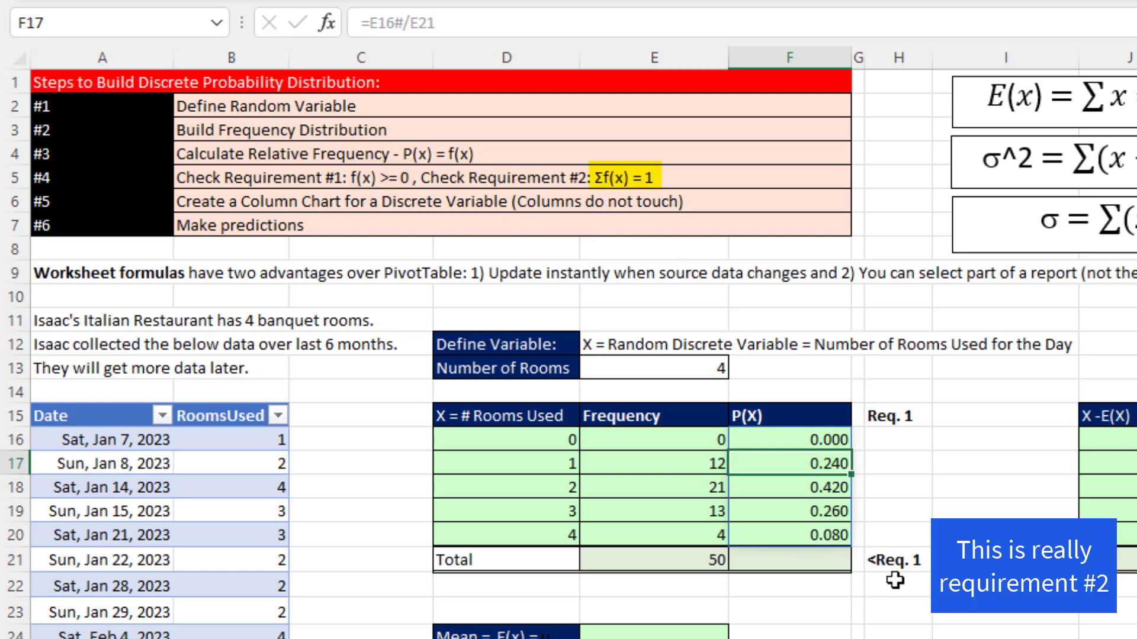
- Total the P(X) column in cell F21 with =SUM(F16#)
{"action": "left_click", "coordinate": [801, 558]}
{"action": "key", "text": "alt+equal"}
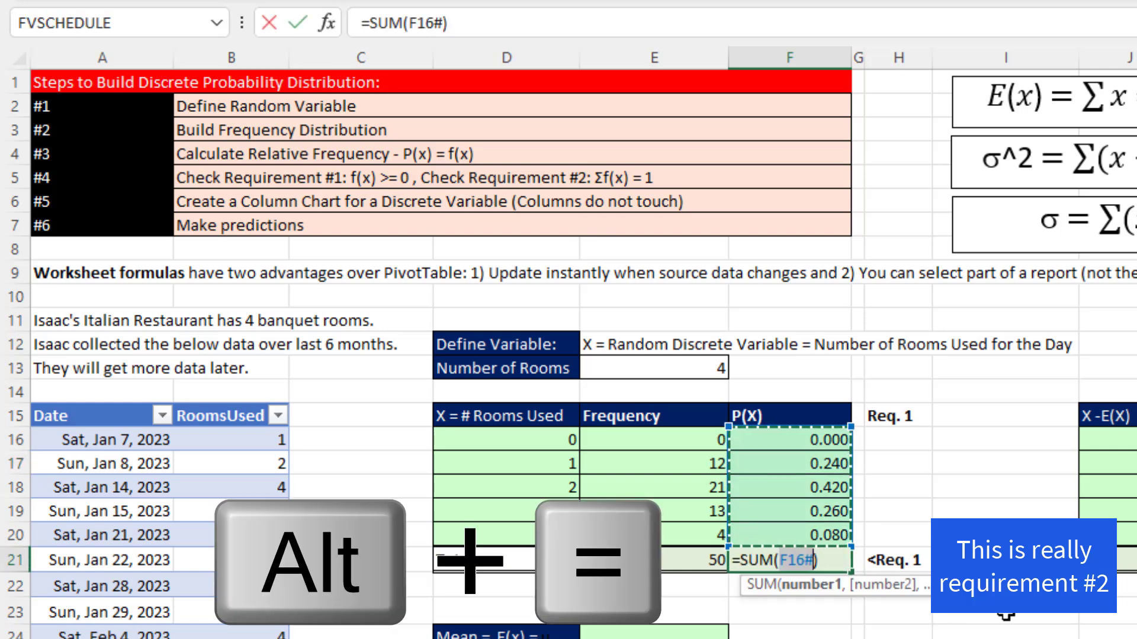
{"action": "key", "text": "Return"}
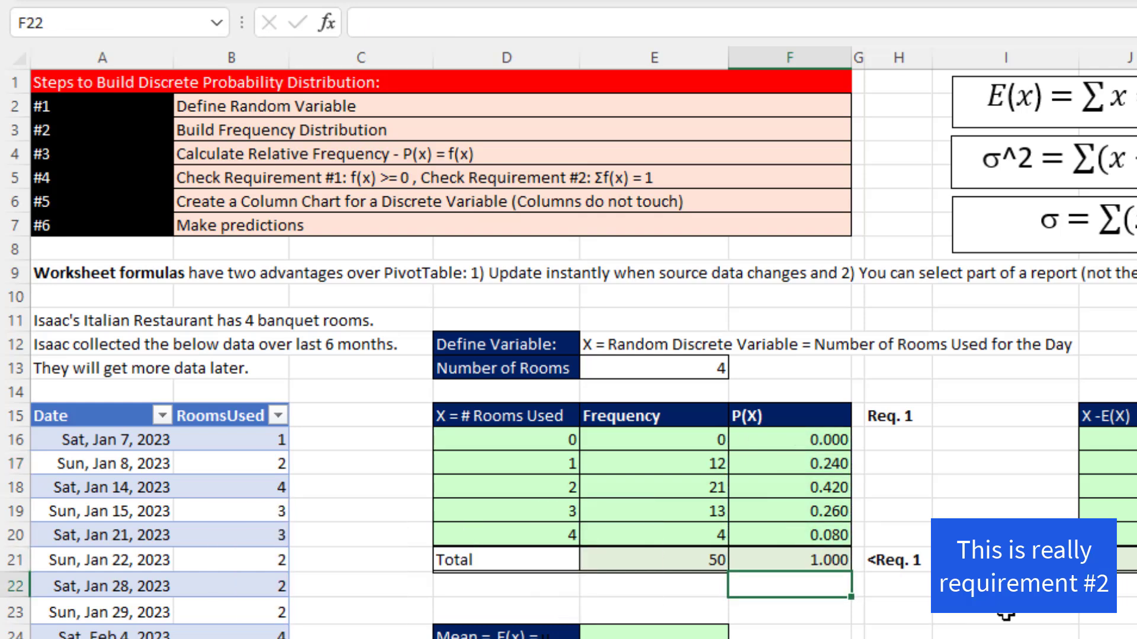
- Check requirement 1 from cell H16 with the spilled formula =F16#>=0
{"action": "left_click", "coordinate": [893, 442]}
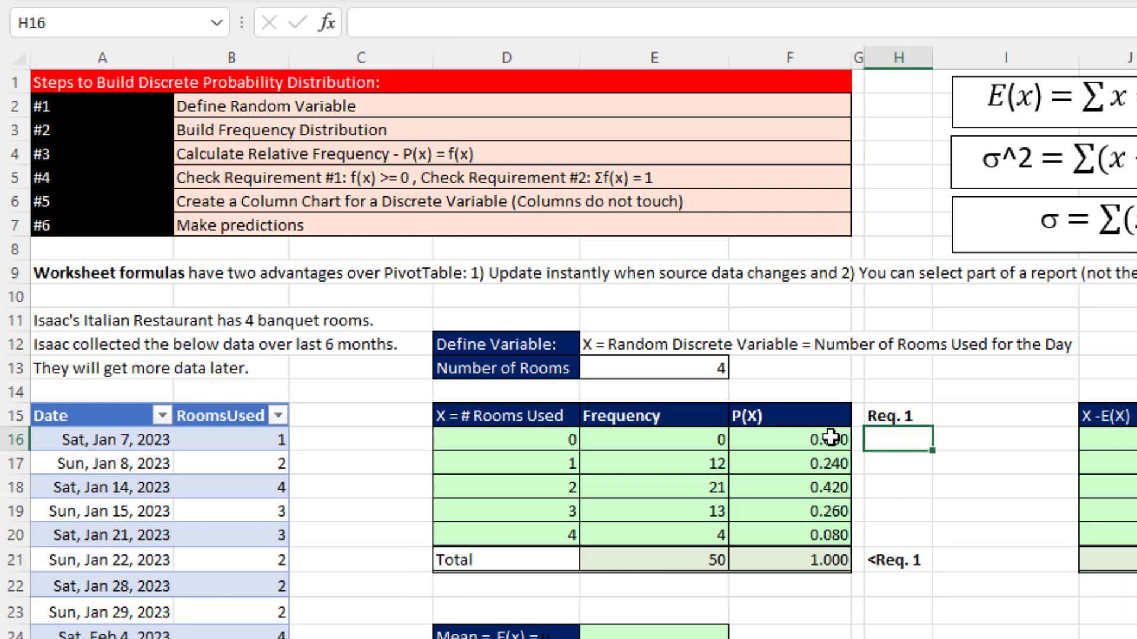
{"action": "type", "text": "="}
{"action": "left_click_drag", "start_coordinate": [793, 439], "coordinate": [815, 525]}
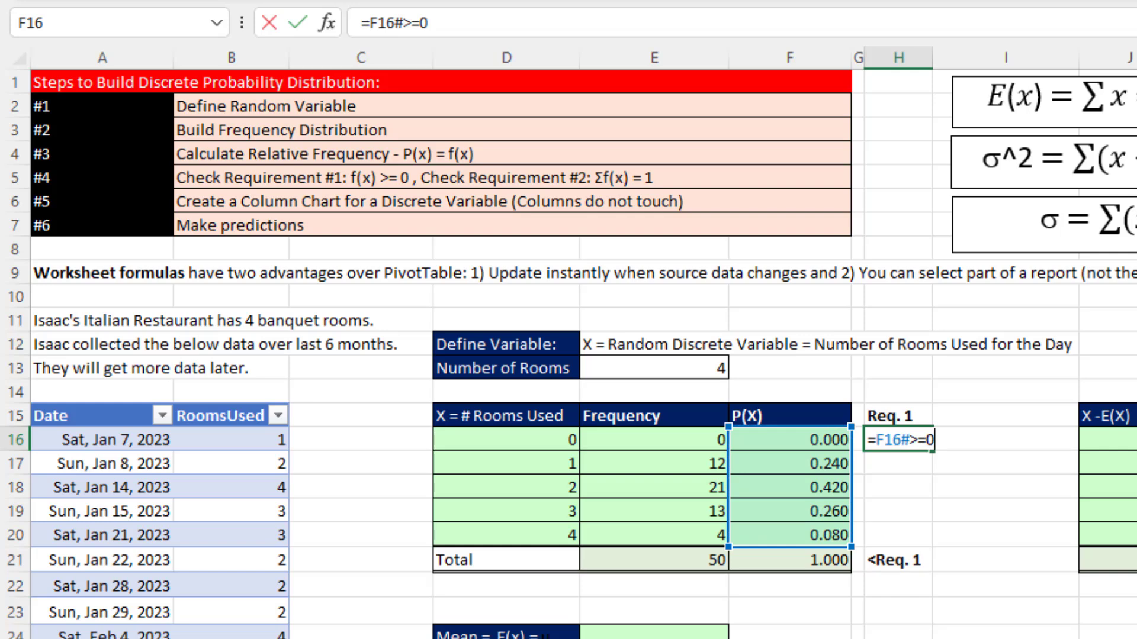
{"action": "key", "text": "Return"}
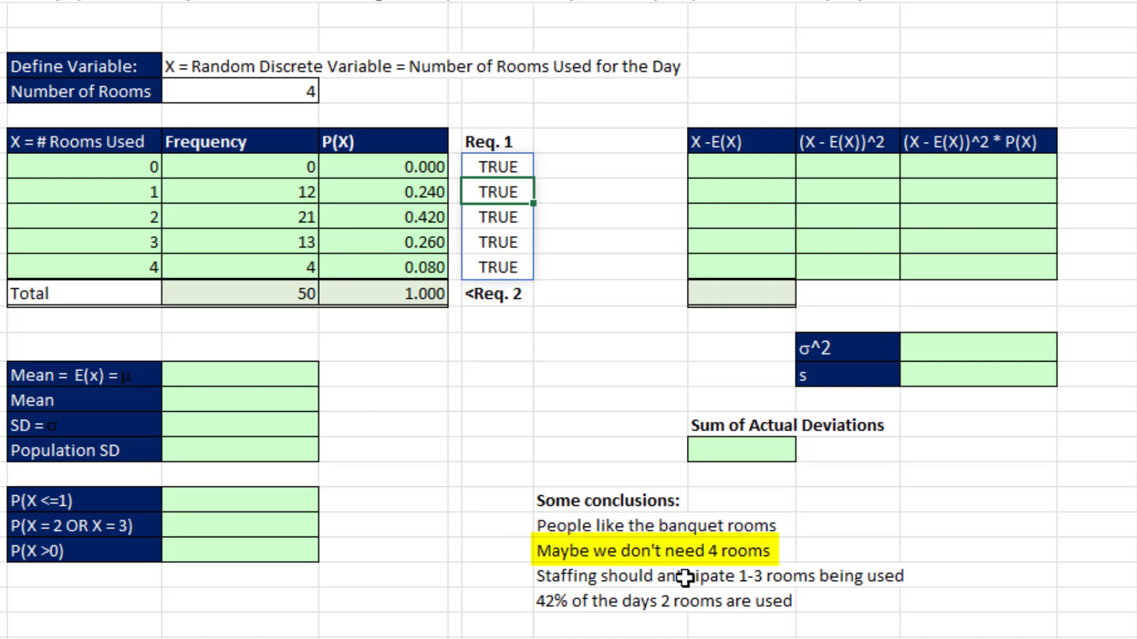
{"action": "left_click", "coordinate": [220, 277]}
{"action": "key", "text": "ctrl+shift+Up"}
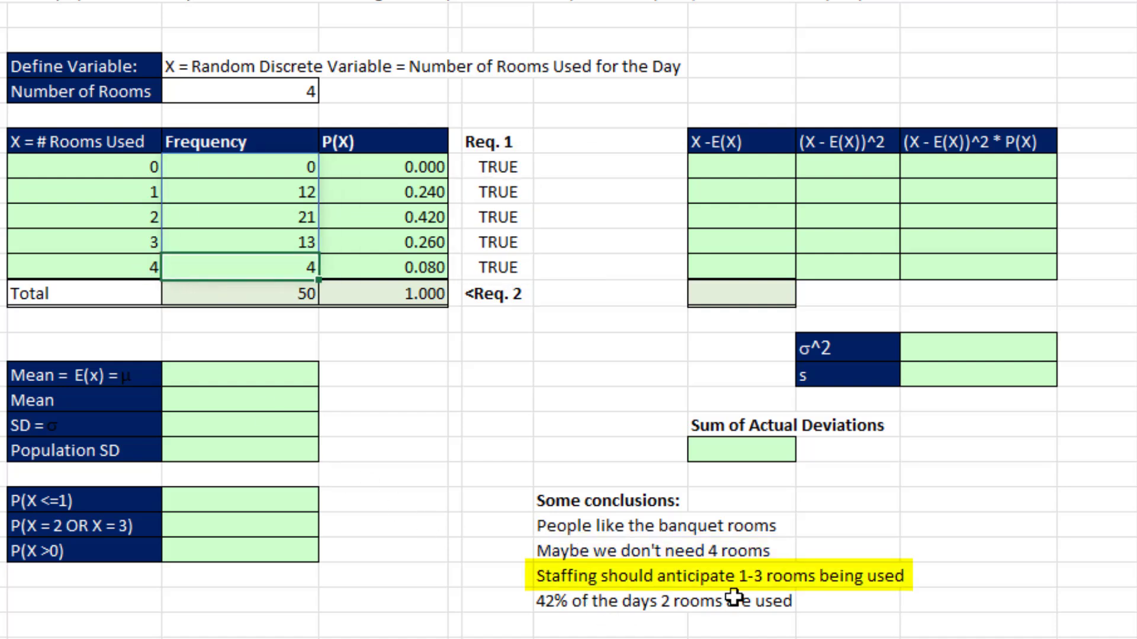
{"action": "left_click_drag", "start_coordinate": [237, 193], "coordinate": [237, 242]}
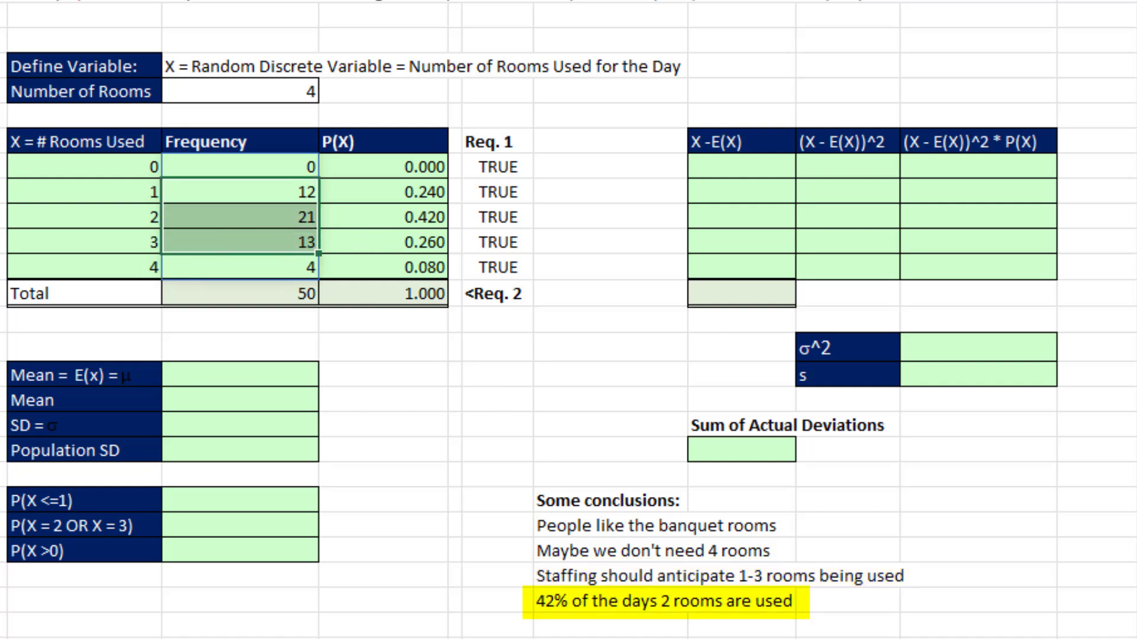
{"action": "left_click", "coordinate": [395, 222]}
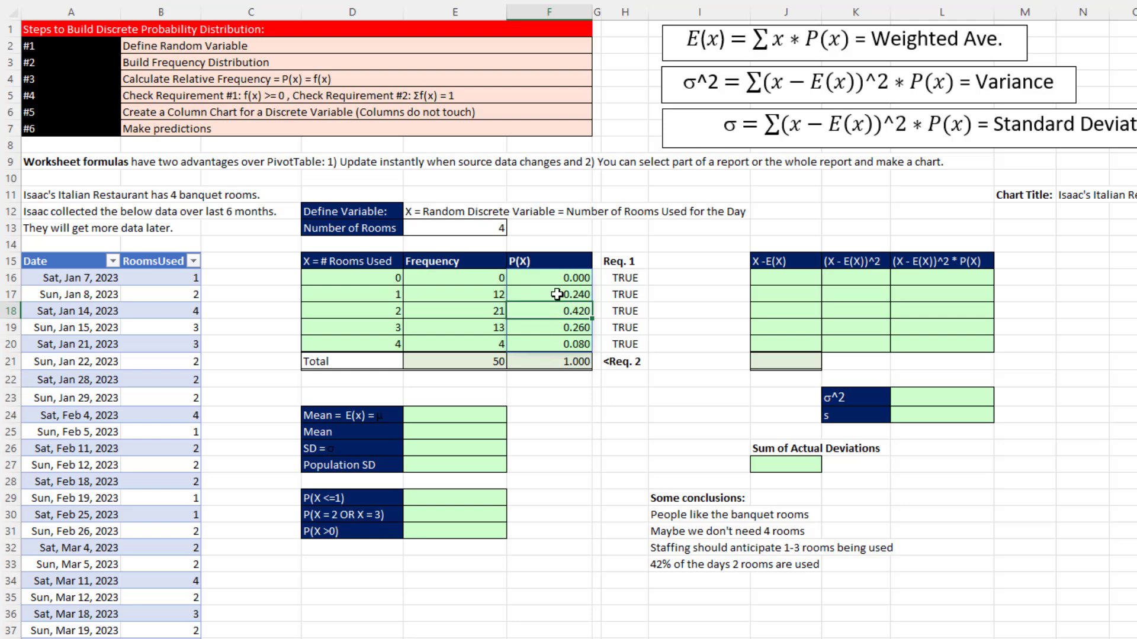
- Insert a clustered column chart from the P(X) header and values in F15:F20 and move it clear of the Req. 1 column
{"action": "left_click_drag", "start_coordinate": [549, 264], "coordinate": [561, 336]}
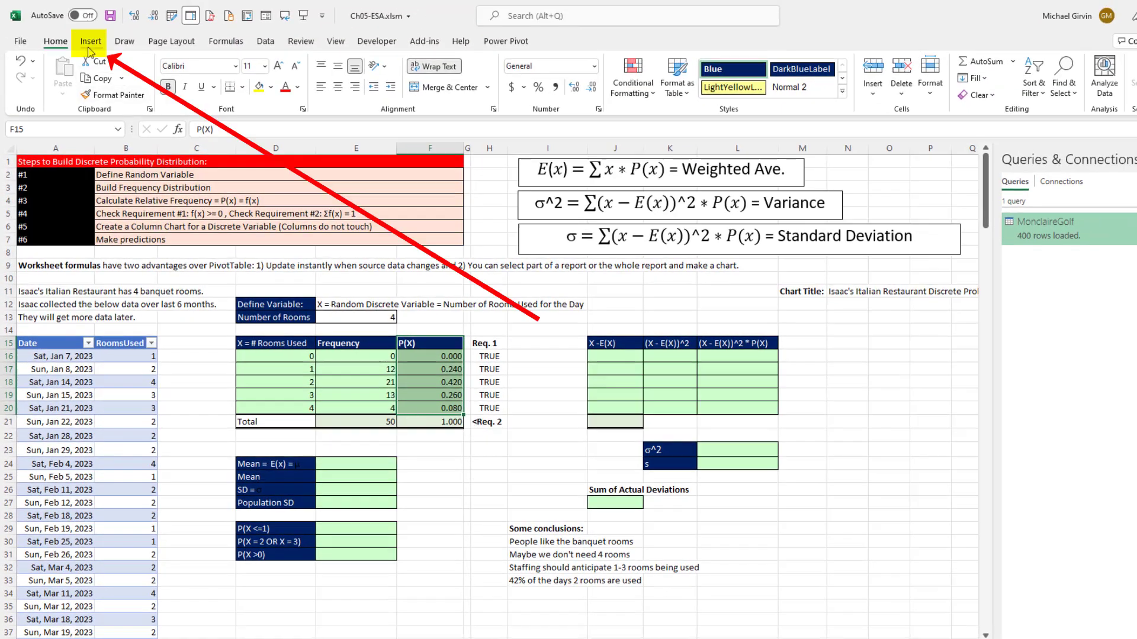
{"action": "left_click", "coordinate": [90, 51]}
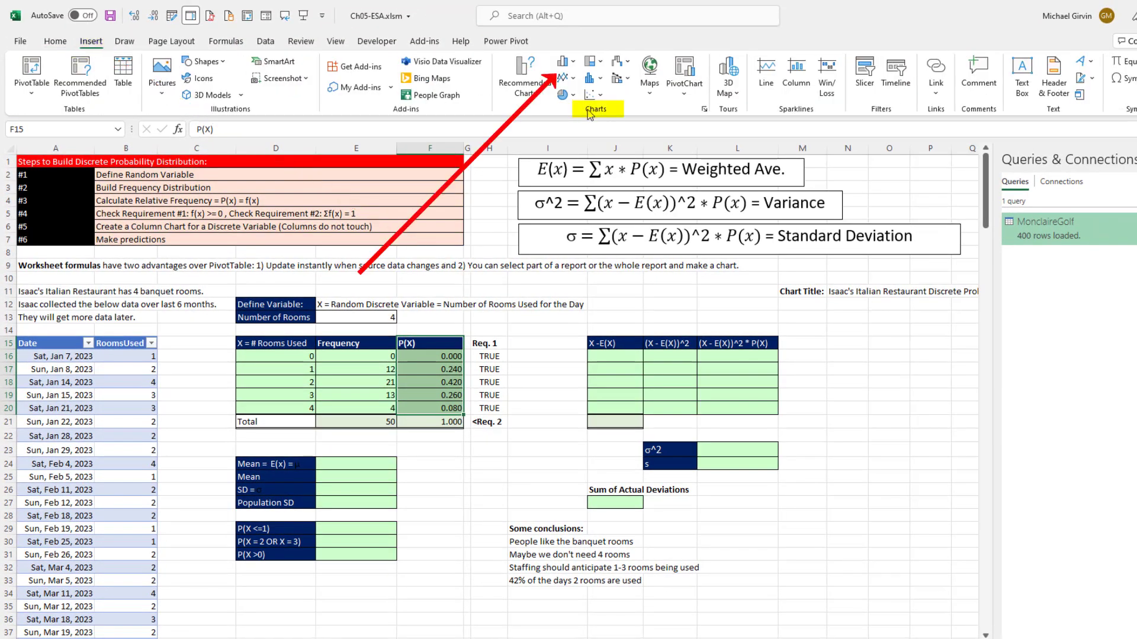
{"action": "left_click", "coordinate": [574, 62]}
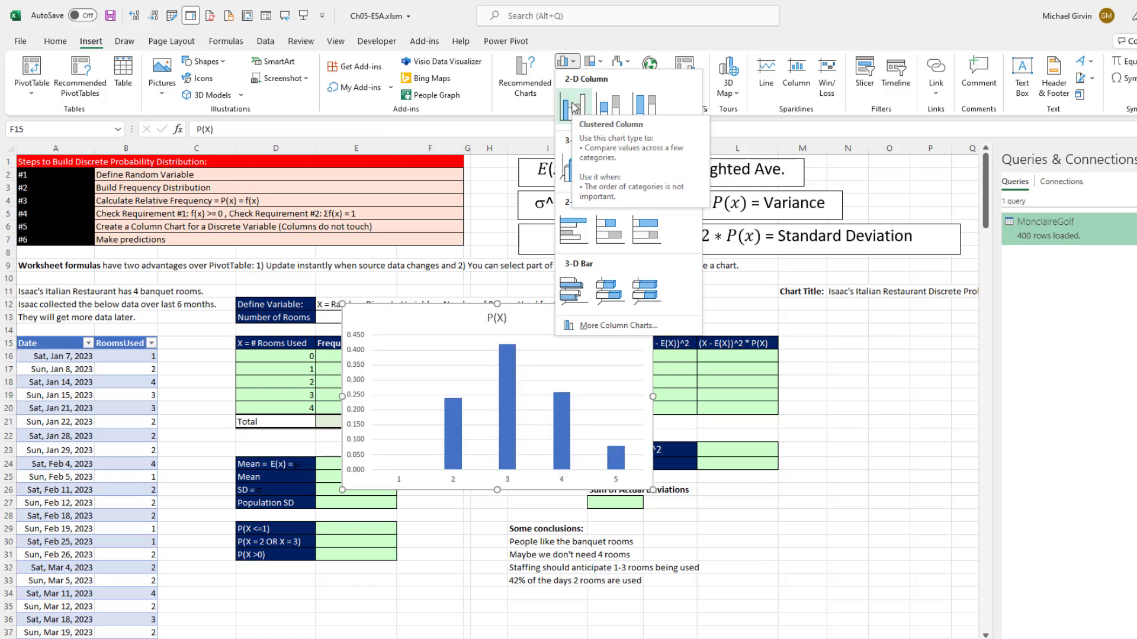
{"action": "left_click", "coordinate": [573, 109]}
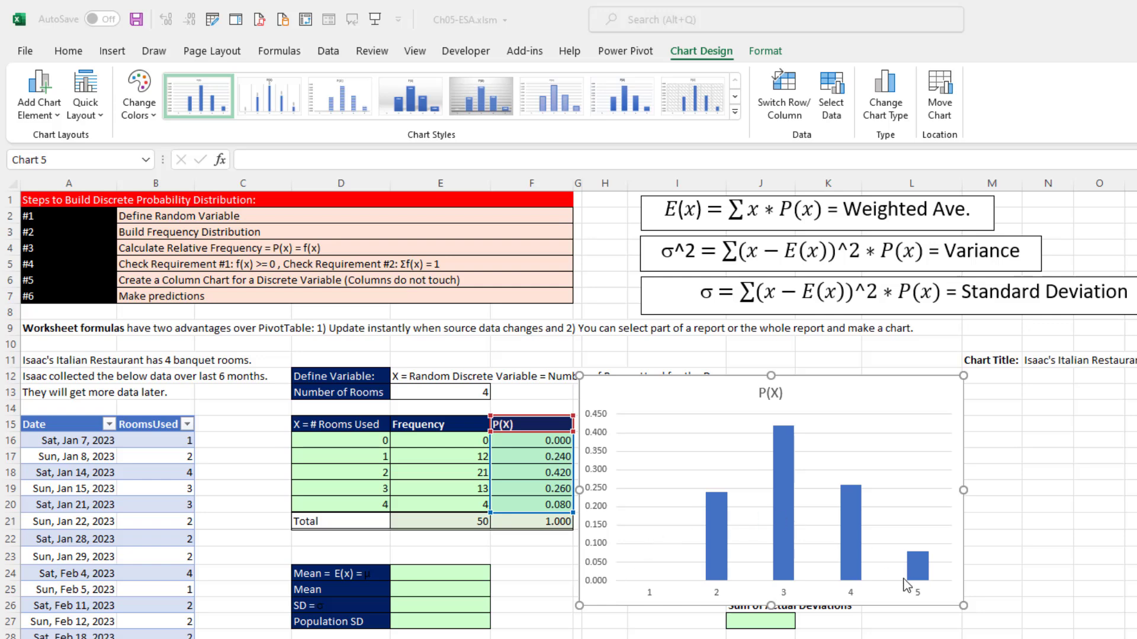
{"action": "mouse_move", "coordinate": [791, 531]}
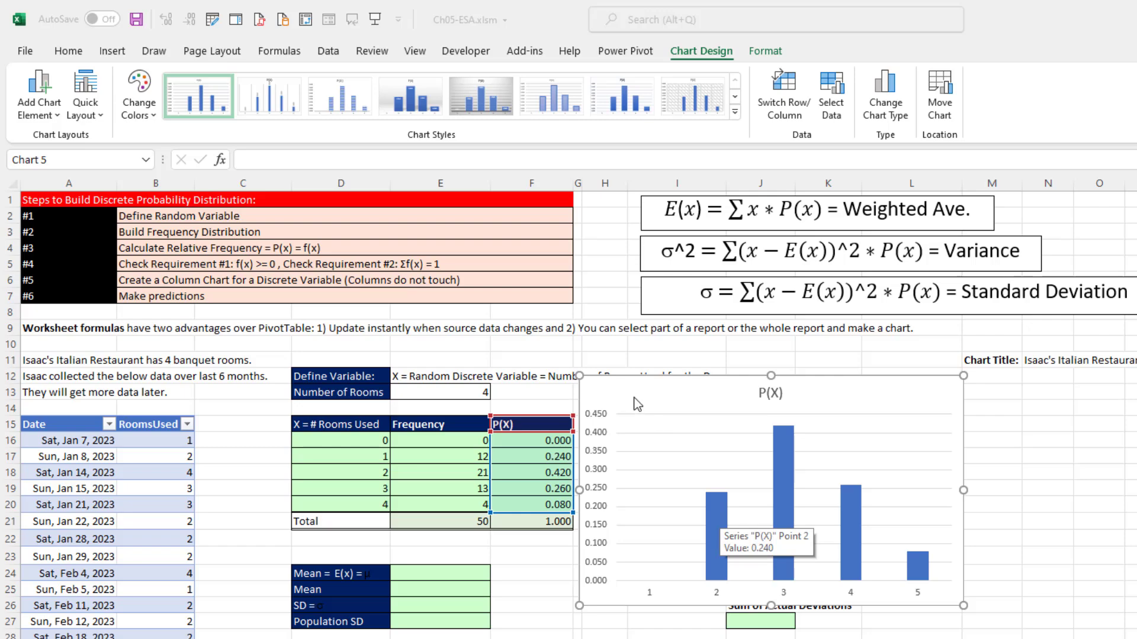
{"action": "left_click", "coordinate": [602, 382]}
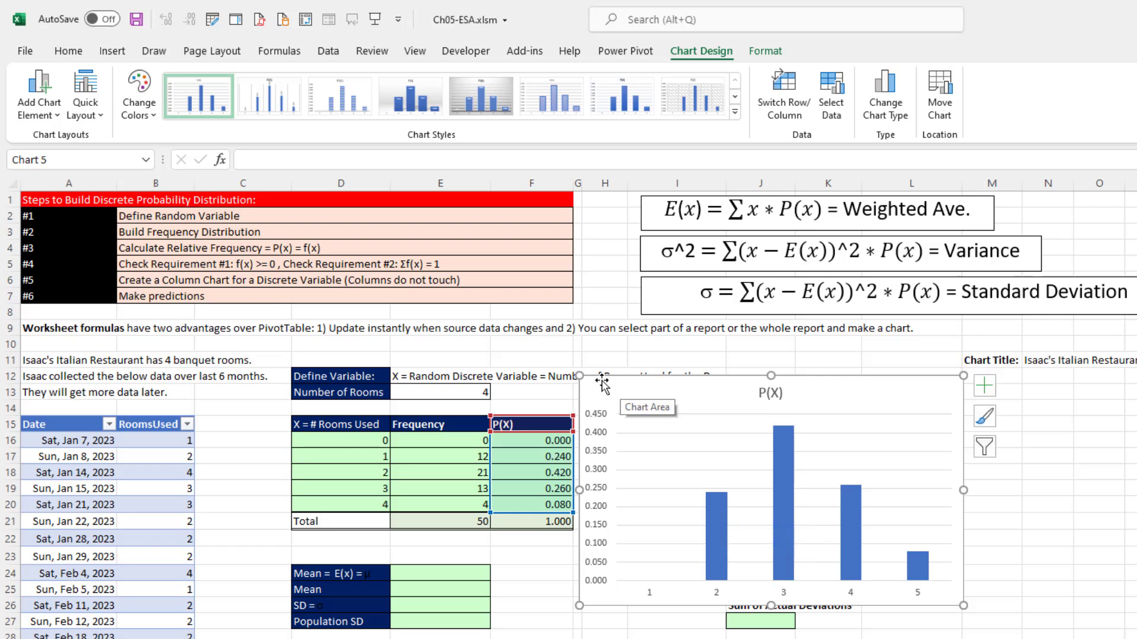
{"action": "left_click_drag", "start_coordinate": [602, 382], "coordinate": [708, 416]}
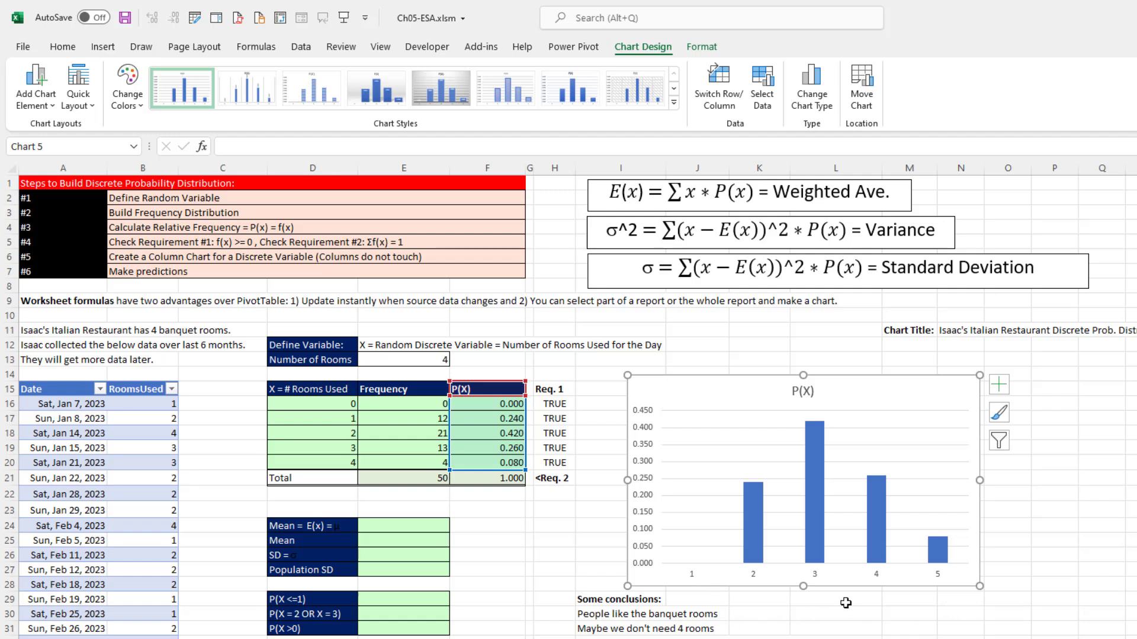
- Set the chart's horizontal axis labels to the X values in D16:D20
{"action": "left_click_drag", "start_coordinate": [325, 405], "coordinate": [325, 460]}
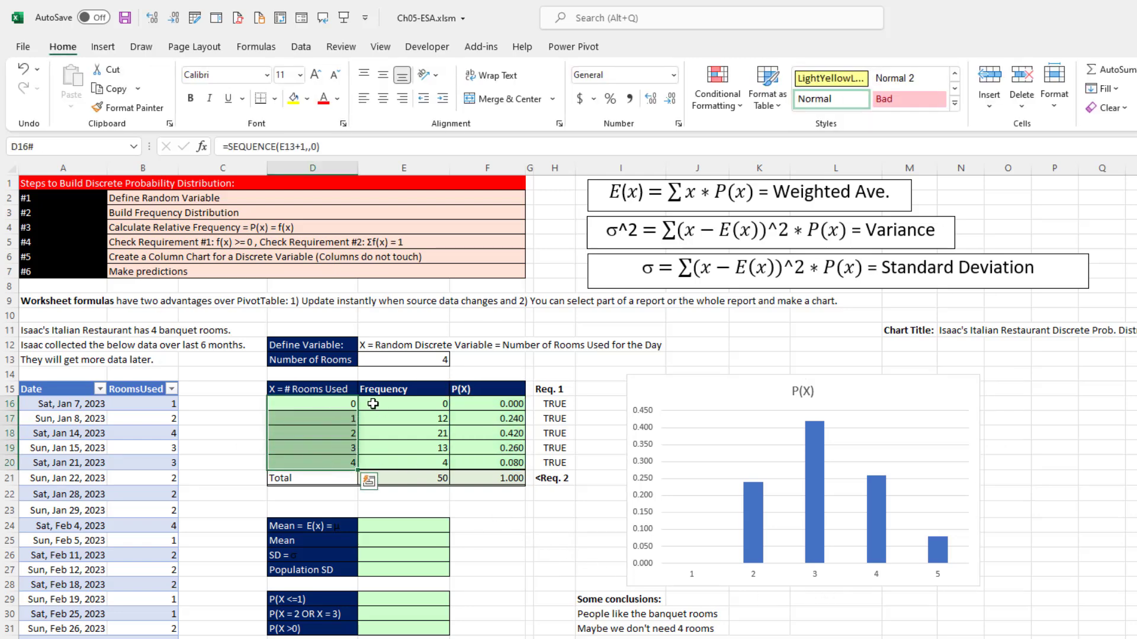
{"action": "left_click", "coordinate": [717, 403]}
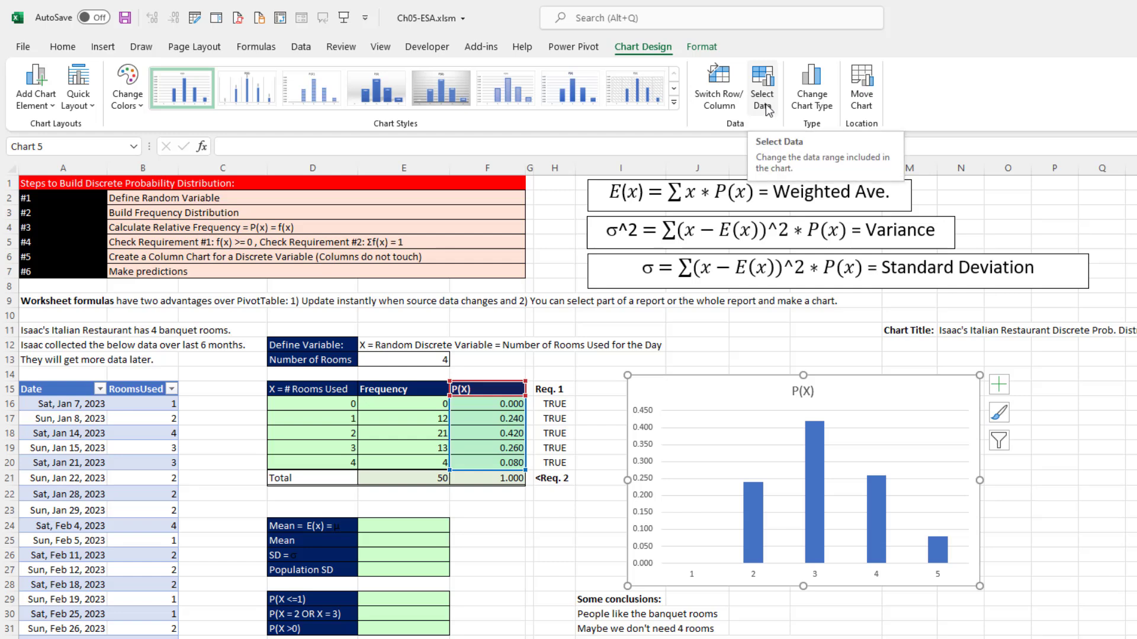
{"action": "right_click", "coordinate": [741, 422]}
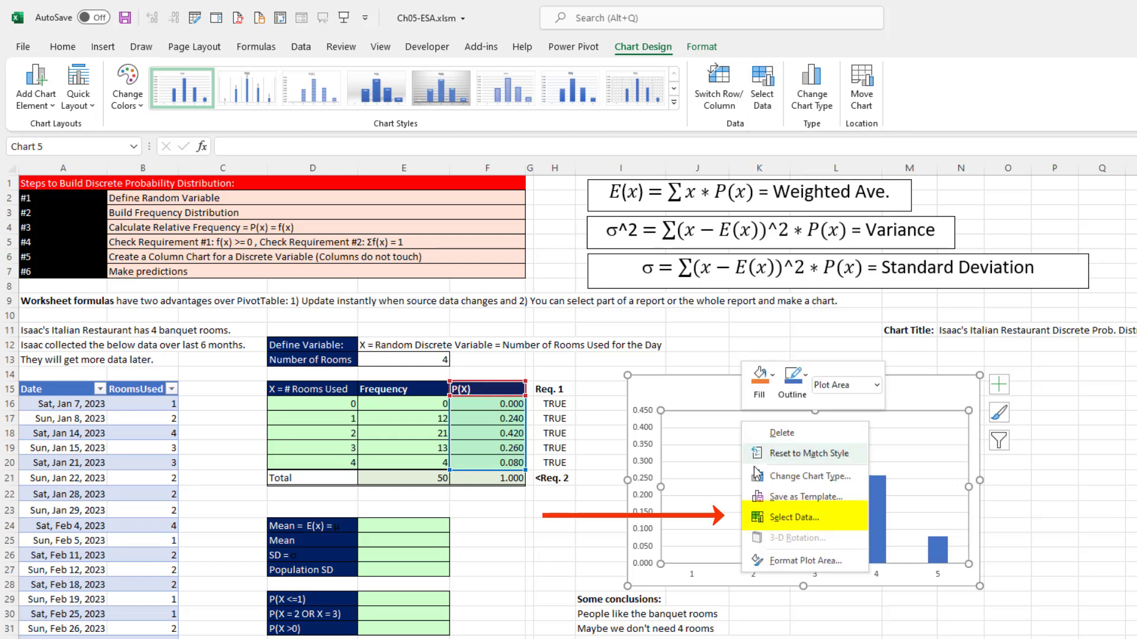
{"action": "left_click", "coordinate": [778, 520]}
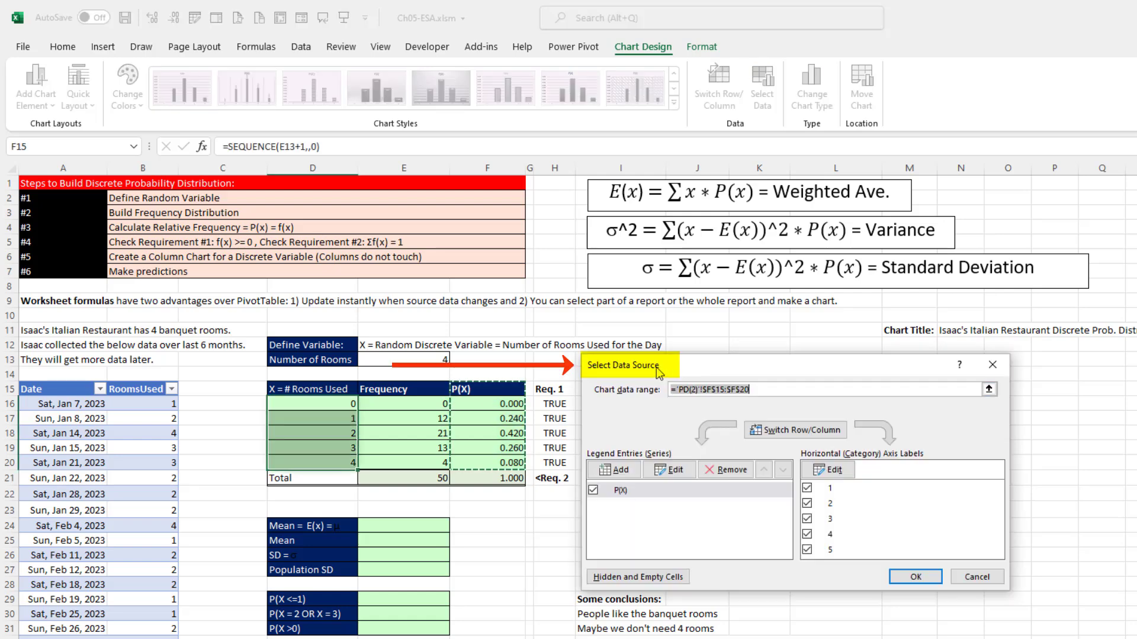
{"action": "mouse_move", "coordinate": [637, 370]}
{"action": "left_mouse_down"}
{"action": "mouse_move", "coordinate": [692, 384]}
{"action": "mouse_move", "coordinate": [652, 385]}
{"action": "left_mouse_up"}
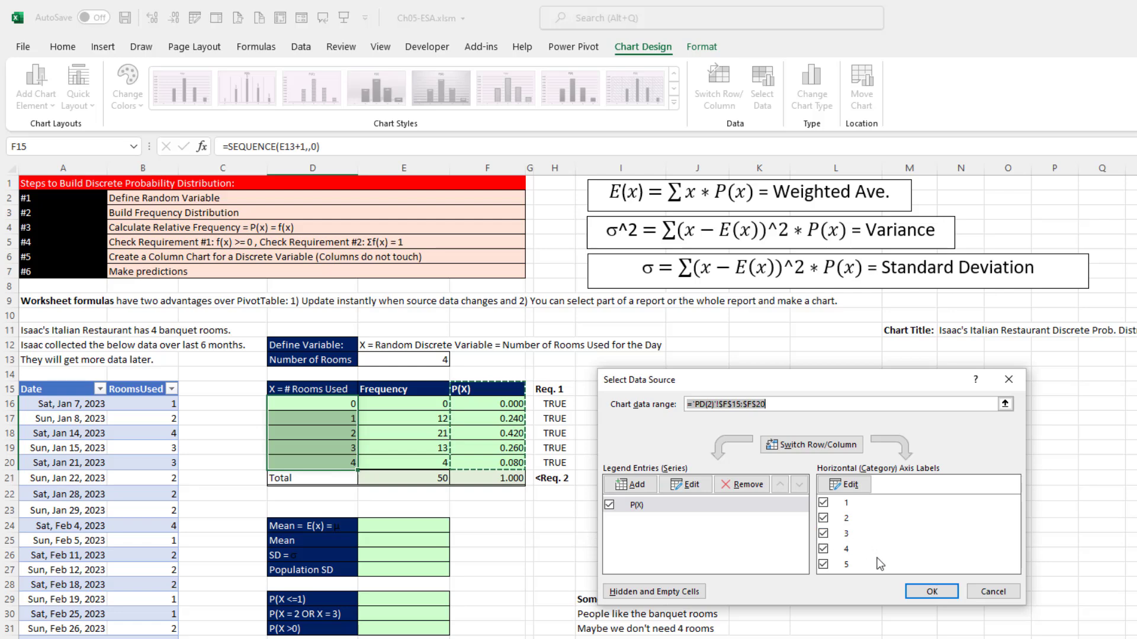
{"action": "left_click", "coordinate": [856, 490]}
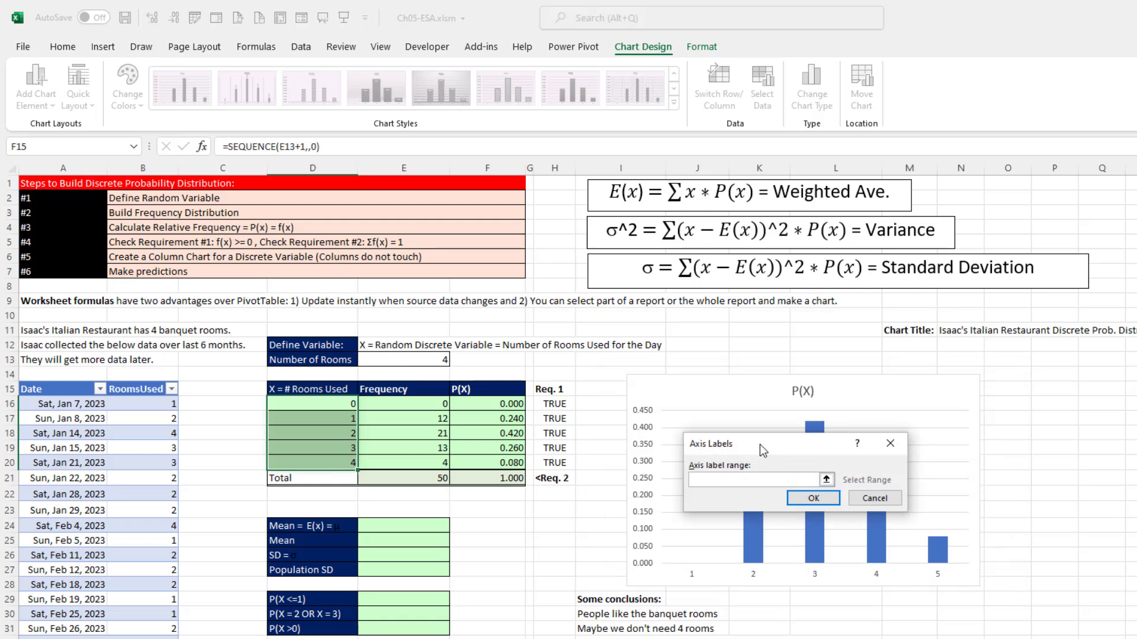
{"action": "left_click_drag", "start_coordinate": [759, 444], "coordinate": [453, 506]}
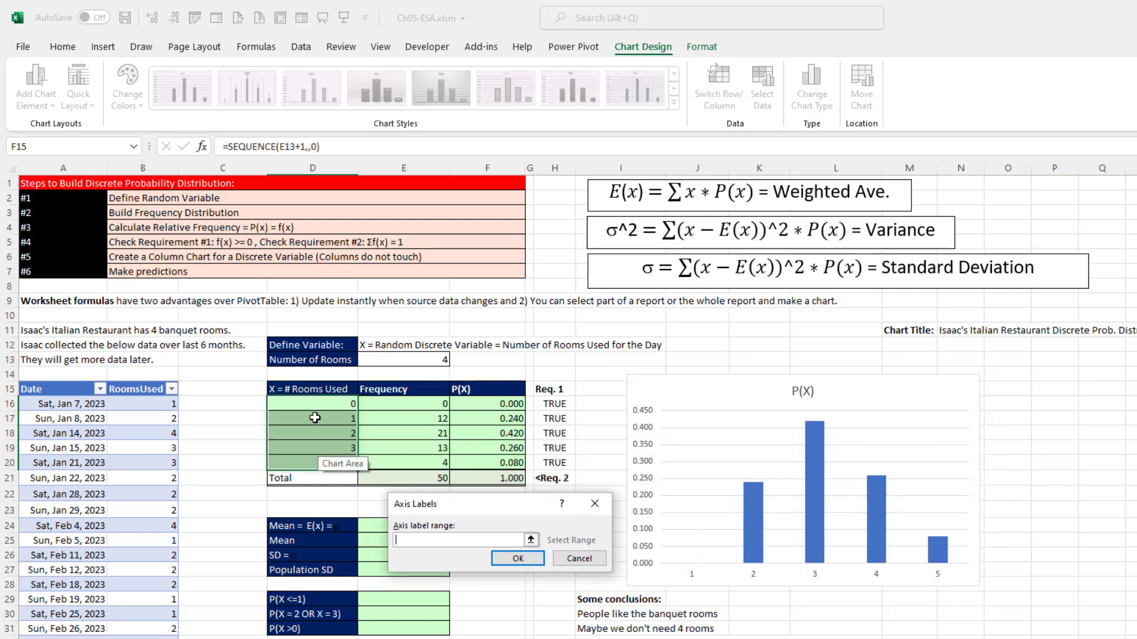
{"action": "left_click_drag", "start_coordinate": [299, 406], "coordinate": [321, 468]}
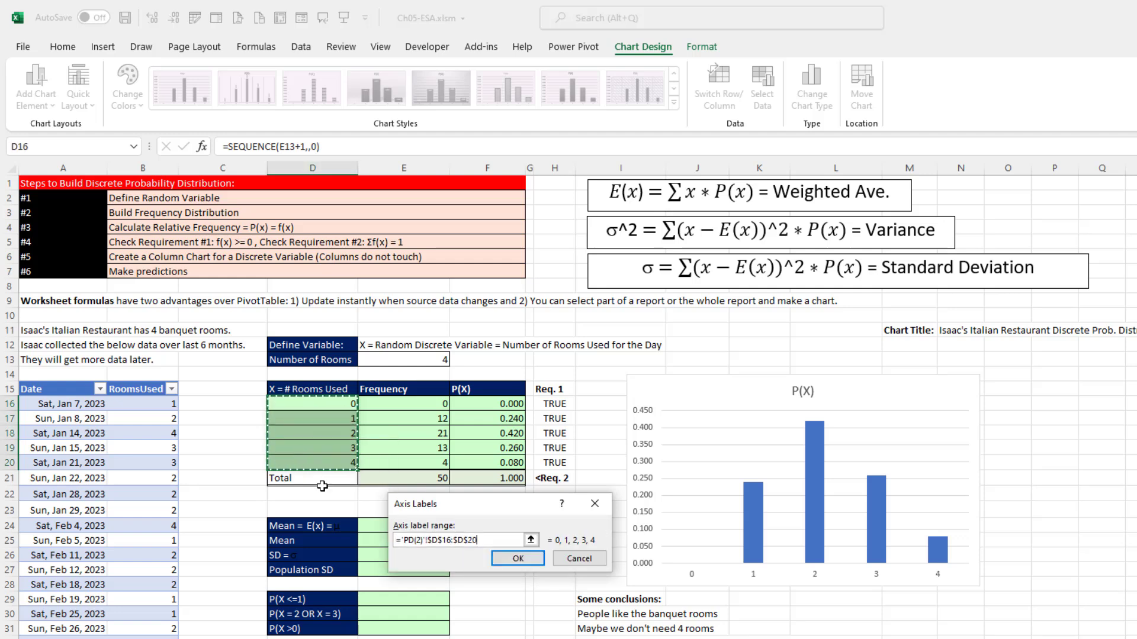
{"action": "left_click", "coordinate": [517, 558]}
{"action": "left_click", "coordinate": [931, 591]}
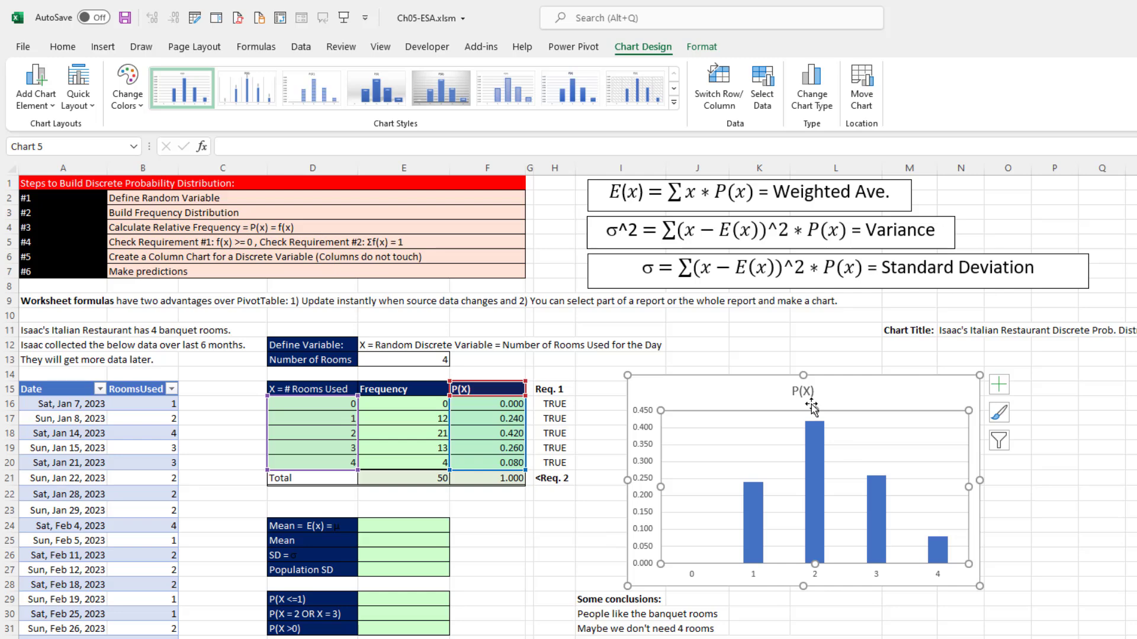
- Add axis titles to the chart and link the vertical axis title to the P(X) header in cell F15
{"action": "left_click", "coordinate": [1000, 388]}
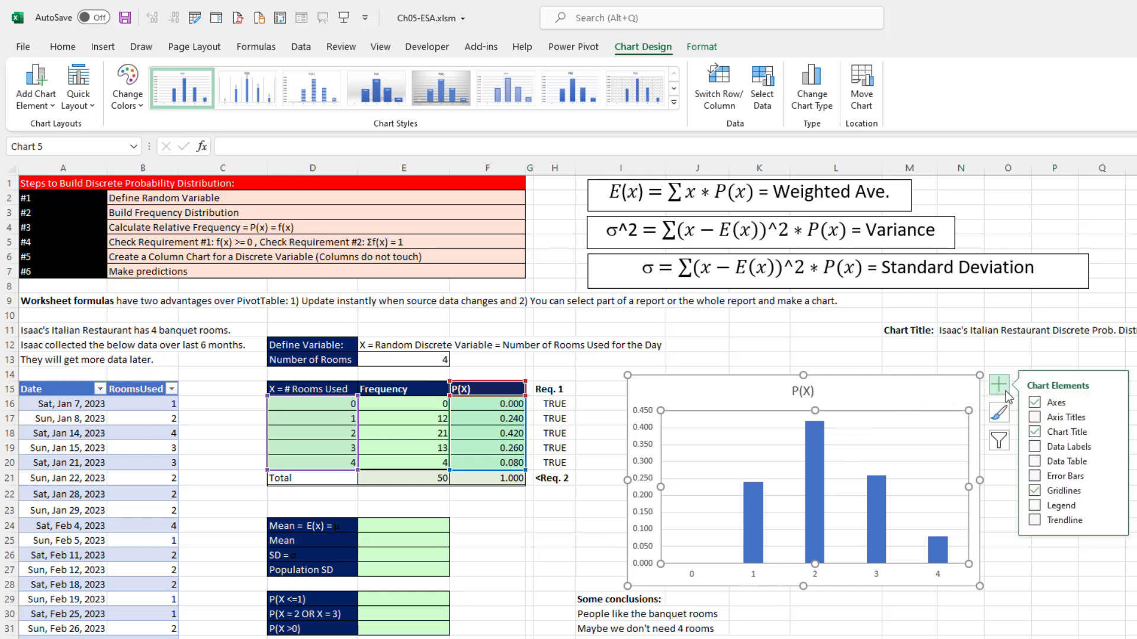
{"action": "left_click", "coordinate": [1043, 420]}
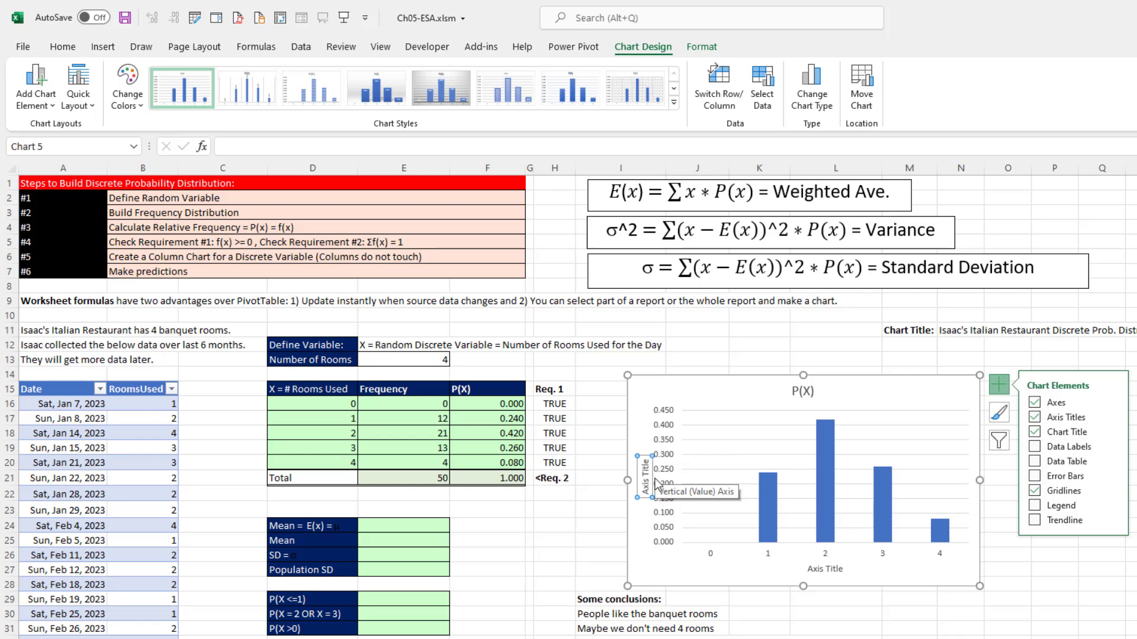
{"action": "type", "text": "="}
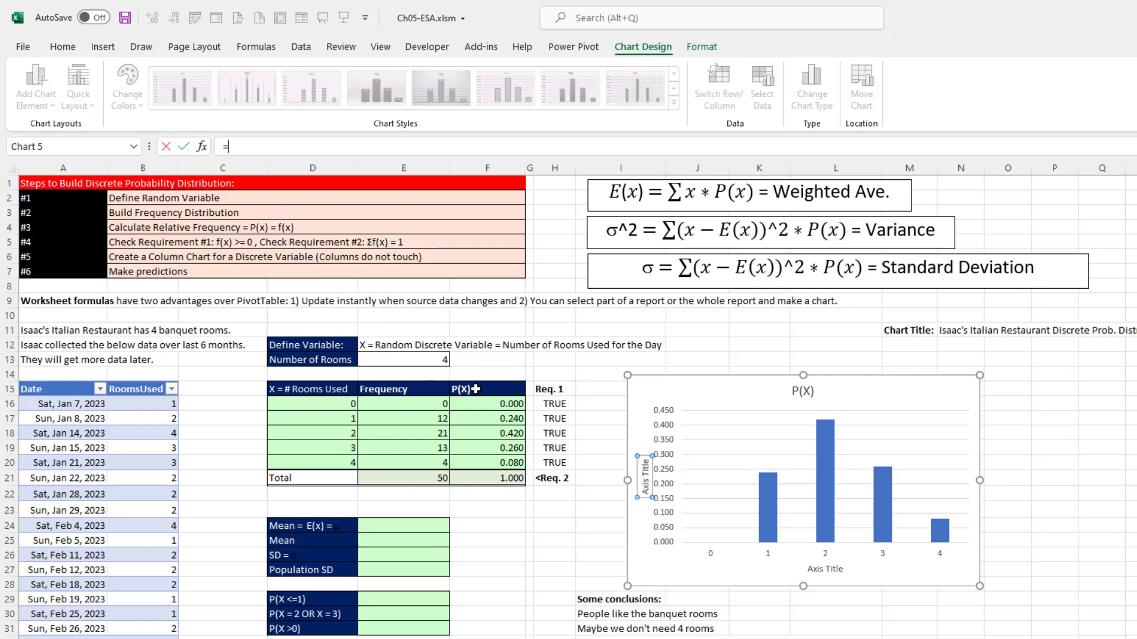
{"action": "left_click", "coordinate": [475, 389]}
{"action": "key", "text": "Return"}
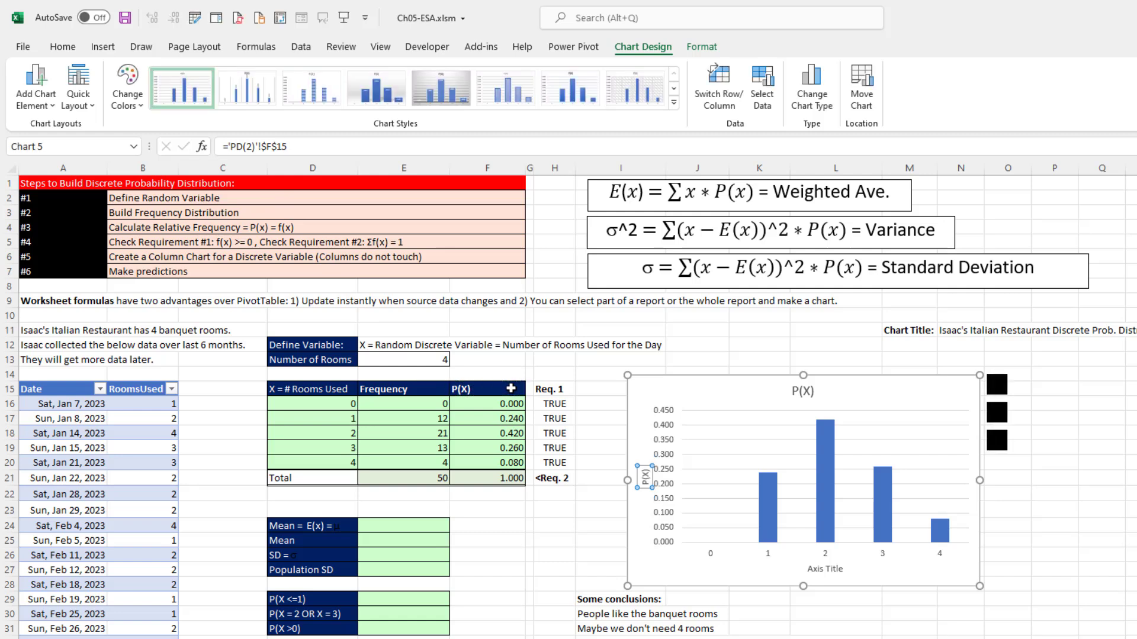
- Link the chart's horizontal axis title to the random variable definition in cell E12
{"action": "left_click", "coordinate": [815, 568]}
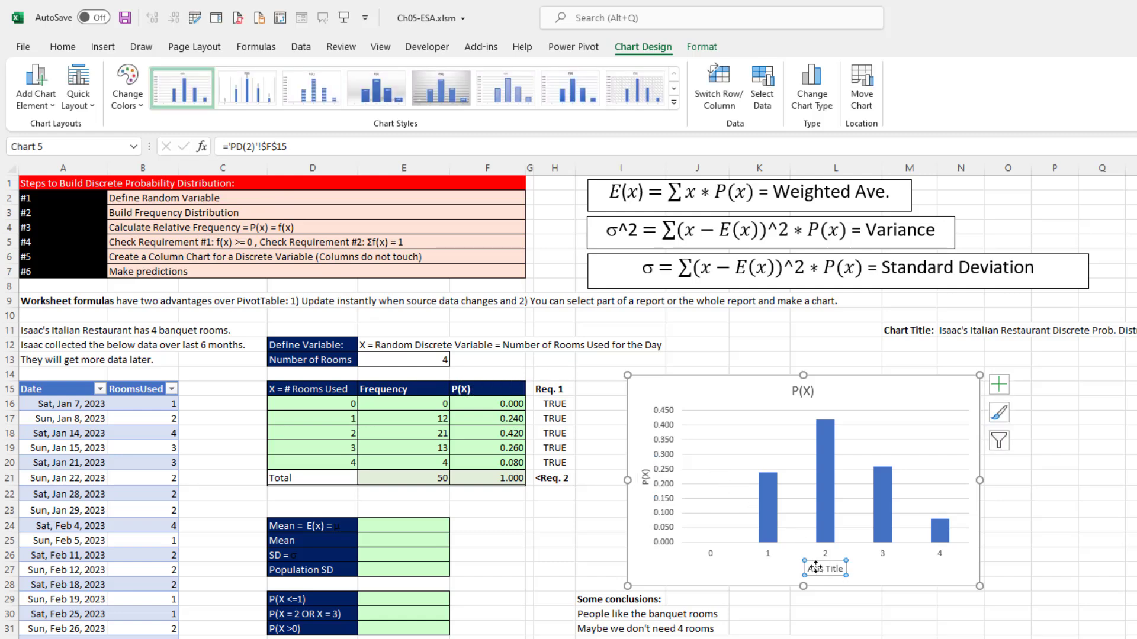
{"action": "type", "text": "="}
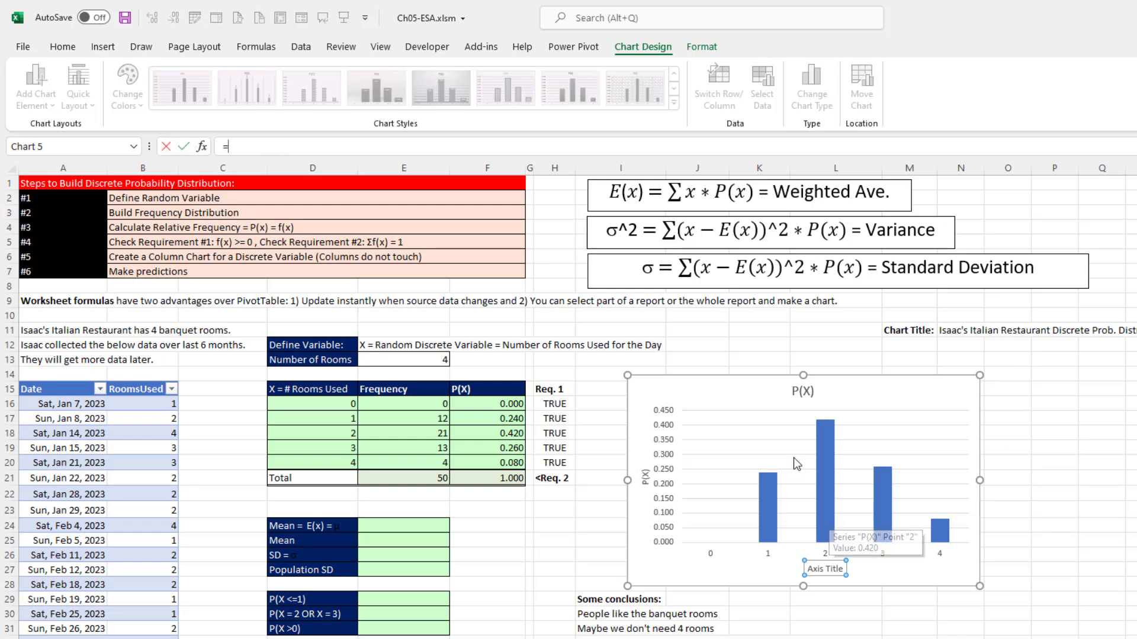
{"action": "left_click", "coordinate": [414, 344]}
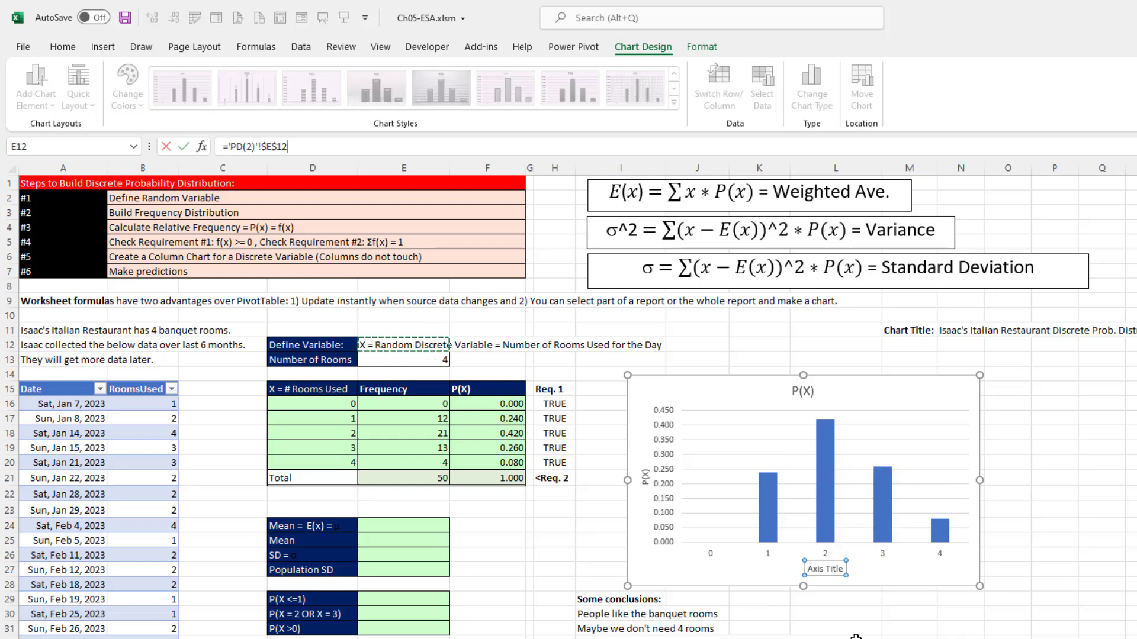
{"action": "key", "text": "Return"}
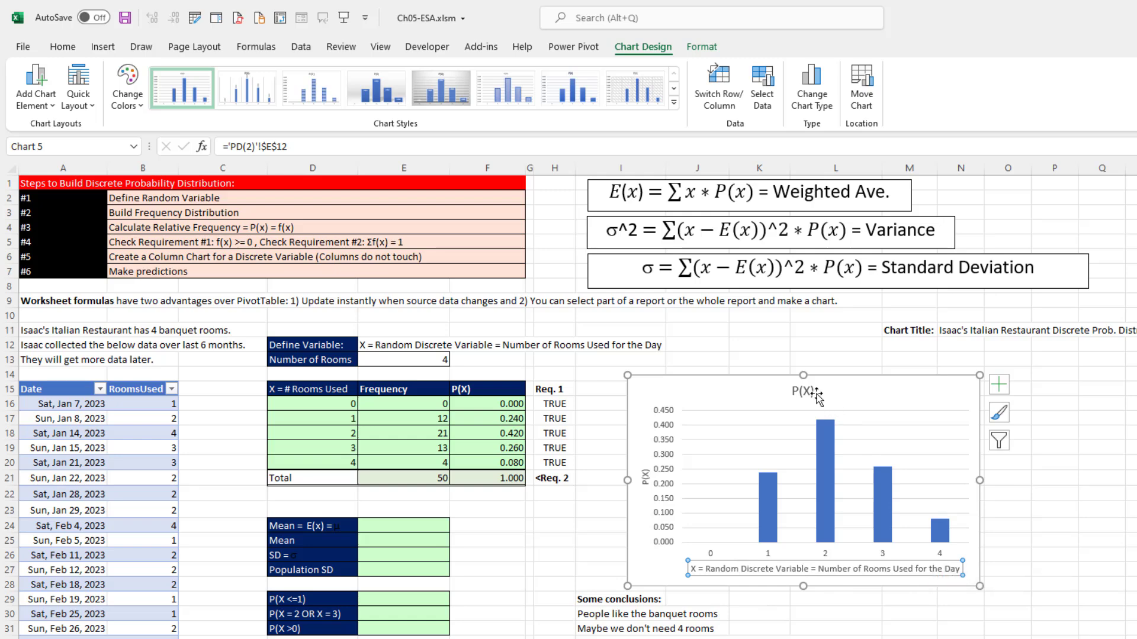
- Link the chart title to the title text in cell N11
{"action": "left_click", "coordinate": [811, 392]}
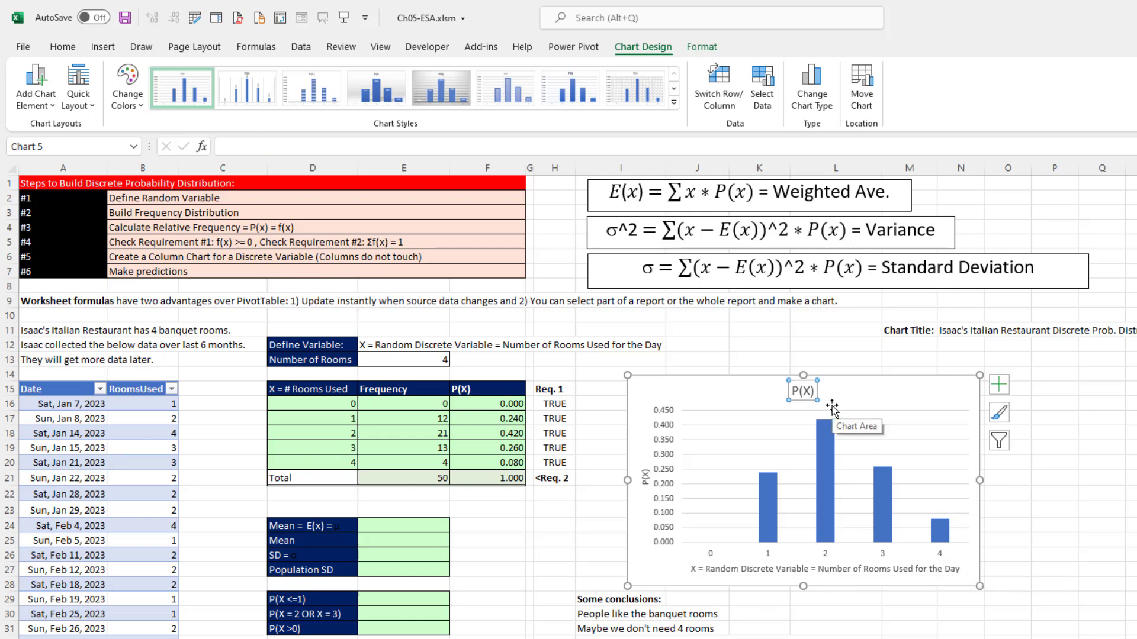
{"action": "type", "text": "="}
{"action": "left_click", "coordinate": [959, 330]}
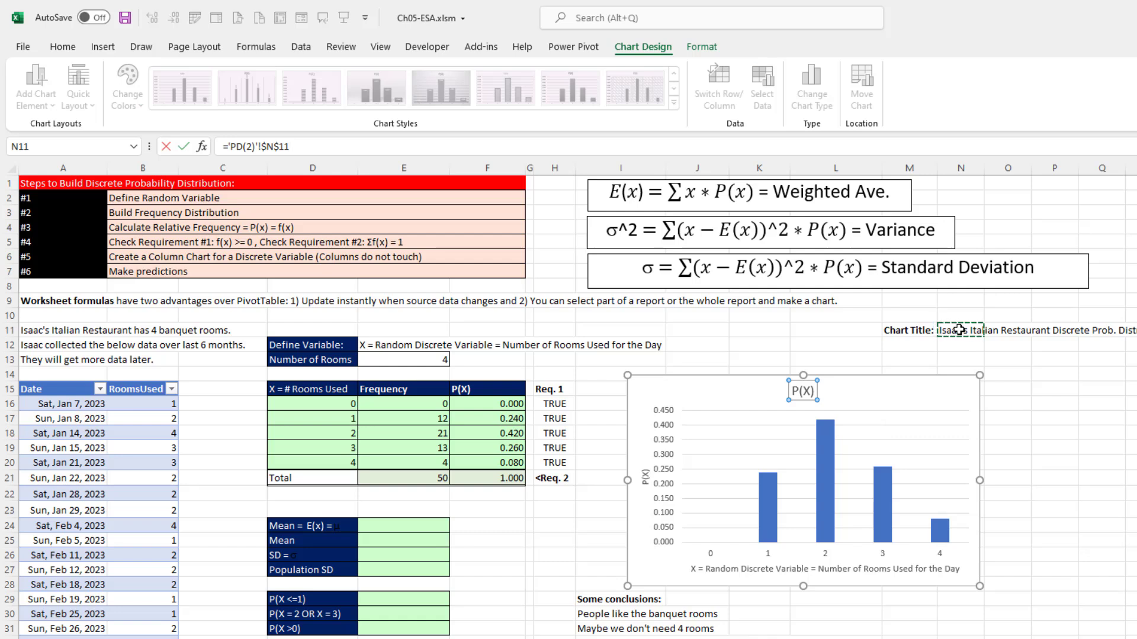
{"action": "key", "text": "Return"}
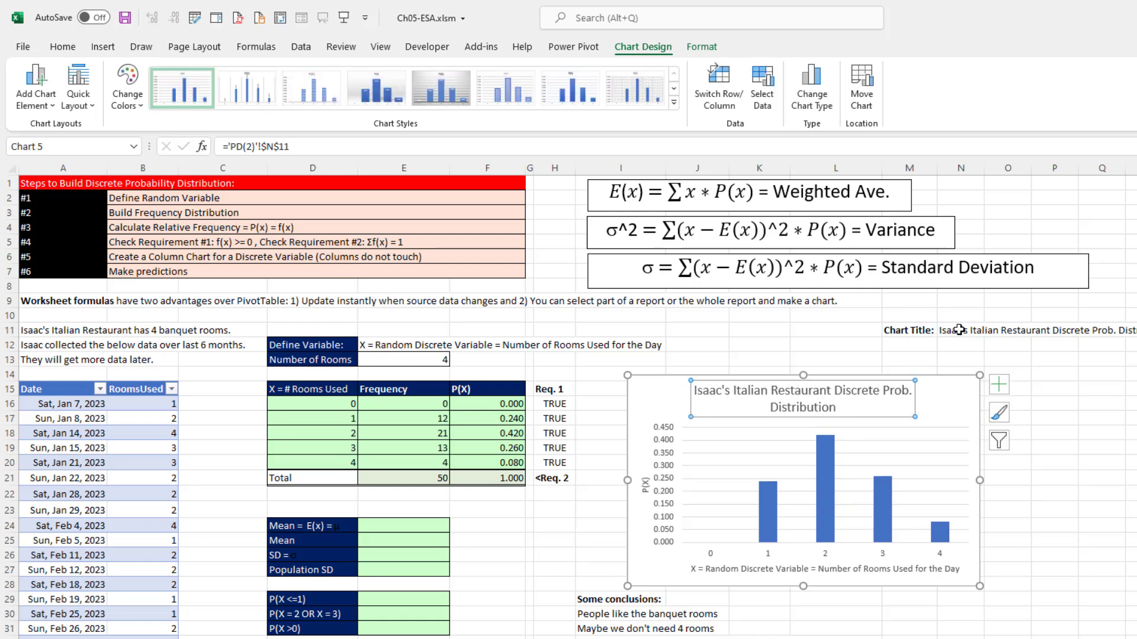
- Set the chart title's font size to 10 and move the chart down to start around row 21, beside the statistics cells
{"action": "left_click", "coordinate": [62, 46]}
{"action": "left_click", "coordinate": [300, 76]}
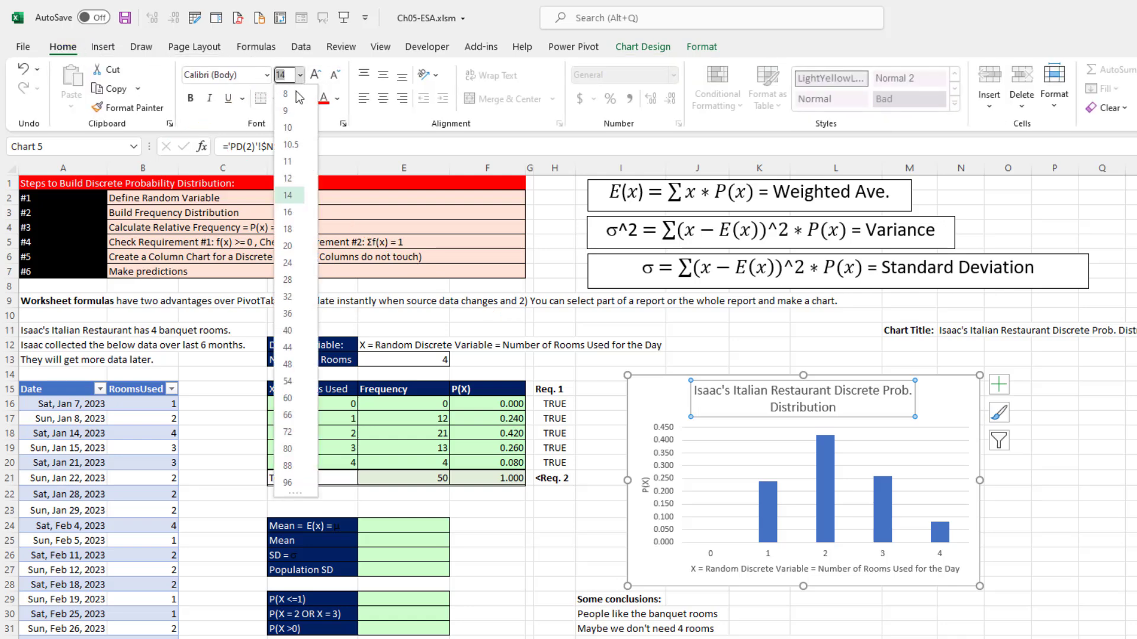
{"action": "left_click", "coordinate": [287, 128]}
{"action": "left_click_drag", "start_coordinate": [641, 382], "coordinate": [561, 523]}
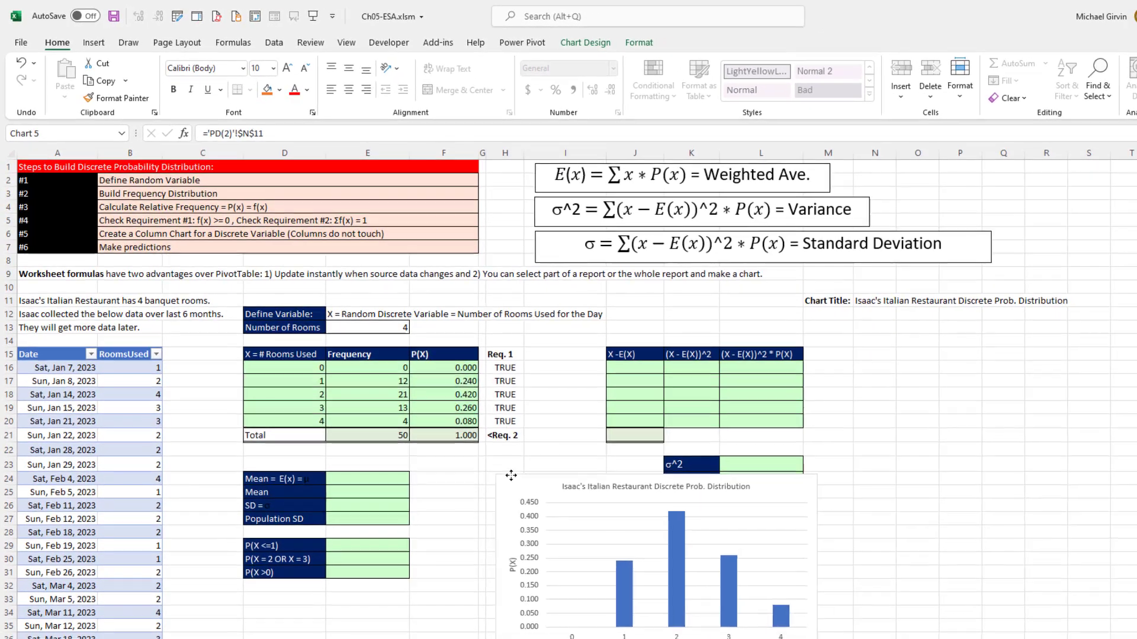
{"action": "left_click_drag", "start_coordinate": [510, 476], "coordinate": [525, 429]}
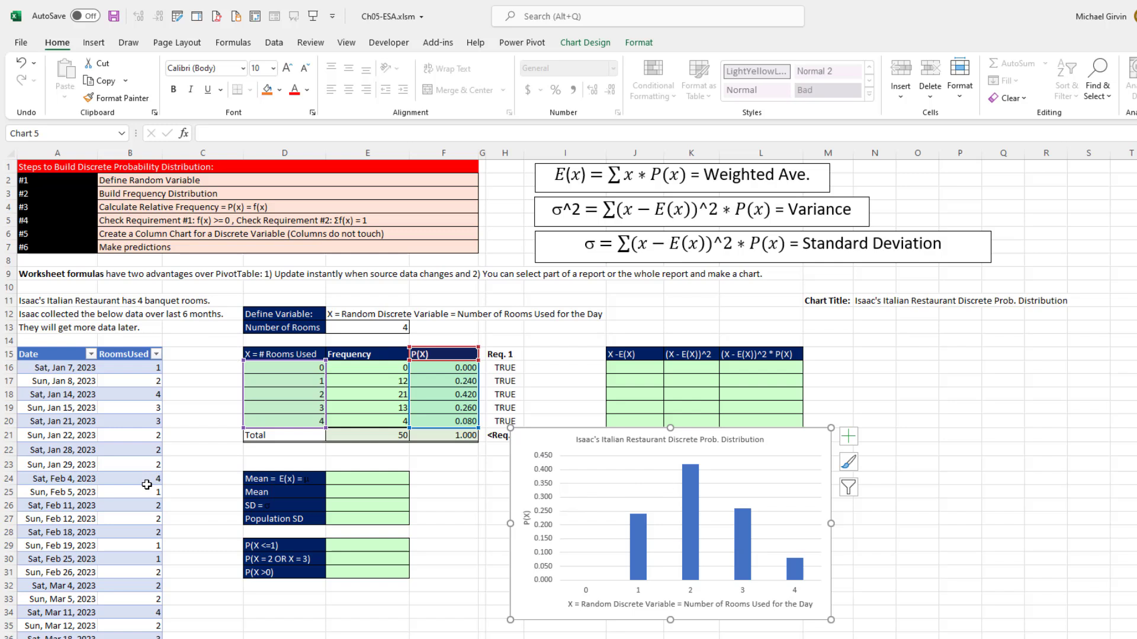
- Move the chart down to start around row 28, clear of the variance and Sum of Actual Deviations cells
{"action": "left_click_drag", "start_coordinate": [531, 436], "coordinate": [542, 536]}
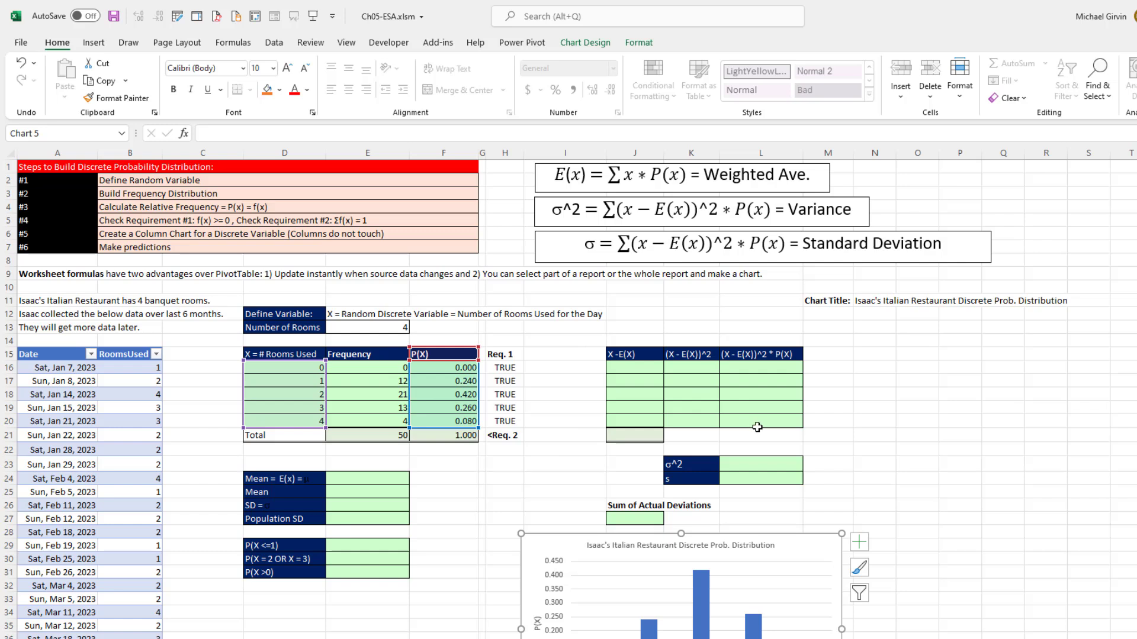
{"action": "left_click", "coordinate": [333, 483]}
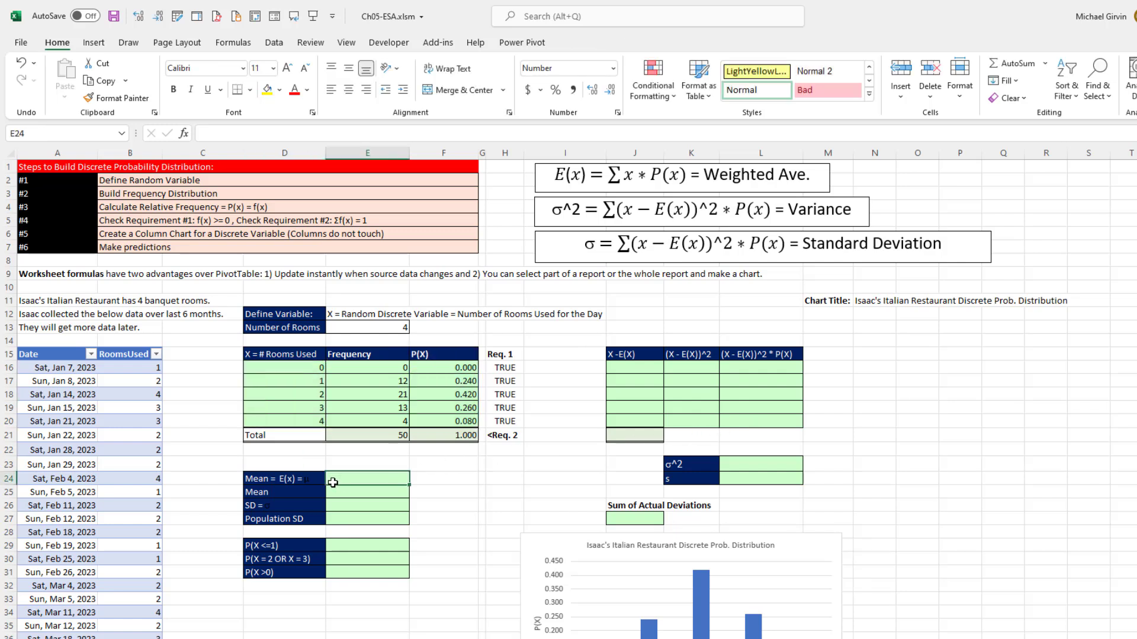
{"action": "left_click", "coordinate": [346, 507]}
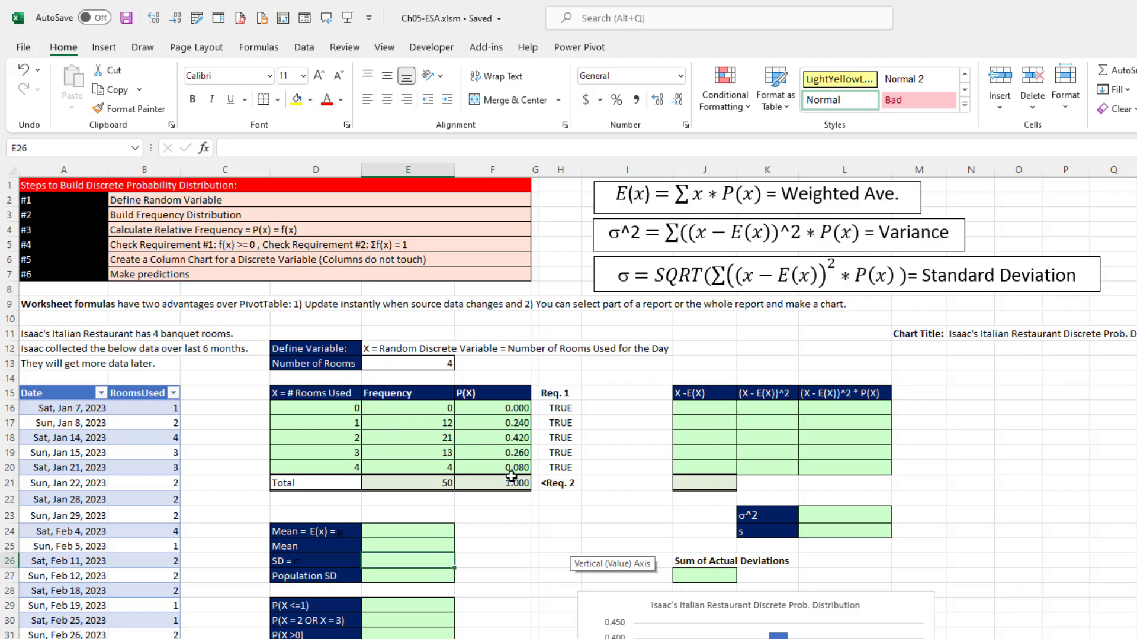
- Calculate the expected value in cell E24 with SUMPRODUCT of the spilled X values D16# and probabilities F16#
{"action": "left_click", "coordinate": [429, 533]}
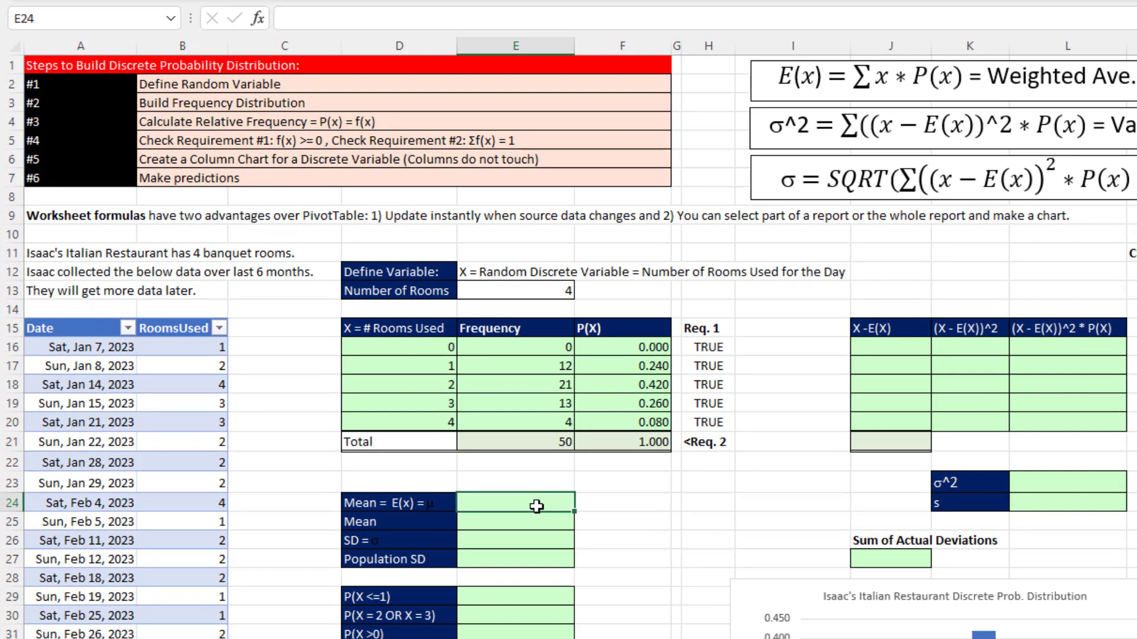
{"action": "type", "text": "=sump"}
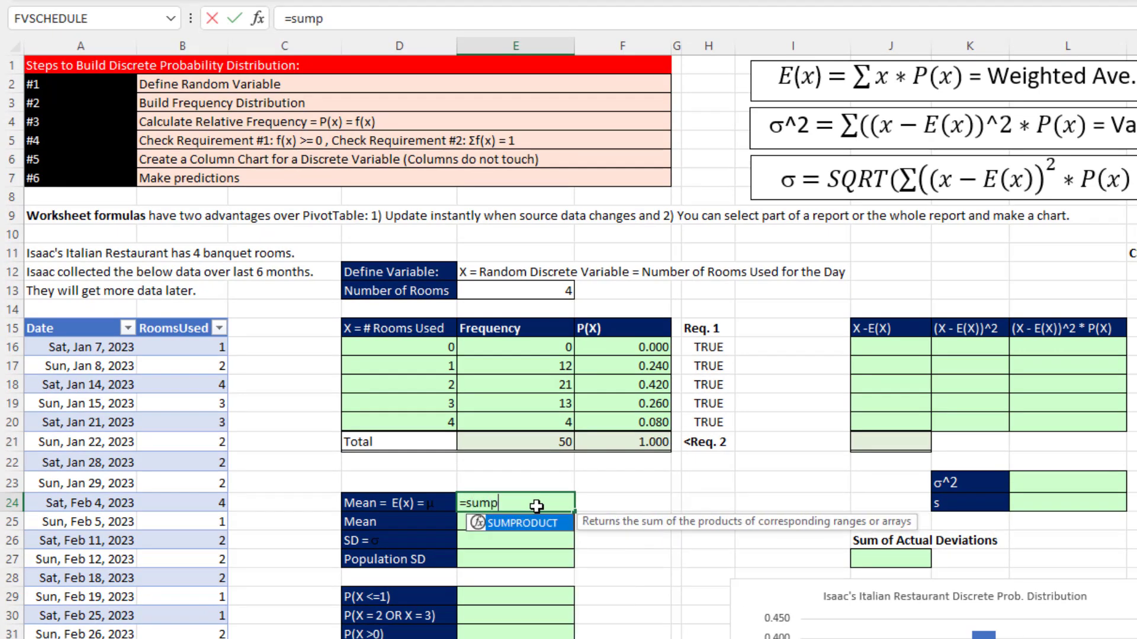
{"action": "key", "text": "Tab"}
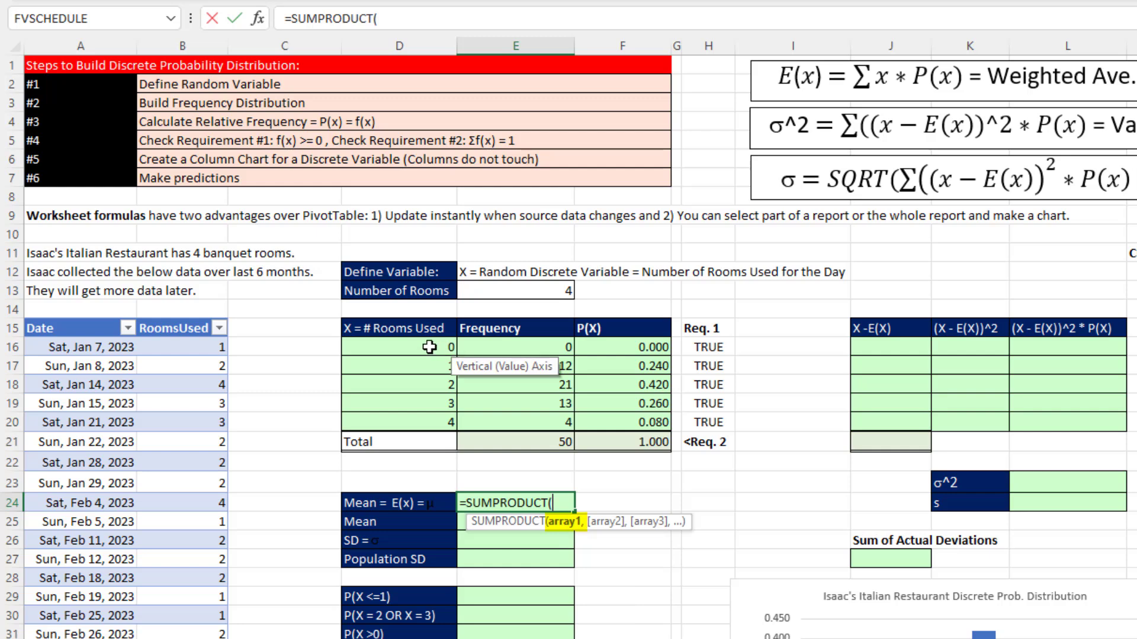
{"action": "left_click_drag", "start_coordinate": [449, 347], "coordinate": [445, 420]}
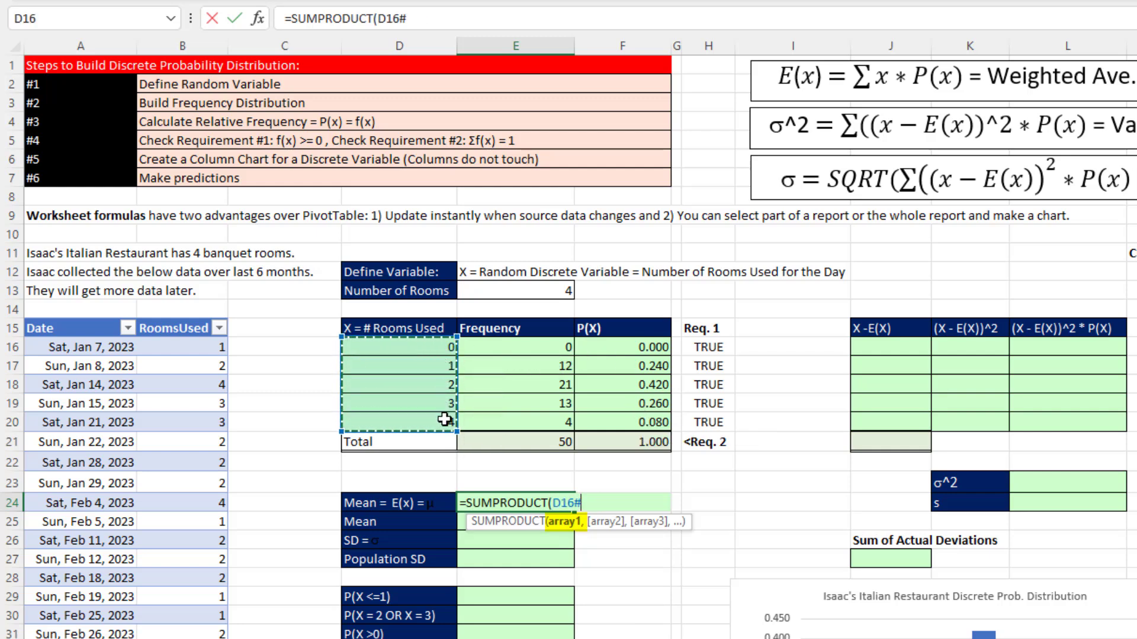
{"action": "type", "text": ","}
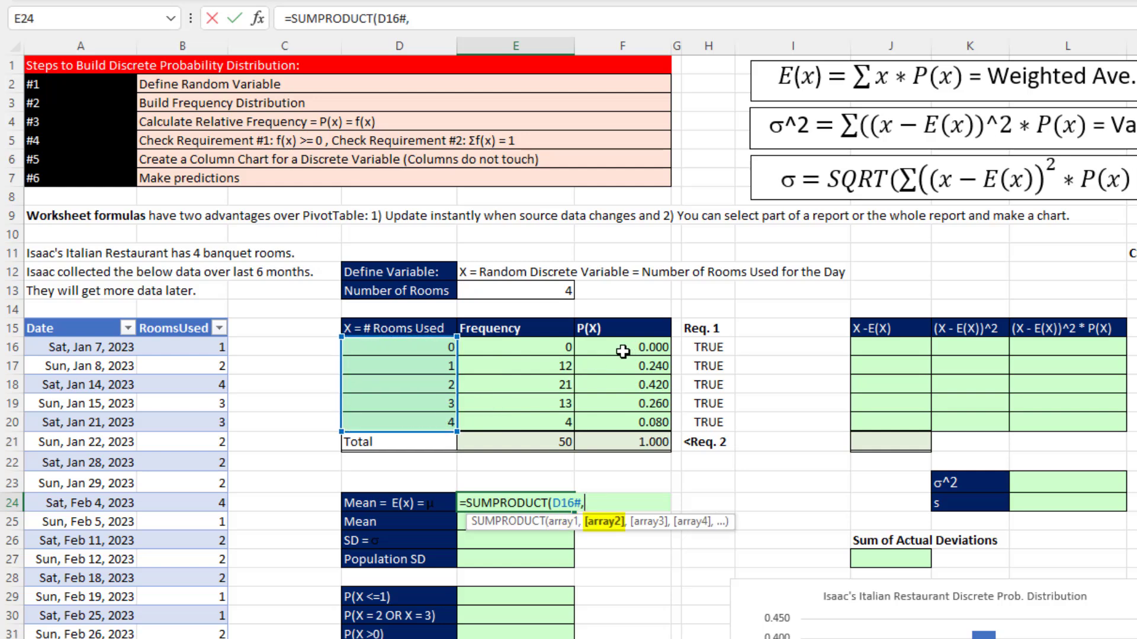
{"action": "left_click_drag", "start_coordinate": [624, 351], "coordinate": [628, 423]}
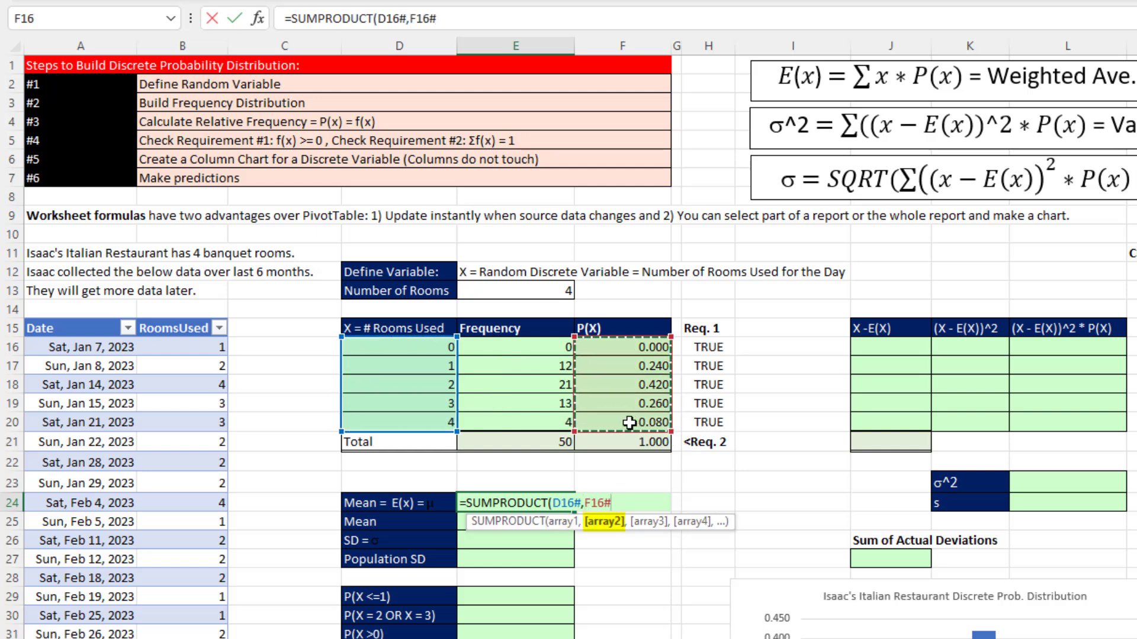
{"action": "key", "text": "Return"}
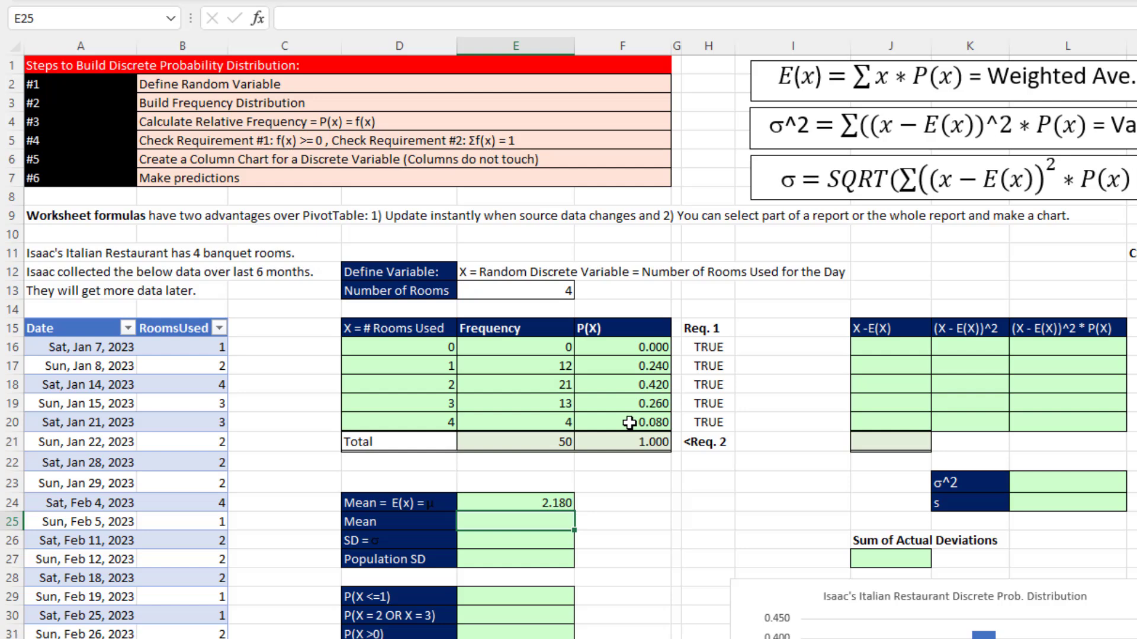
- Calculate the mean of the raw data in cell E25 with =AVERAGE(fRooms[RoomsUsed])
{"action": "type", "text": "=aver"}
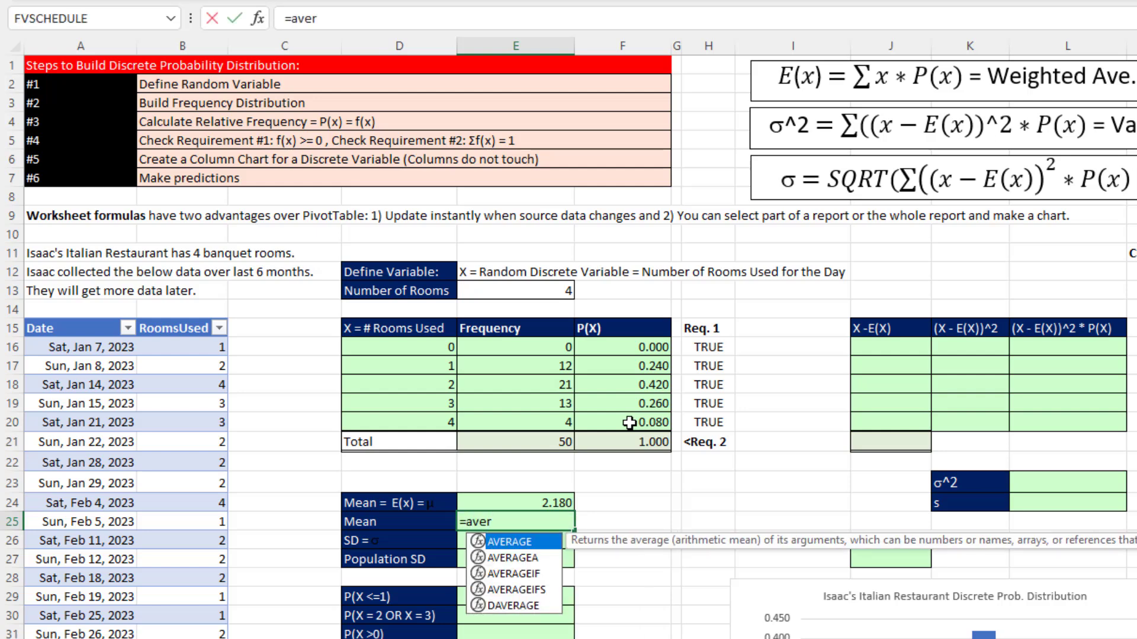
{"action": "key", "text": "Tab"}
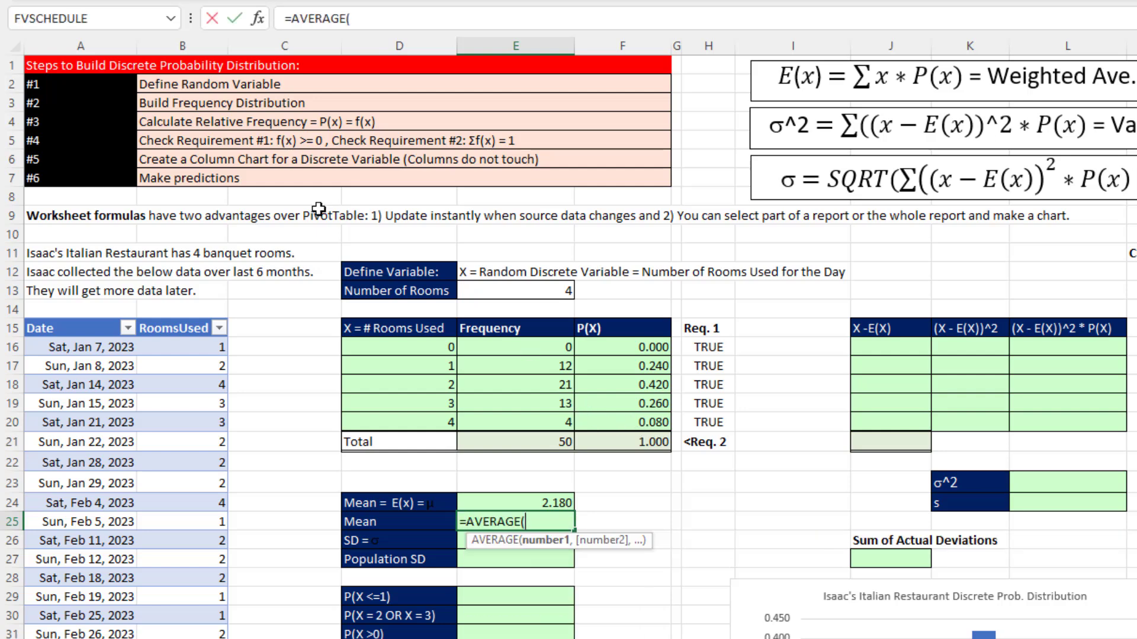
{"action": "left_click", "coordinate": [180, 318]}
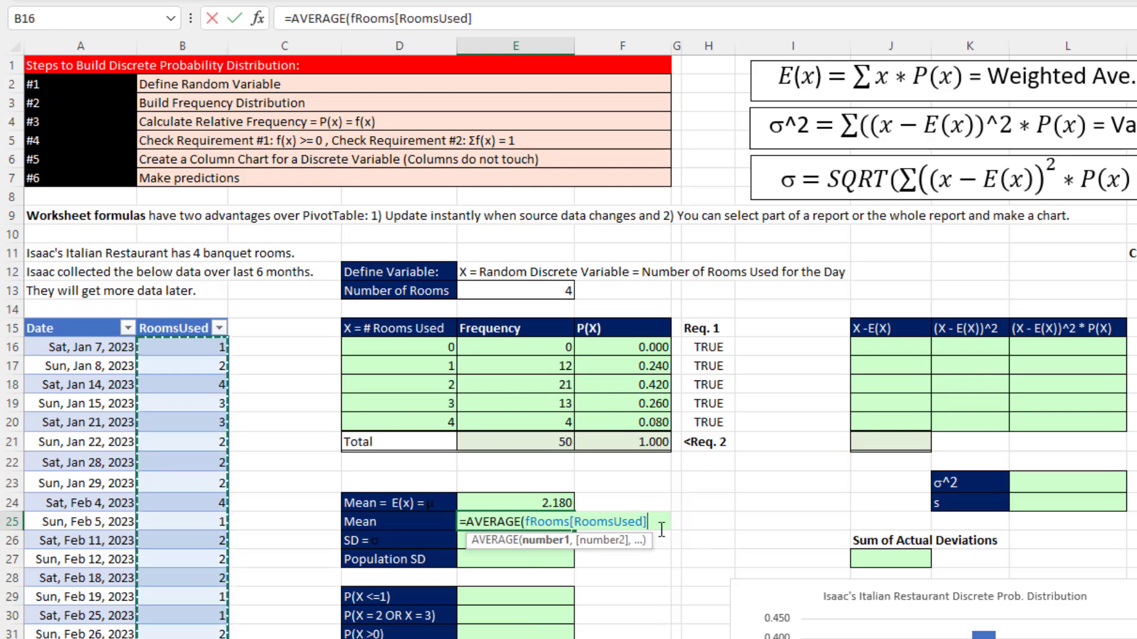
{"action": "type", "text": ")"}
{"action": "key", "text": "Return"}
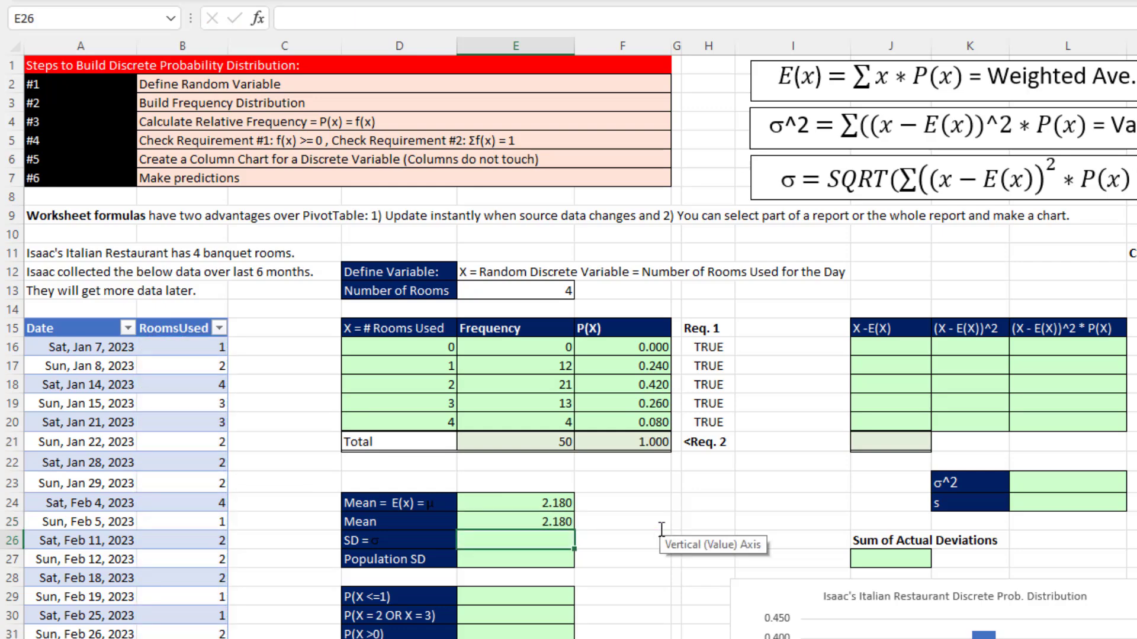
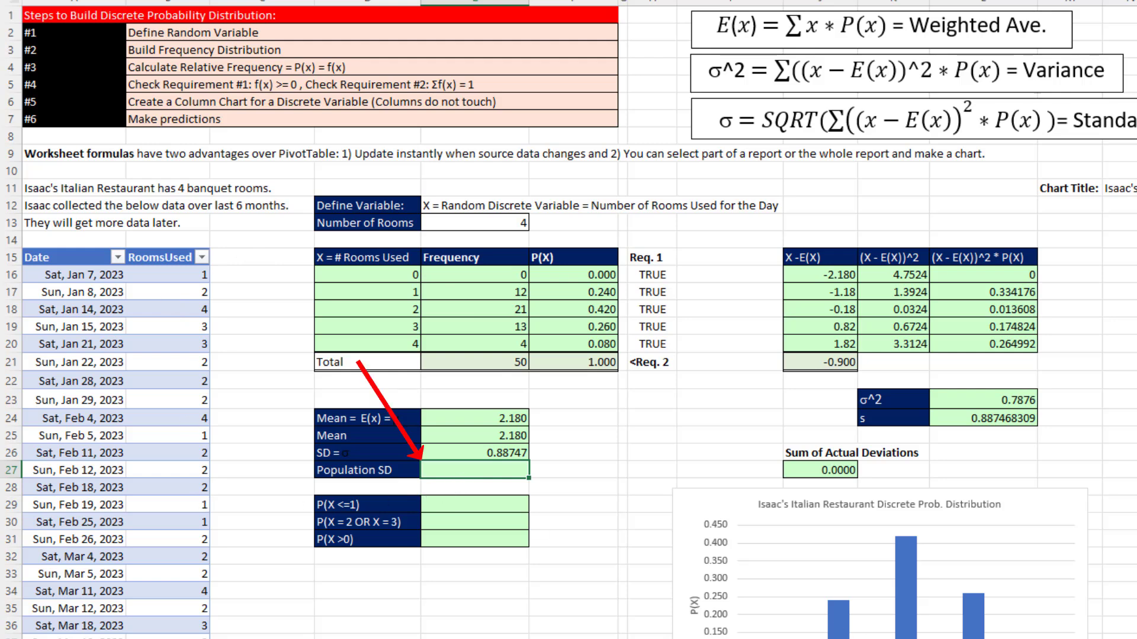
- Calculate the population standard deviation of the raw data in cell E27 with =STDEV.P(fRooms[RoomsUsed])
{"action": "type", "text": "st"}
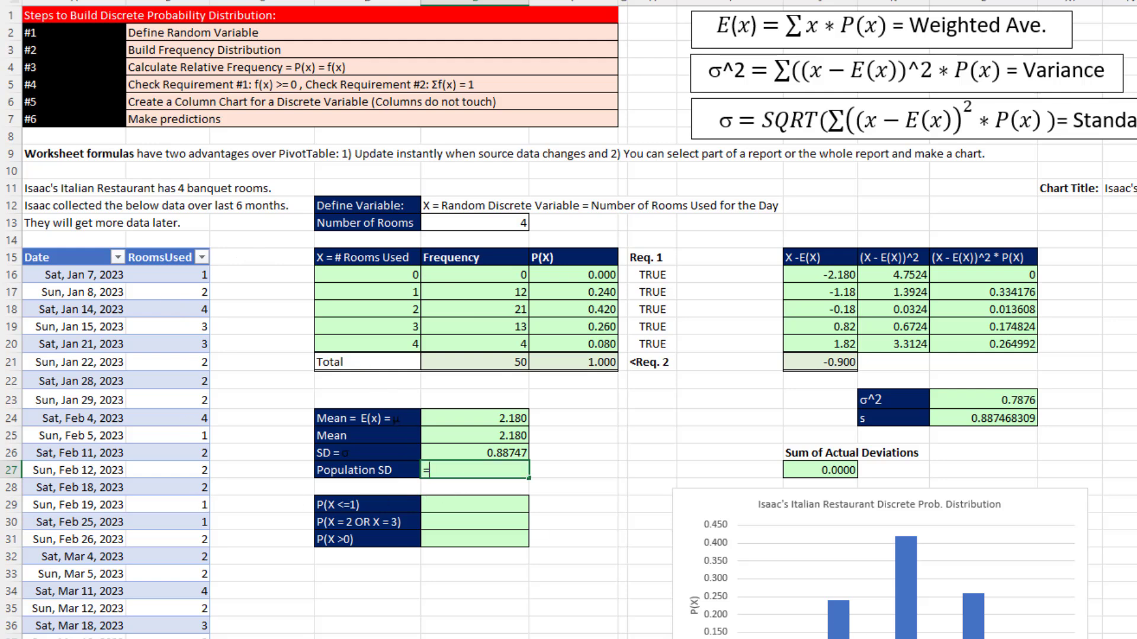
{"action": "key", "text": "Down"}
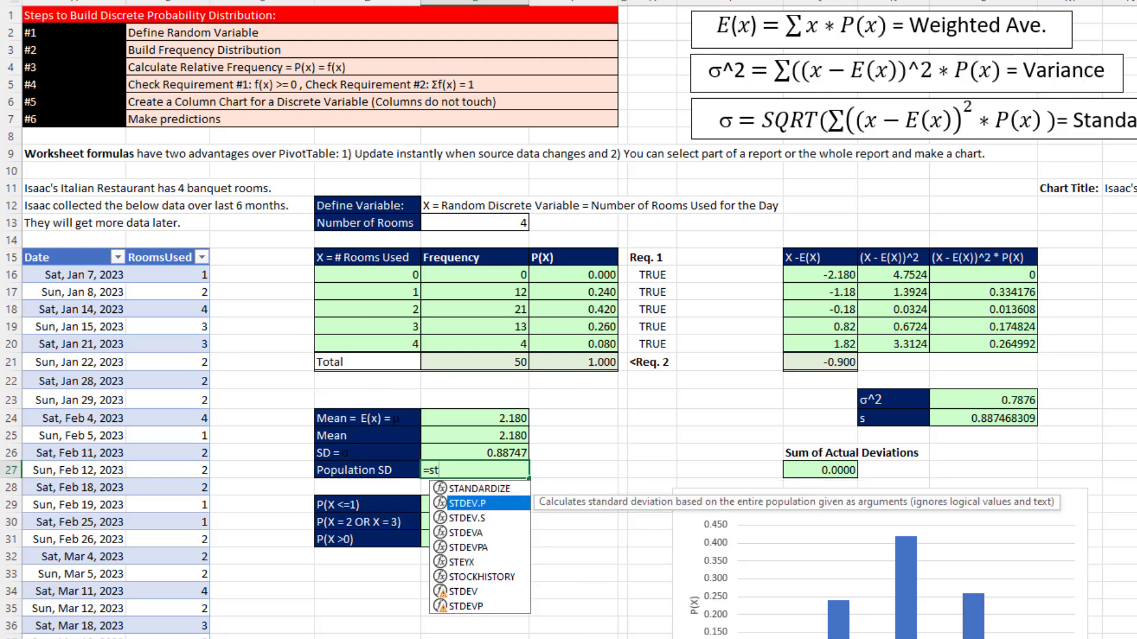
{"action": "key", "text": "Tab"}
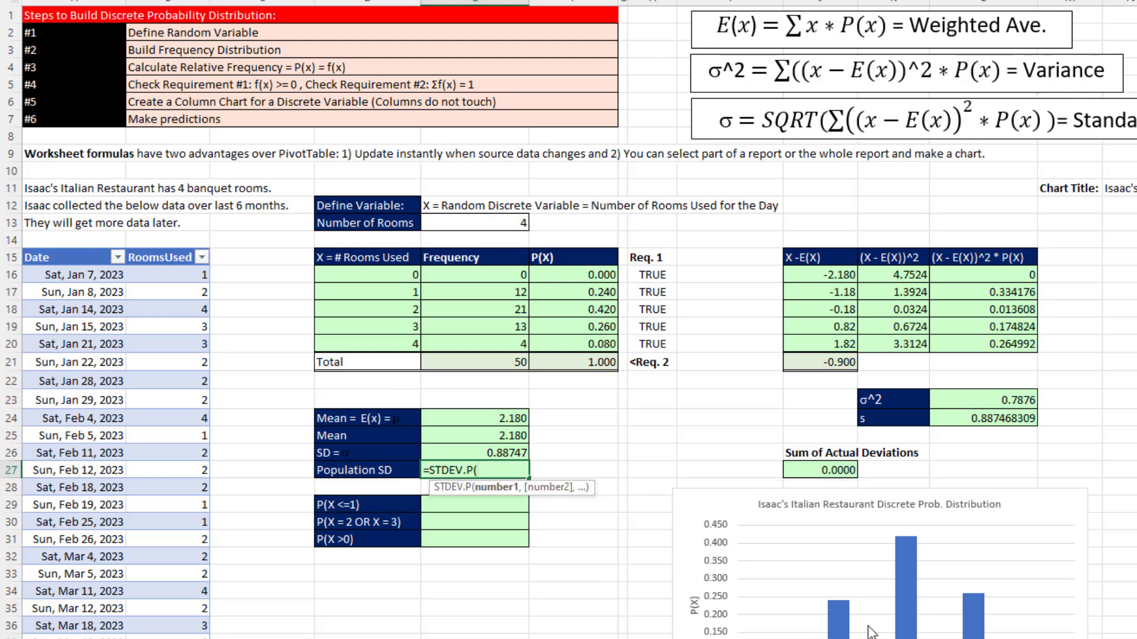
{"action": "left_click", "coordinate": [182, 245]}
{"action": "key", "text": "Return"}
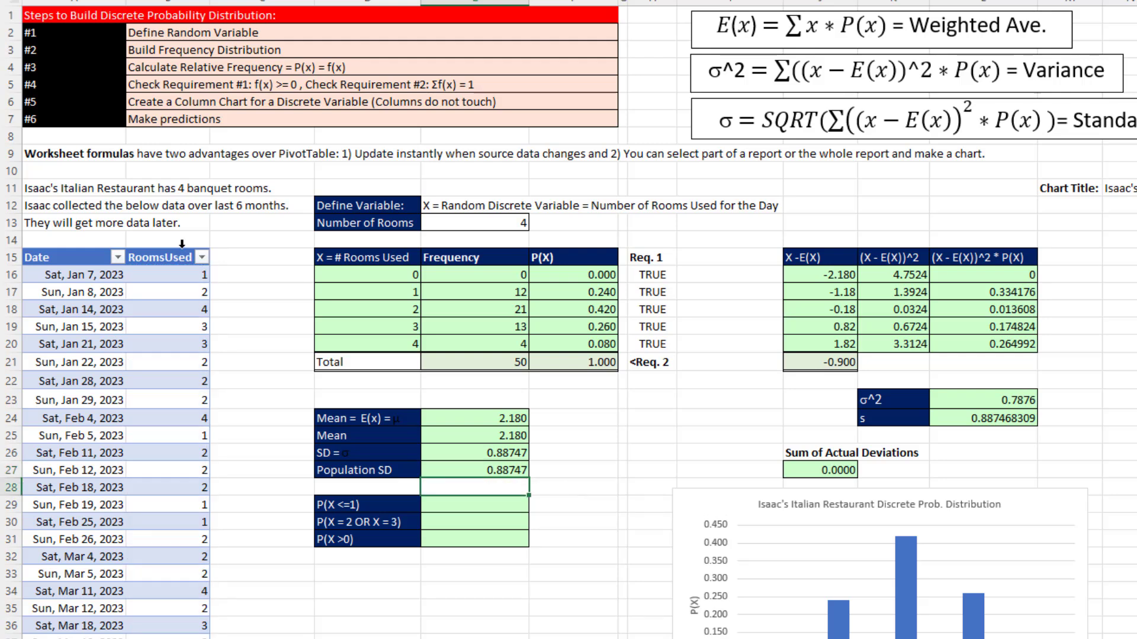
- Examine the mean and standard deviation formulas in cells E24 to E27, comparing the probability-based formulas with the raw-data ones
{"action": "left_click", "coordinate": [446, 421]}
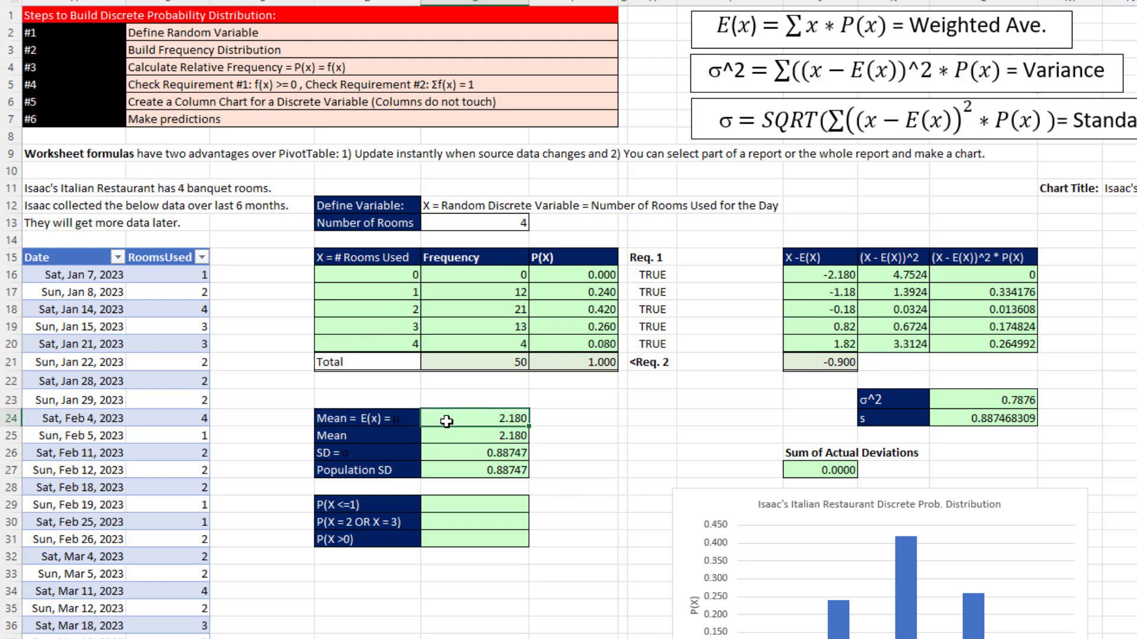
{"action": "key", "text": "F2"}
{"action": "key", "text": "Escape"}
{"action": "left_click", "coordinate": [486, 454]}
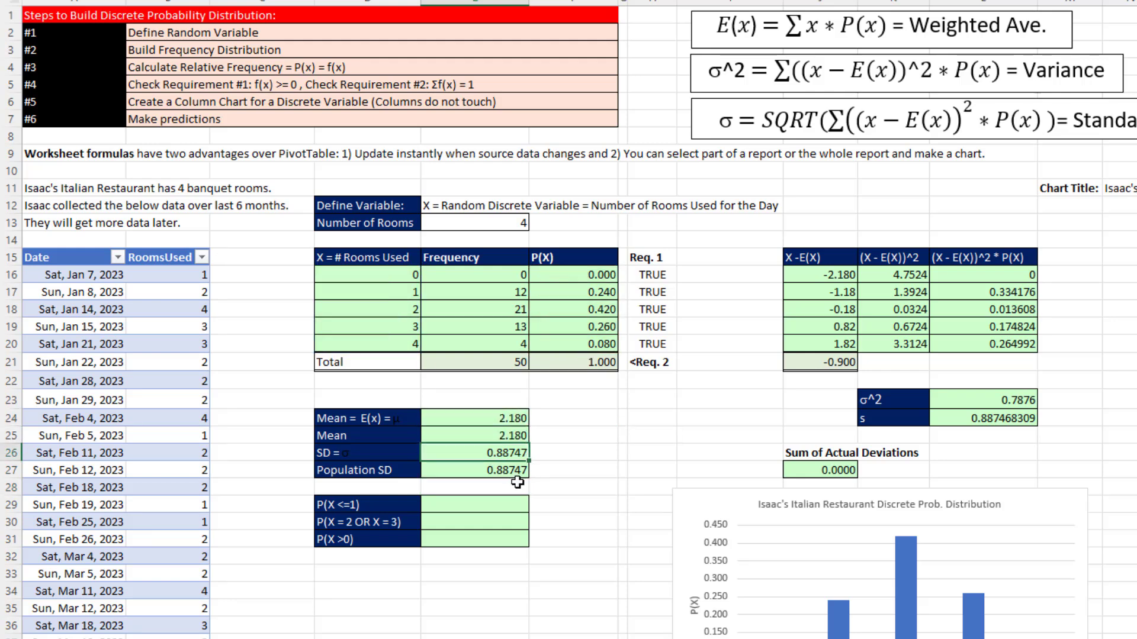
{"action": "key", "text": "F2"}
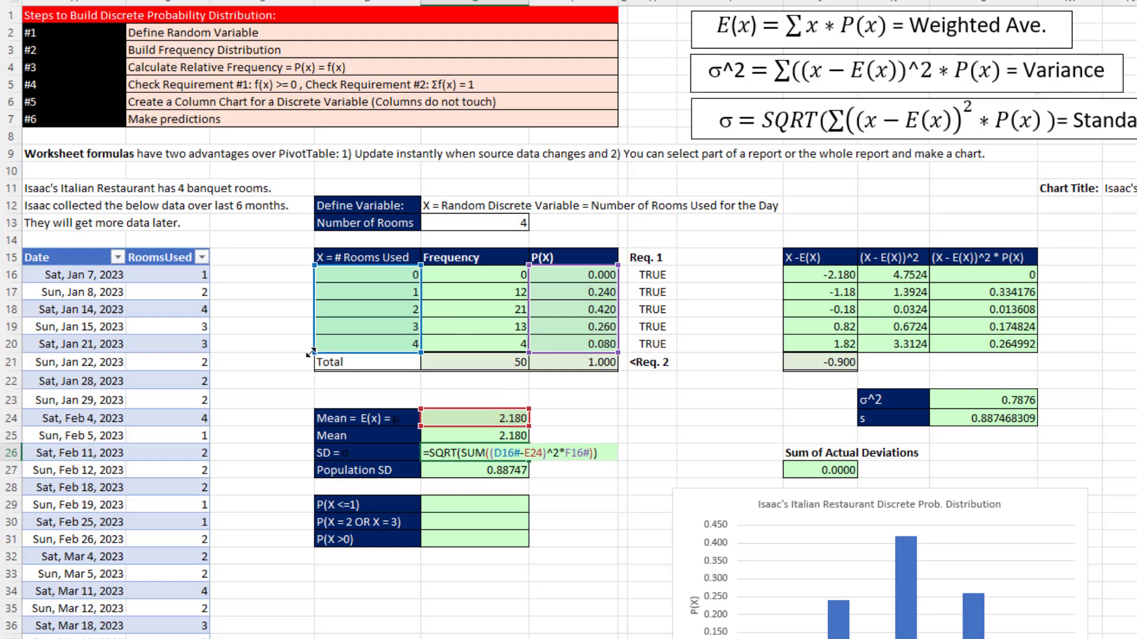
{"action": "key", "text": "ctrl+Return"}
{"action": "double_click", "coordinate": [452, 437]}
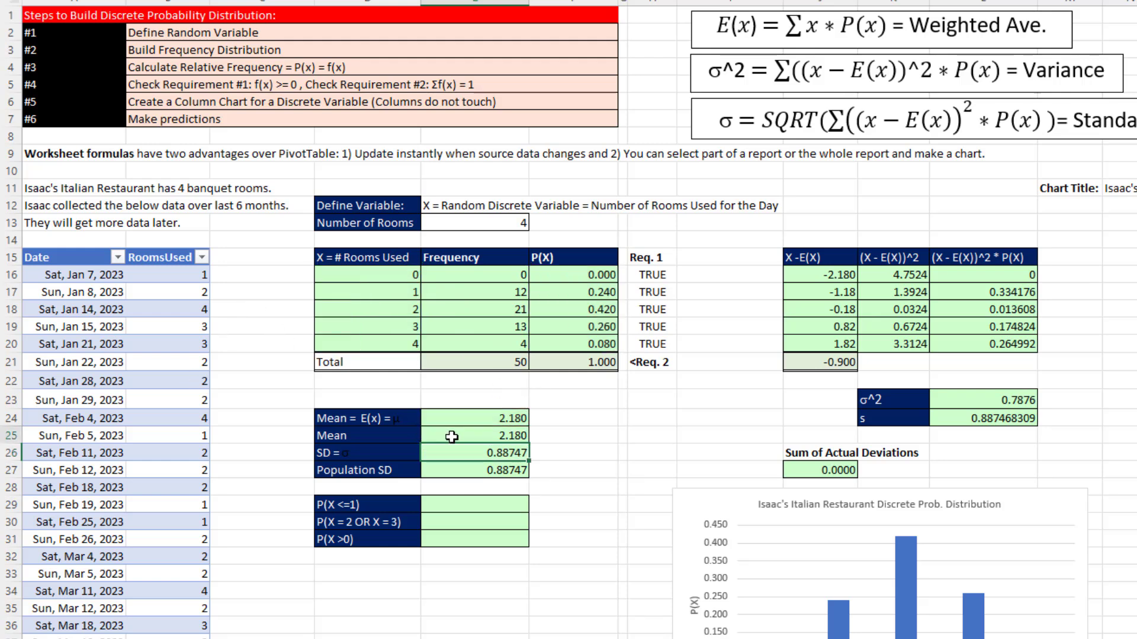
{"action": "key", "text": "ctrl+Return"}
{"action": "double_click", "coordinate": [459, 472]}
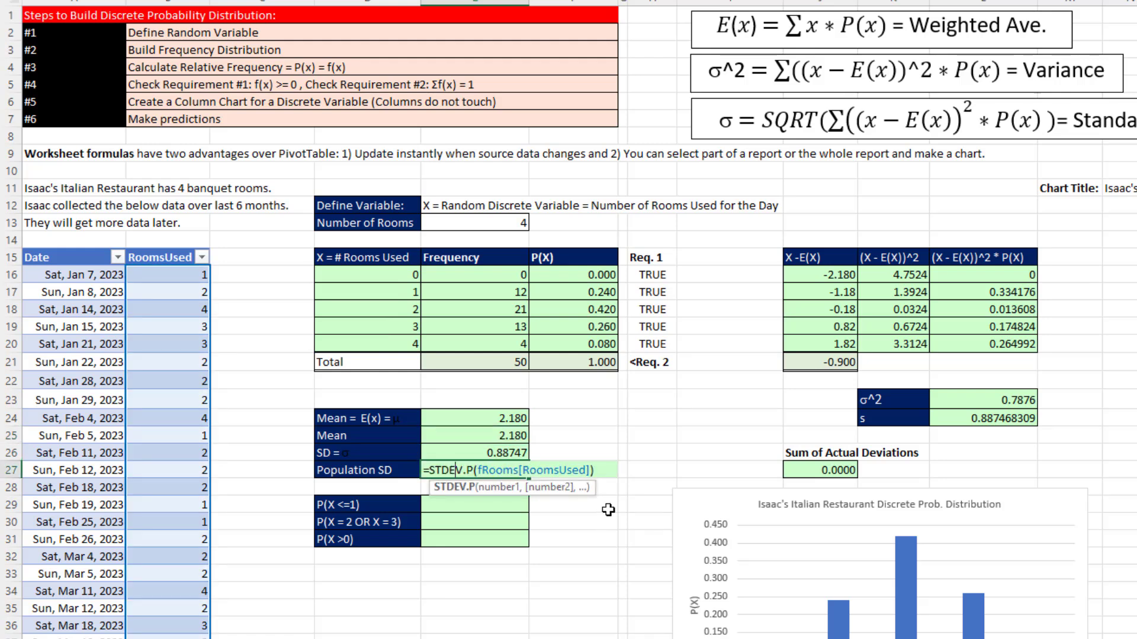
{"action": "key", "text": "ctrl+Return"}
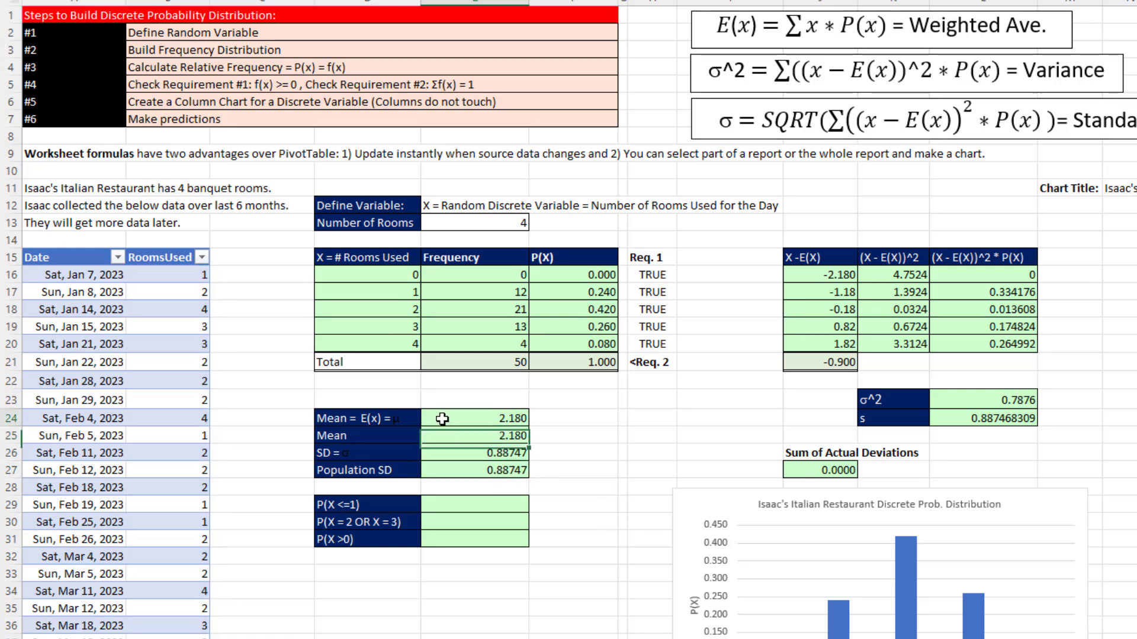
{"action": "left_click", "coordinate": [443, 419]}
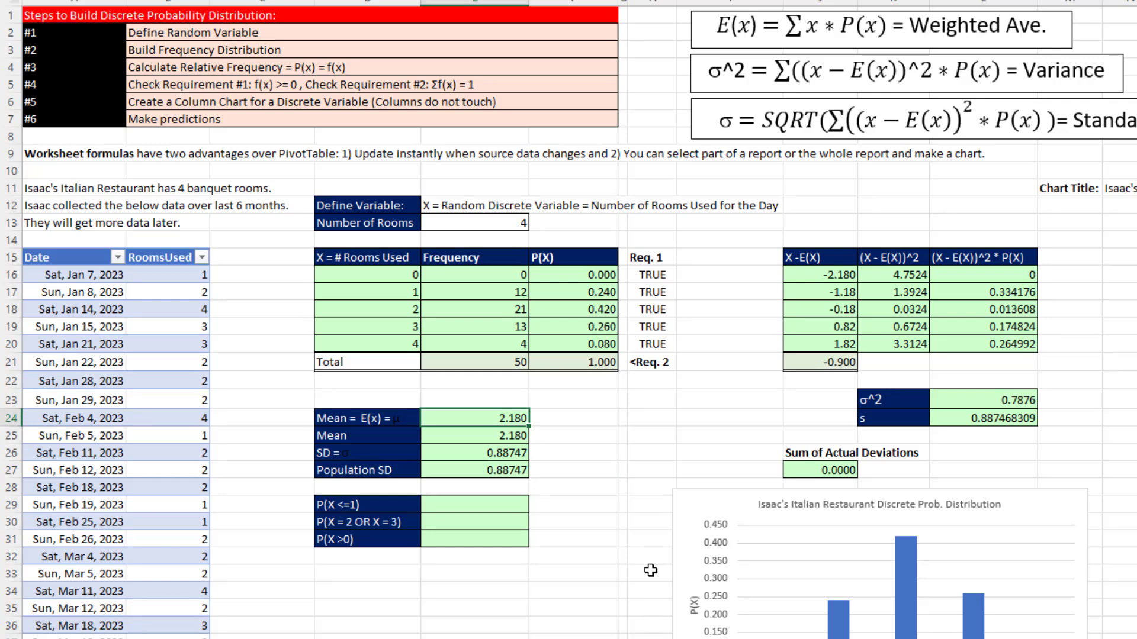
{"action": "left_click", "coordinate": [501, 474]}
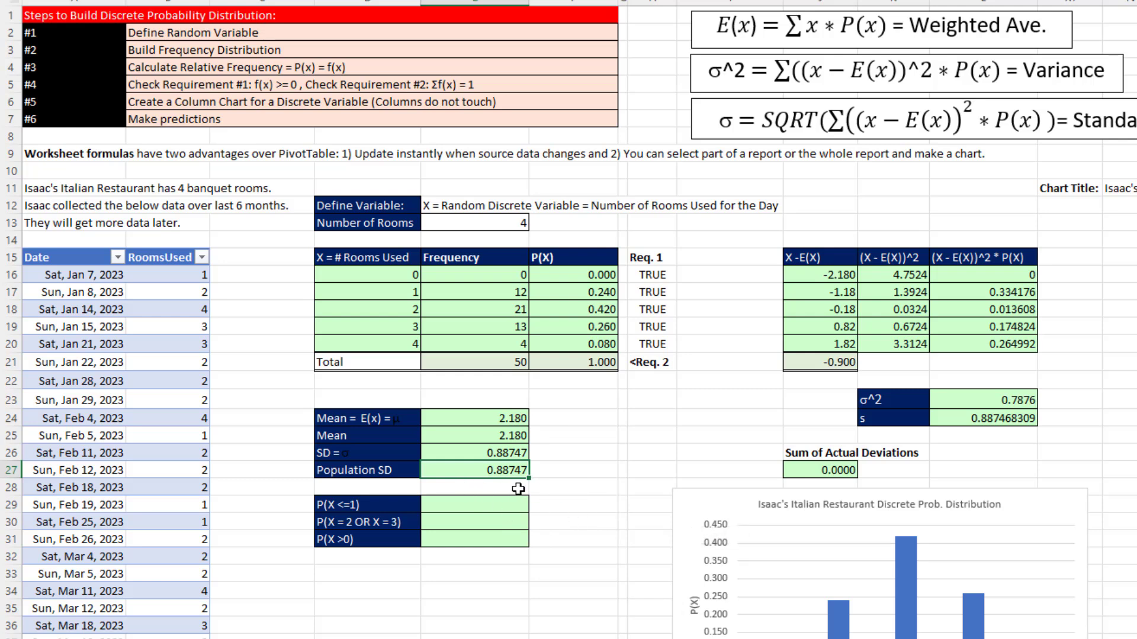
{"action": "left_click", "coordinate": [489, 418]}
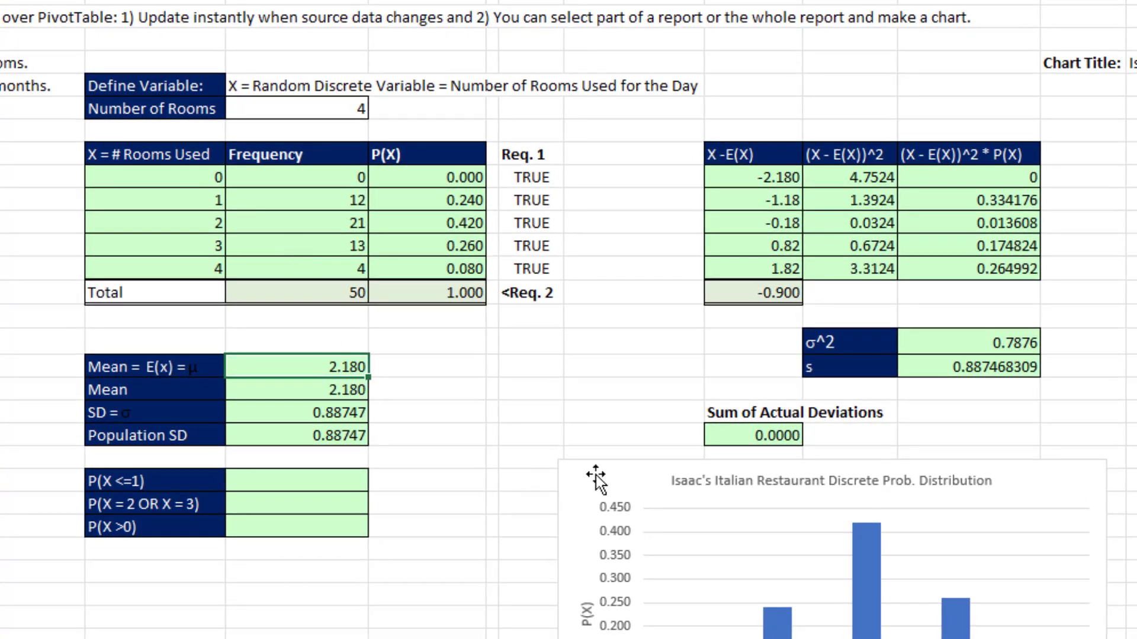
- Move the chart up to start around row 22, beside the mean, standard deviation and probability cells
{"action": "left_click_drag", "start_coordinate": [589, 474], "coordinate": [571, 304]}
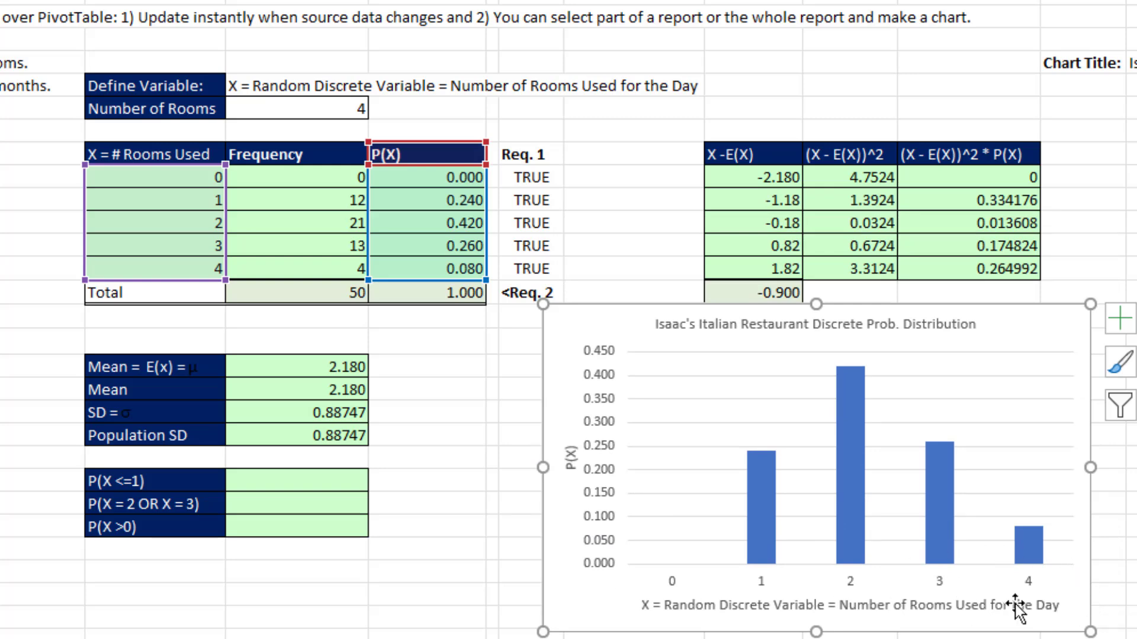
- Calculate P(X <=1) in cell E29 by summing the P(X) values F16:F17 for zero and one rooms used
{"action": "left_click", "coordinate": [330, 484]}
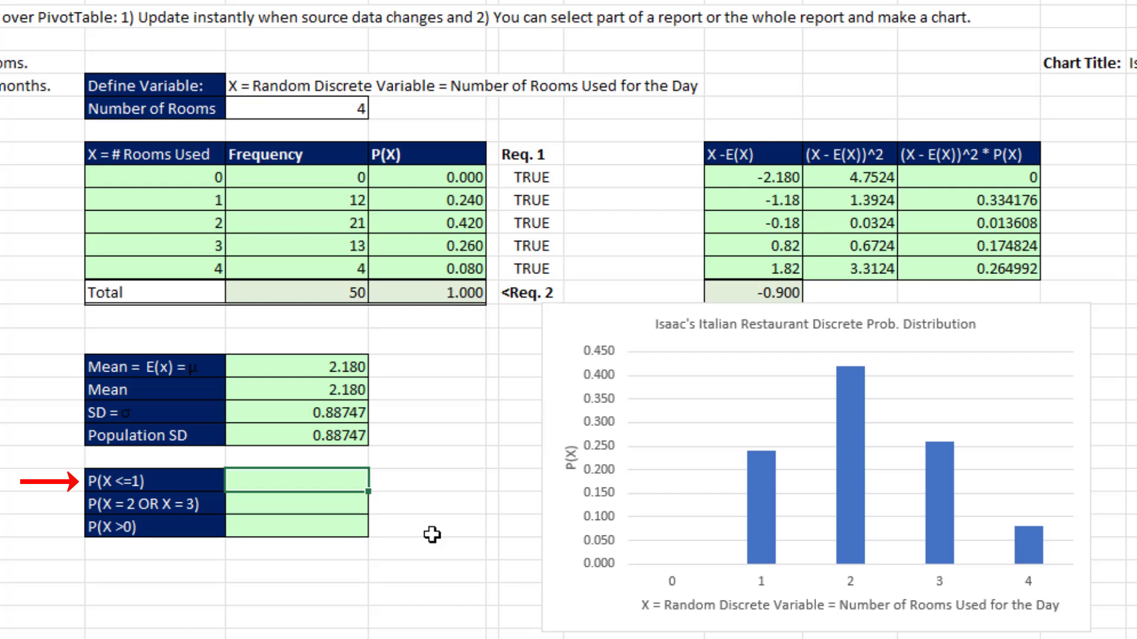
{"action": "key", "text": "alt+equal"}
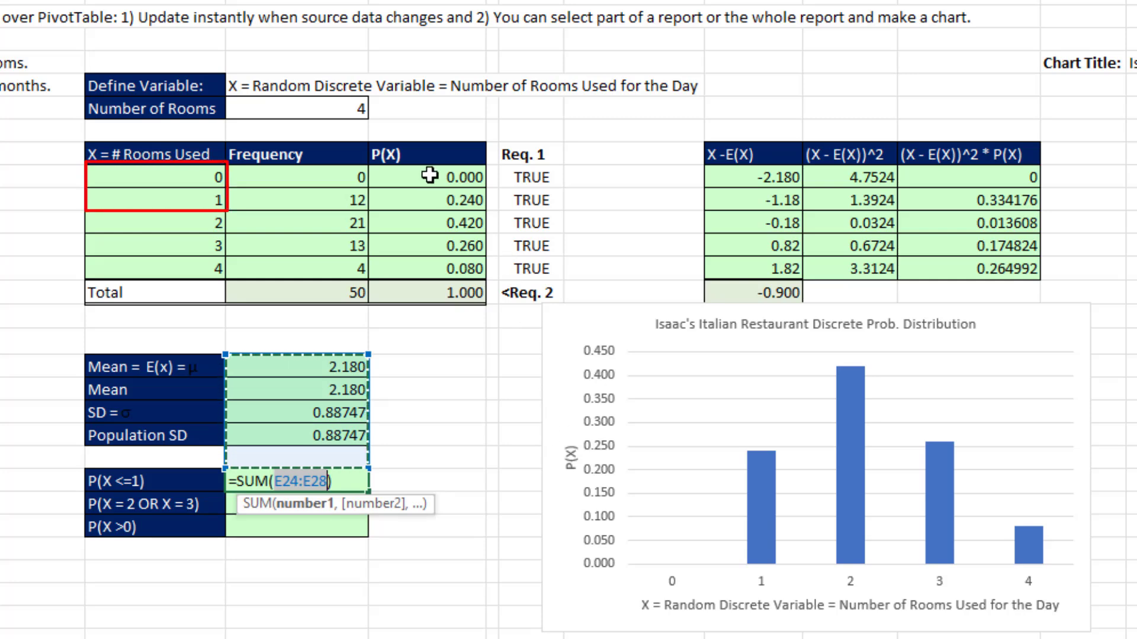
{"action": "left_click_drag", "start_coordinate": [416, 178], "coordinate": [418, 194]}
{"action": "key", "text": "Return"}
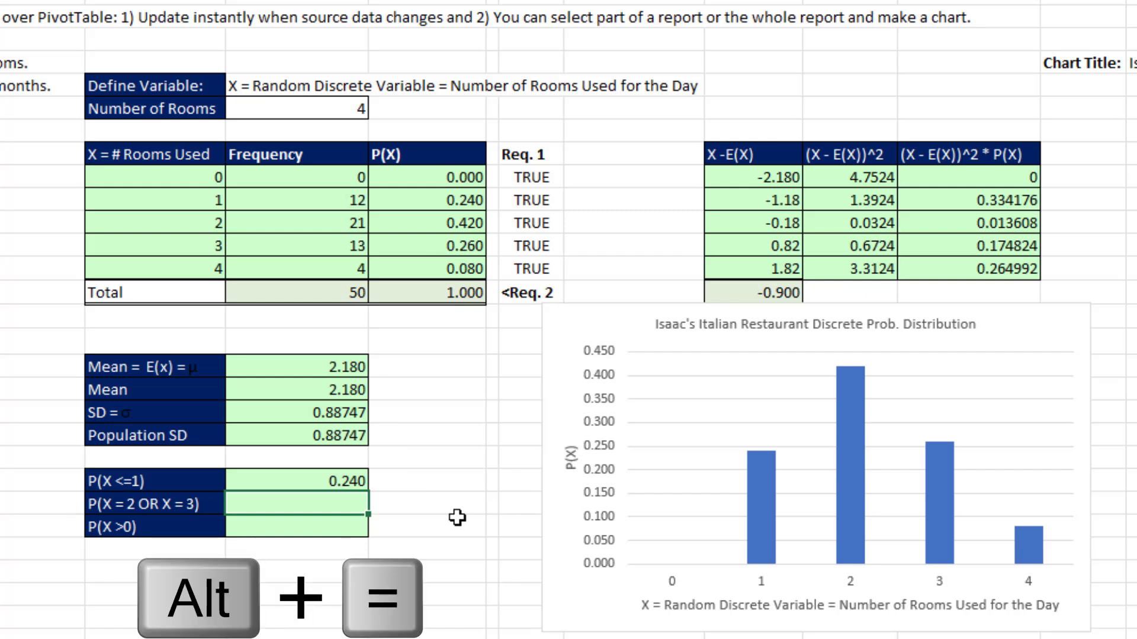
- Calculate P(X = 2 OR X = 3) in cell E30 with =SUM(F18:F19) and P(X >0) in cell E31 with =SUM(F17:F20)
{"action": "key", "text": "alt+equal"}
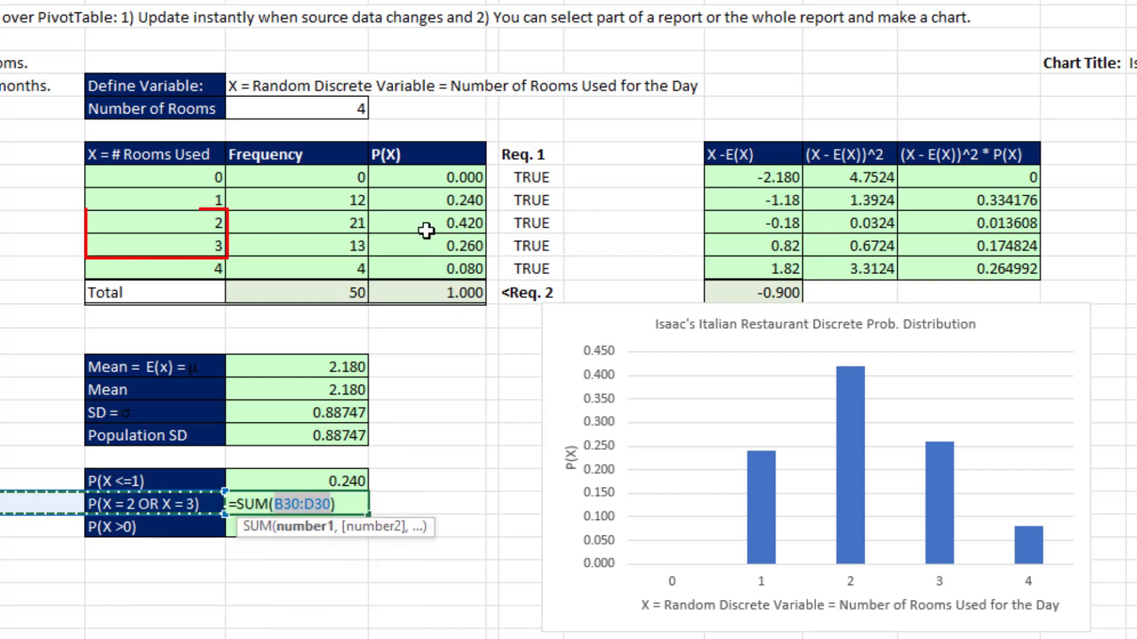
{"action": "left_click_drag", "start_coordinate": [428, 220], "coordinate": [432, 243]}
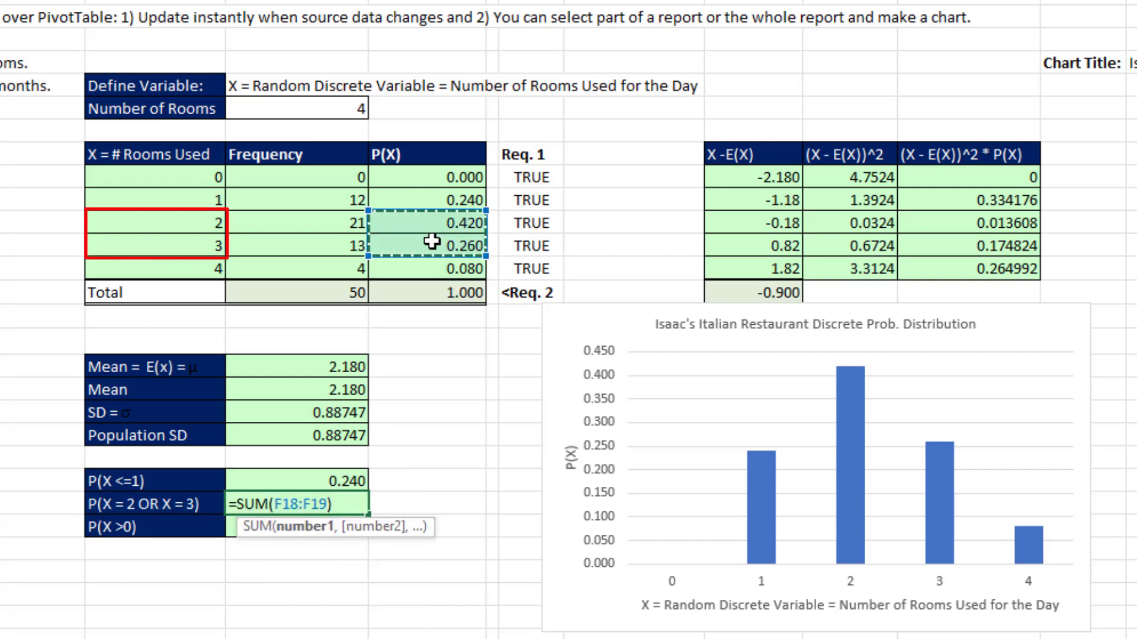
{"action": "key", "text": "Return"}
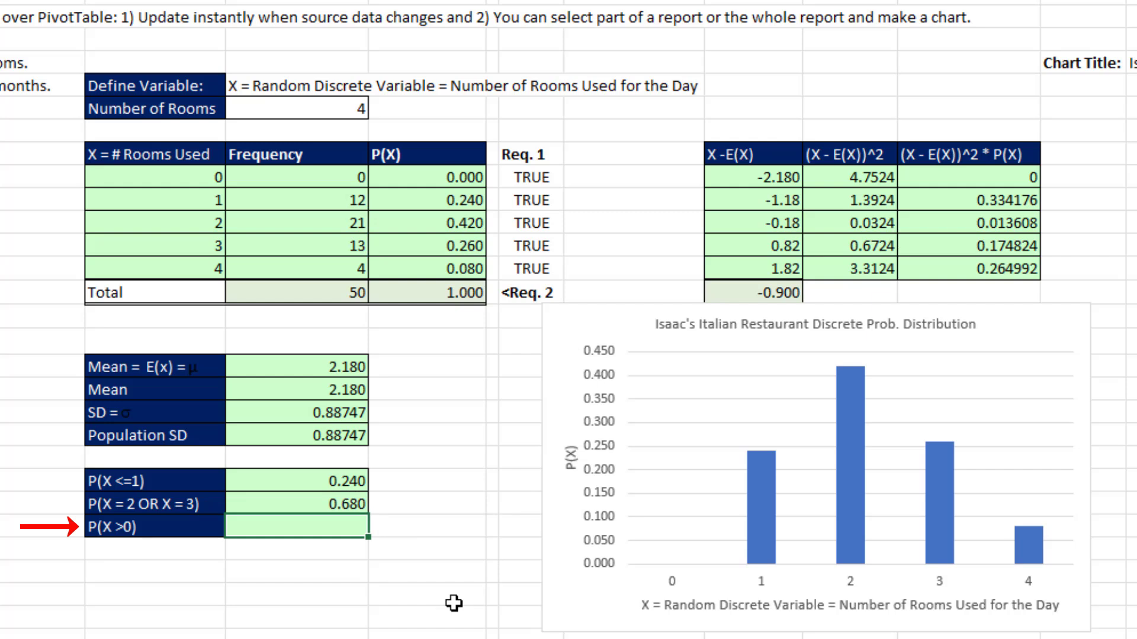
{"action": "key", "text": "alt+equal"}
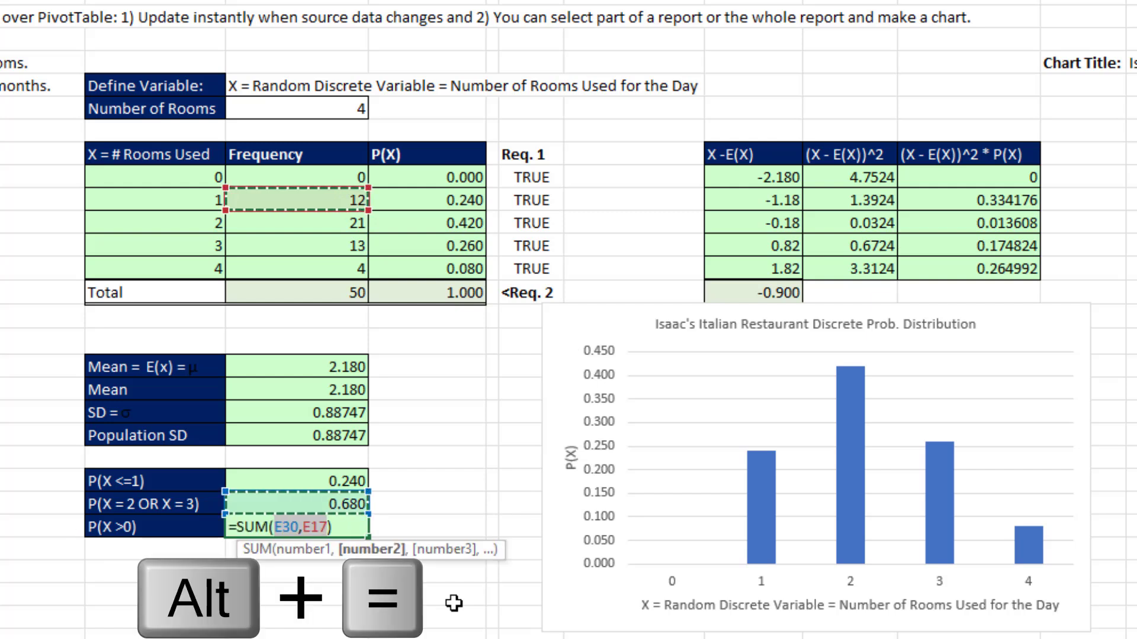
{"action": "left_click_drag", "start_coordinate": [444, 200], "coordinate": [444, 266]}
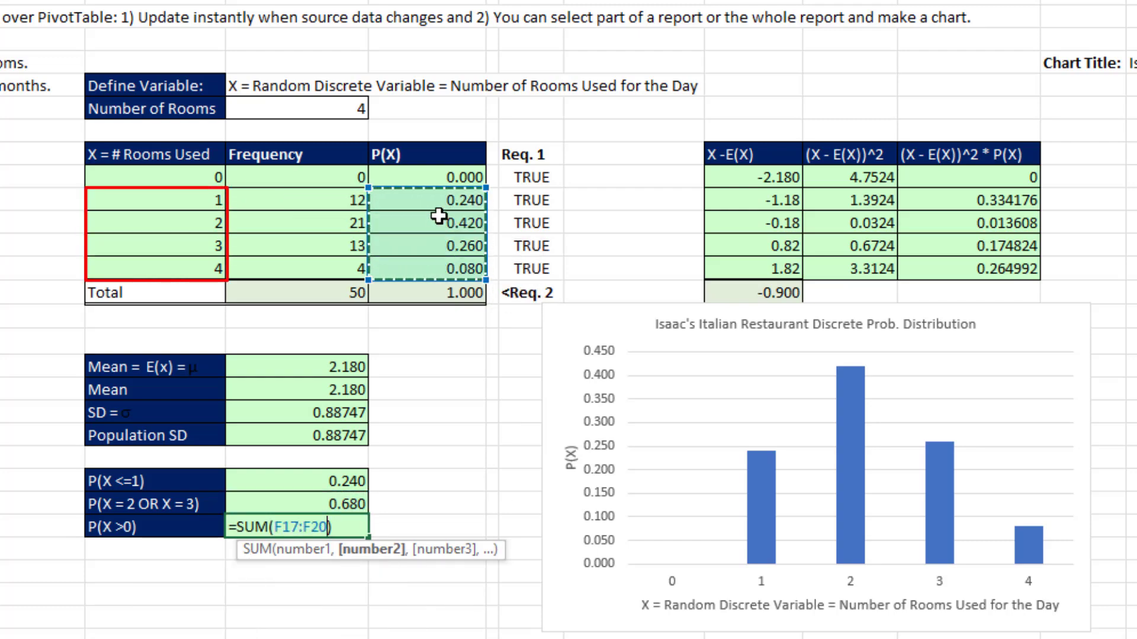
{"action": "key", "text": "Return"}
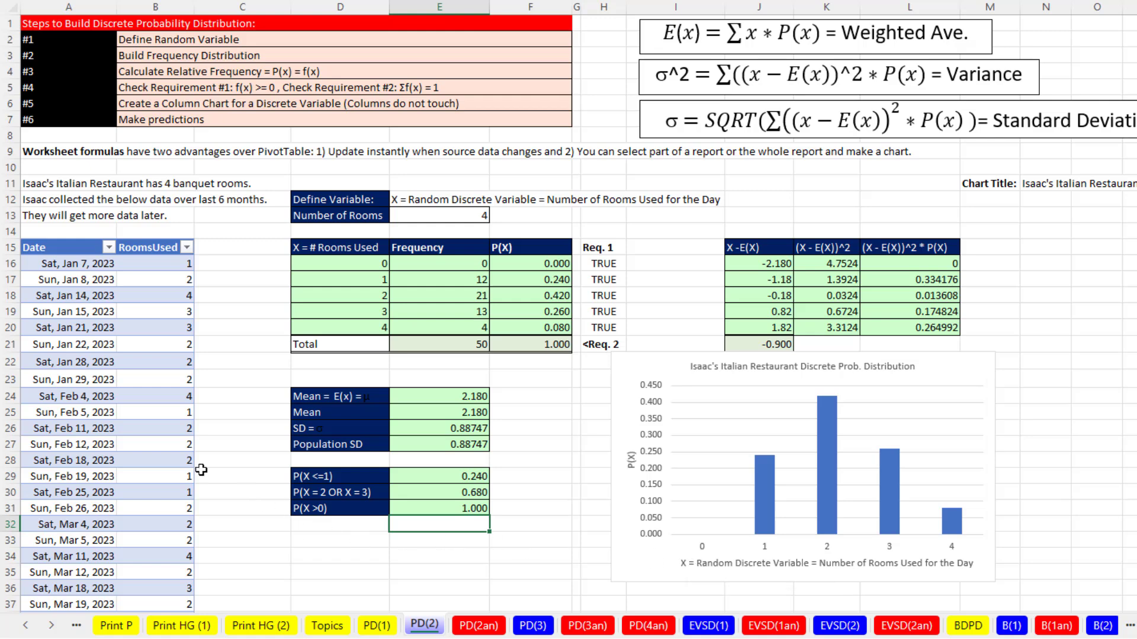
- Append the New Data records in D77:E126 to the rooms table by copying them to cell A66, directly below its last record
{"action": "left_click", "coordinate": [153, 428]}
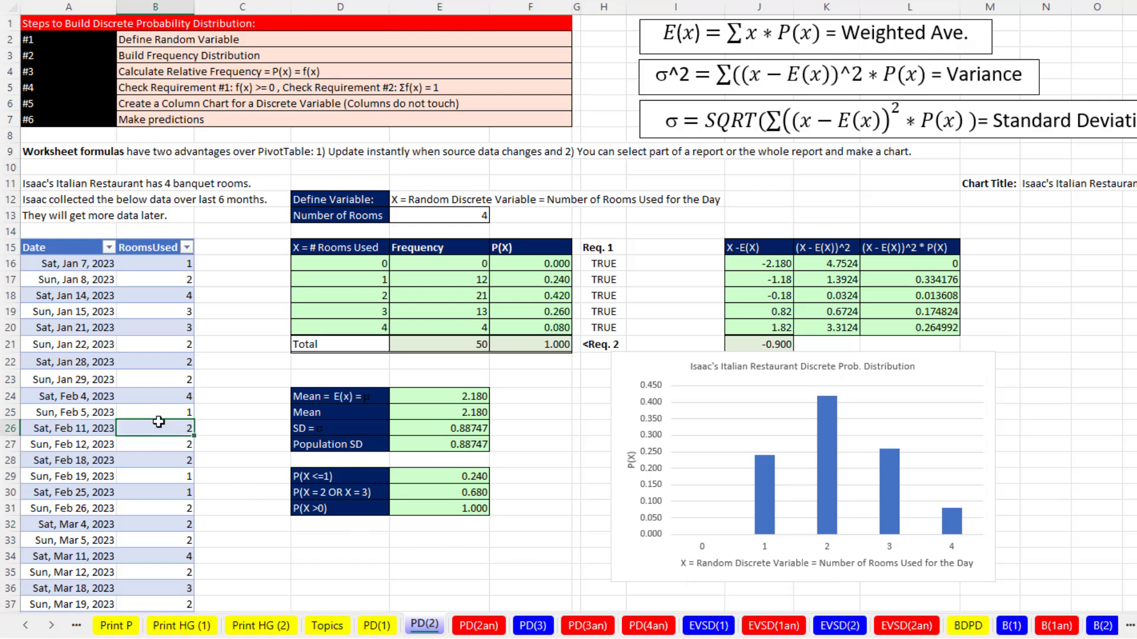
{"action": "key", "text": "ctrl+Down"}
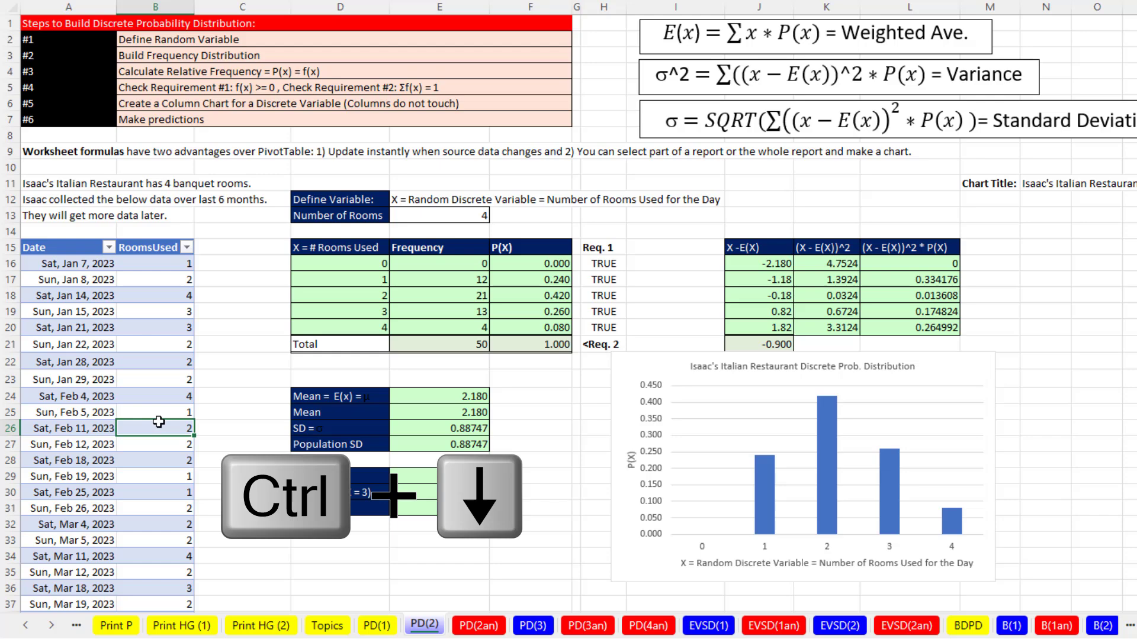
{"action": "scroll", "coordinate": [297, 439], "scroll_direction": "down", "scroll_amount": 3}
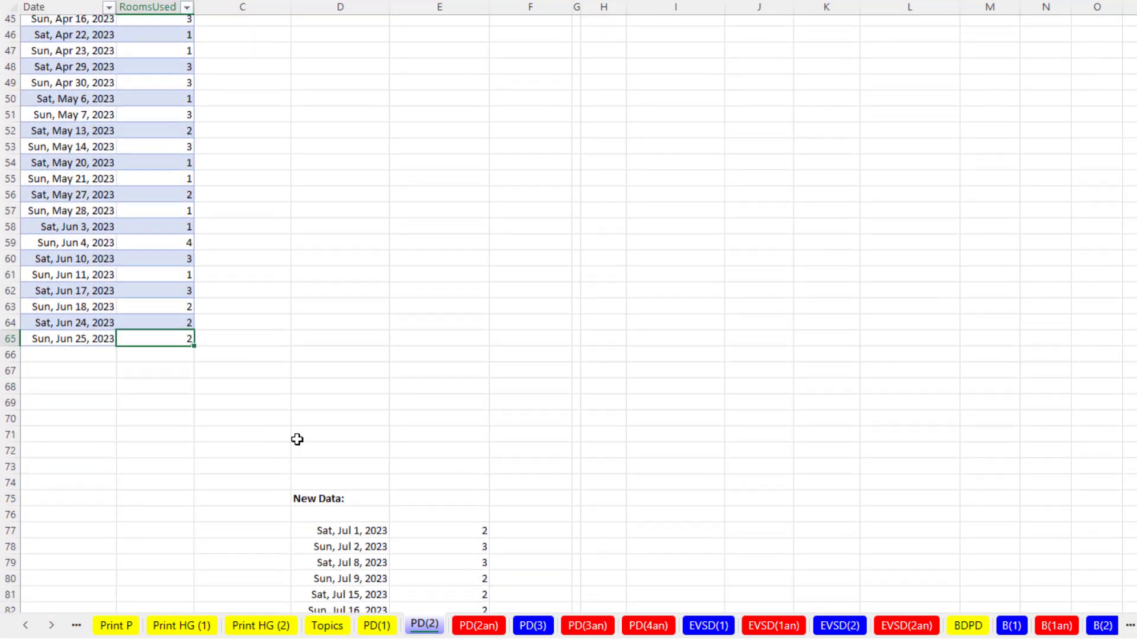
{"action": "scroll", "coordinate": [297, 439], "scroll_direction": "down", "scroll_amount": 3}
{"action": "left_click", "coordinate": [332, 408]}
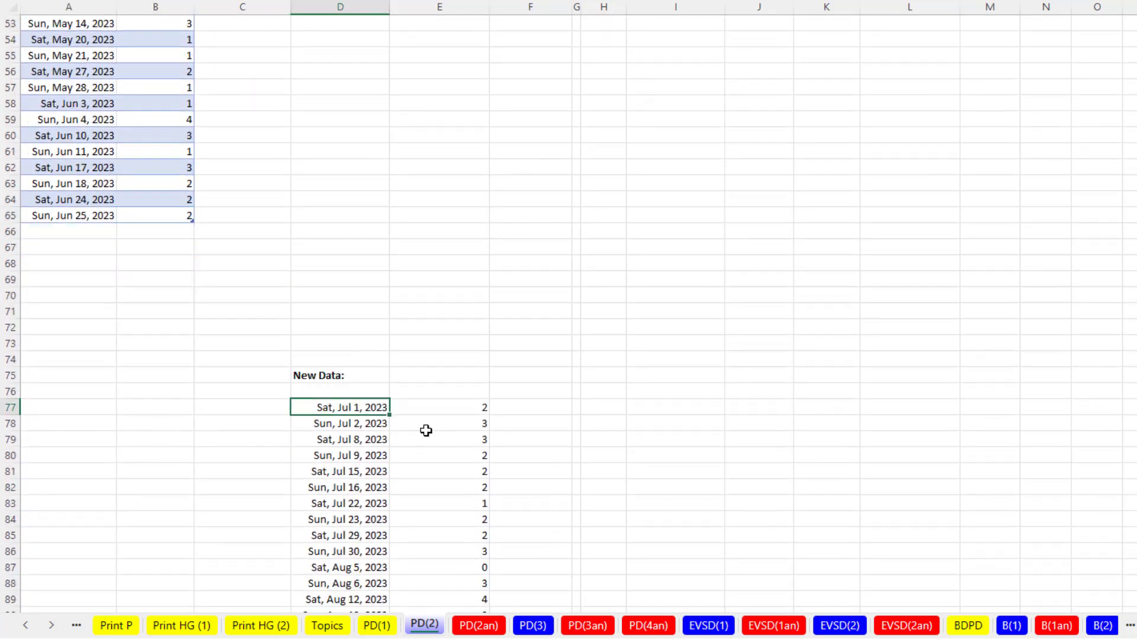
{"action": "scroll", "coordinate": [426, 430], "scroll_direction": "down", "scroll_amount": 14}
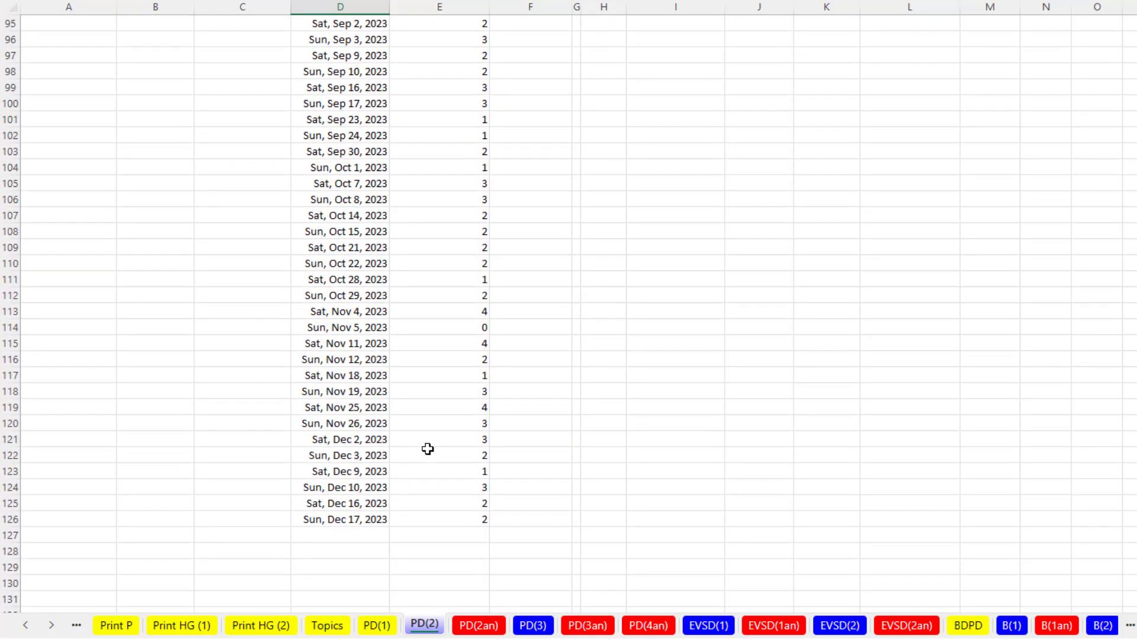
{"action": "scroll", "coordinate": [427, 450], "scroll_direction": "up", "scroll_amount": 15}
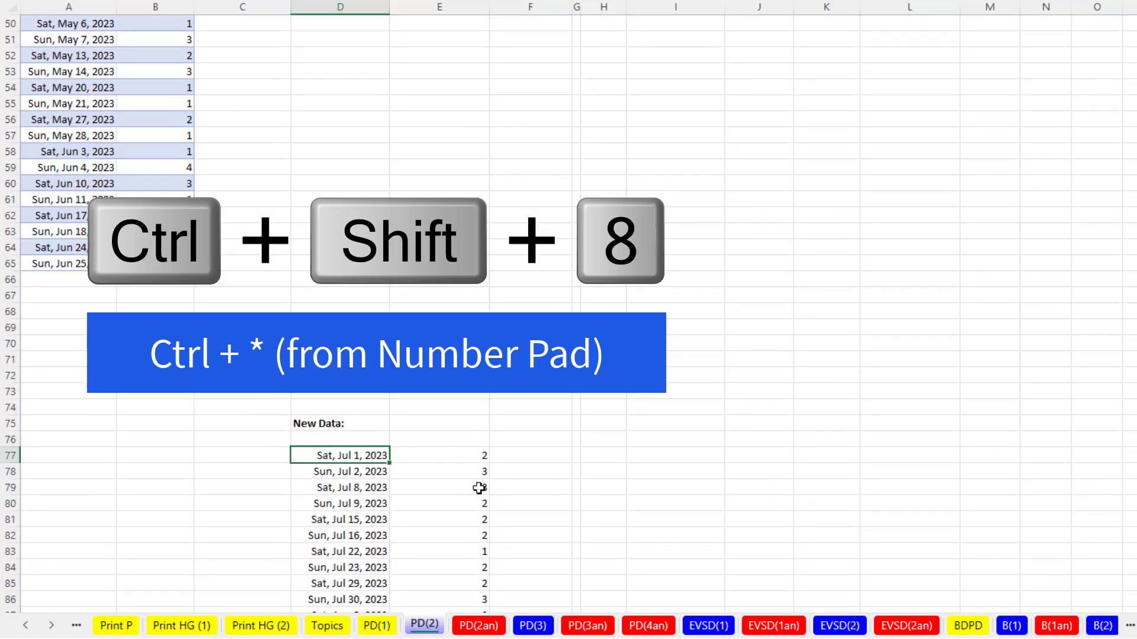
{"action": "key", "text": "ctrl+shift+8"}
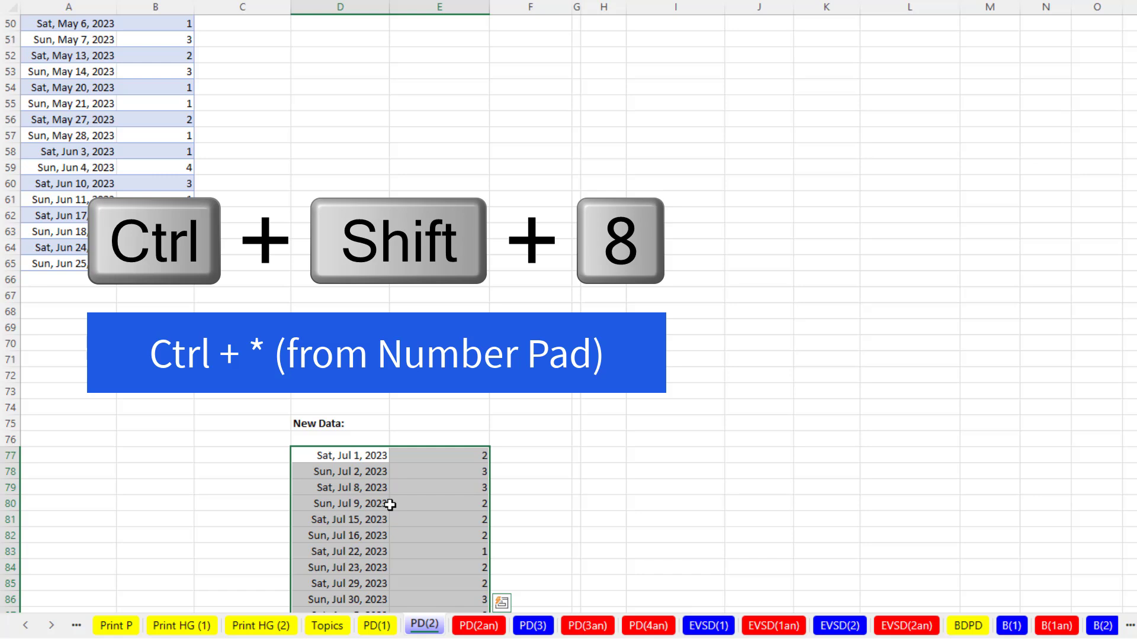
{"action": "key", "text": "ctrl+c"}
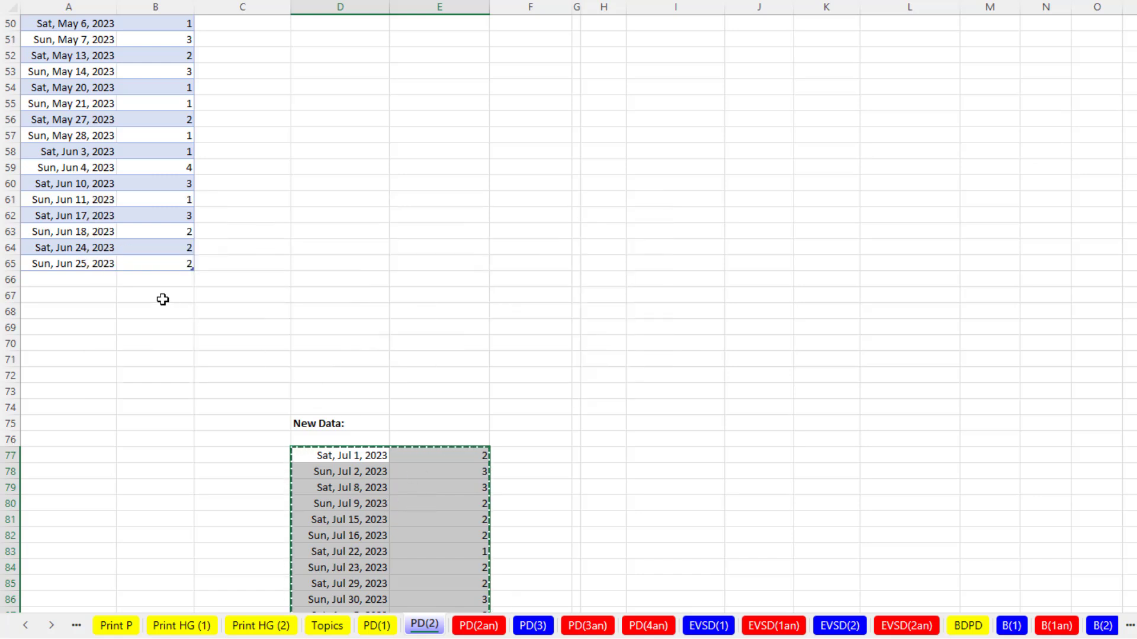
{"action": "left_click", "coordinate": [98, 294]}
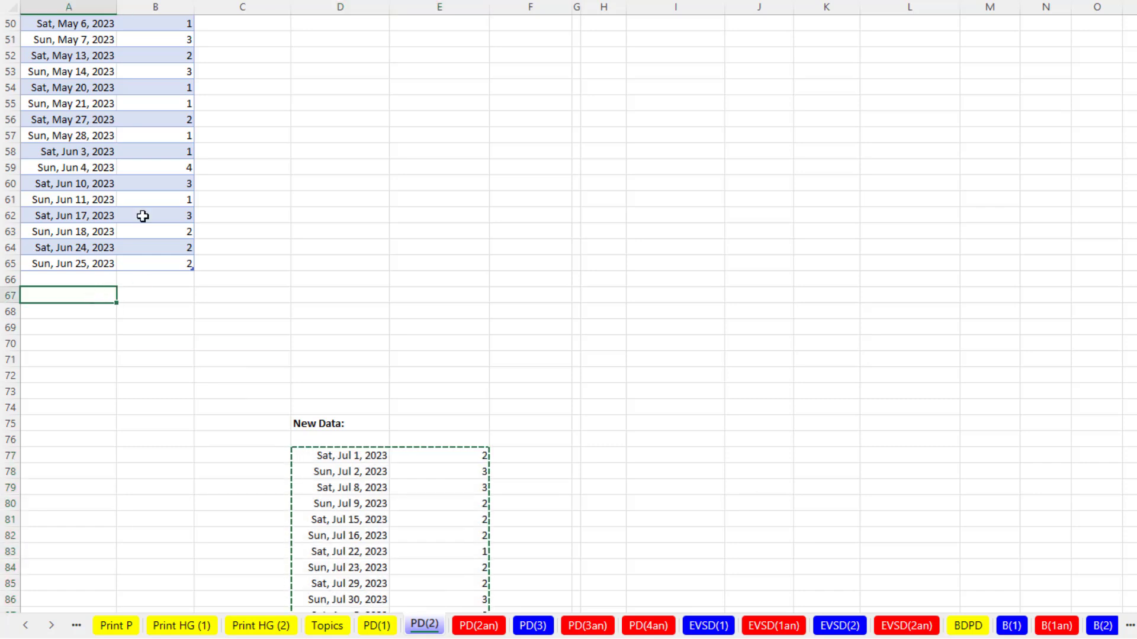
{"action": "left_click", "coordinate": [98, 279]}
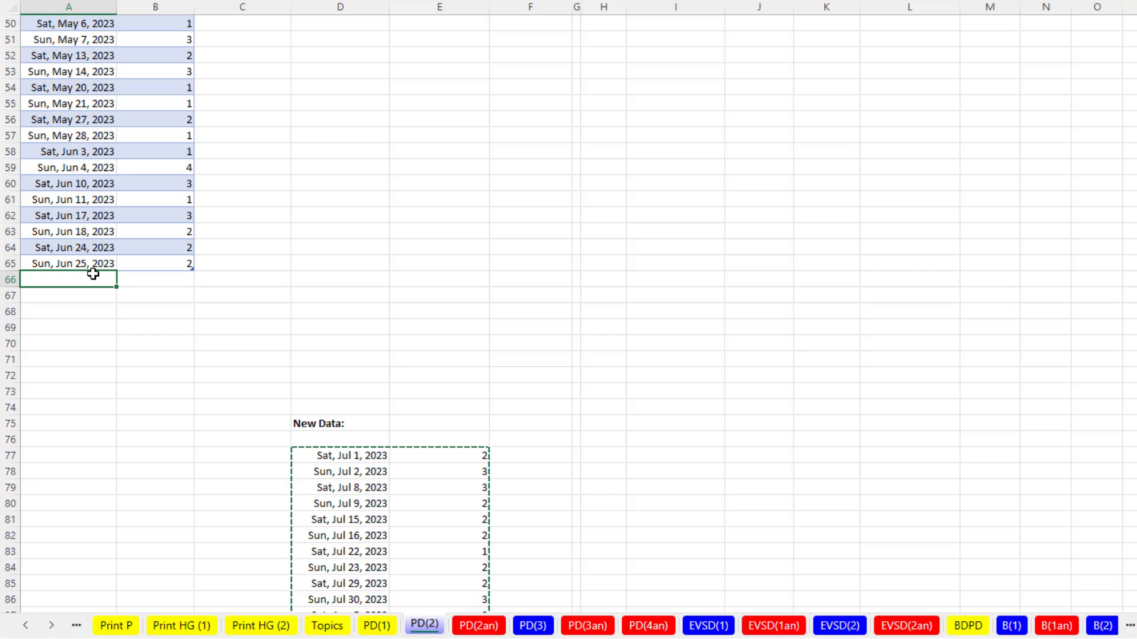
{"action": "key", "text": "ctrl+v"}
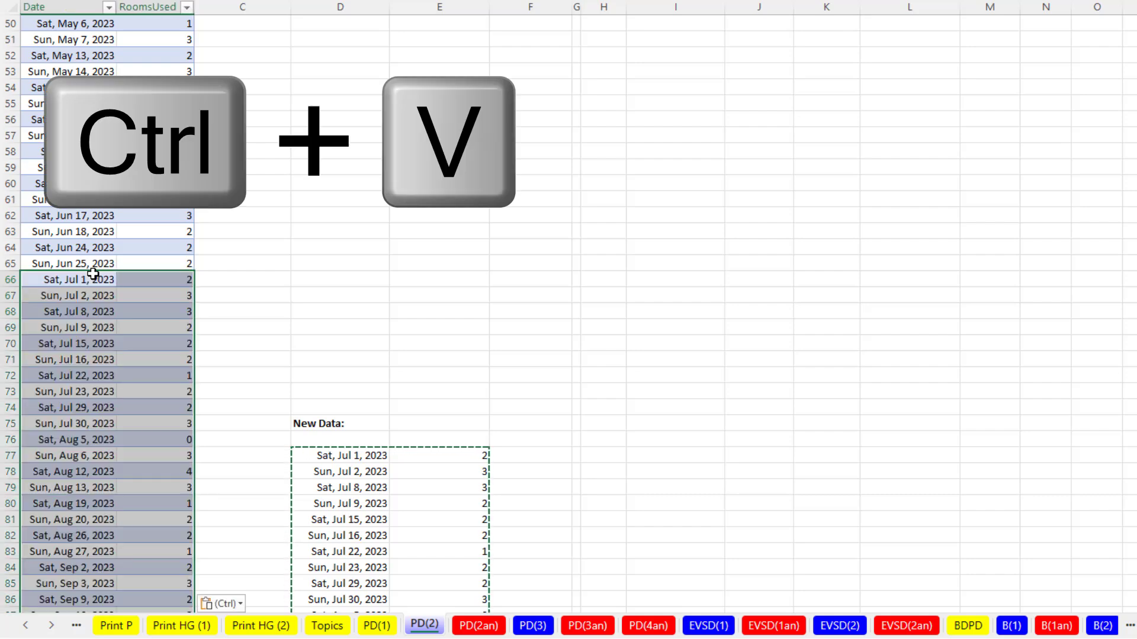
{"action": "key", "text": "ctrl+Home"}
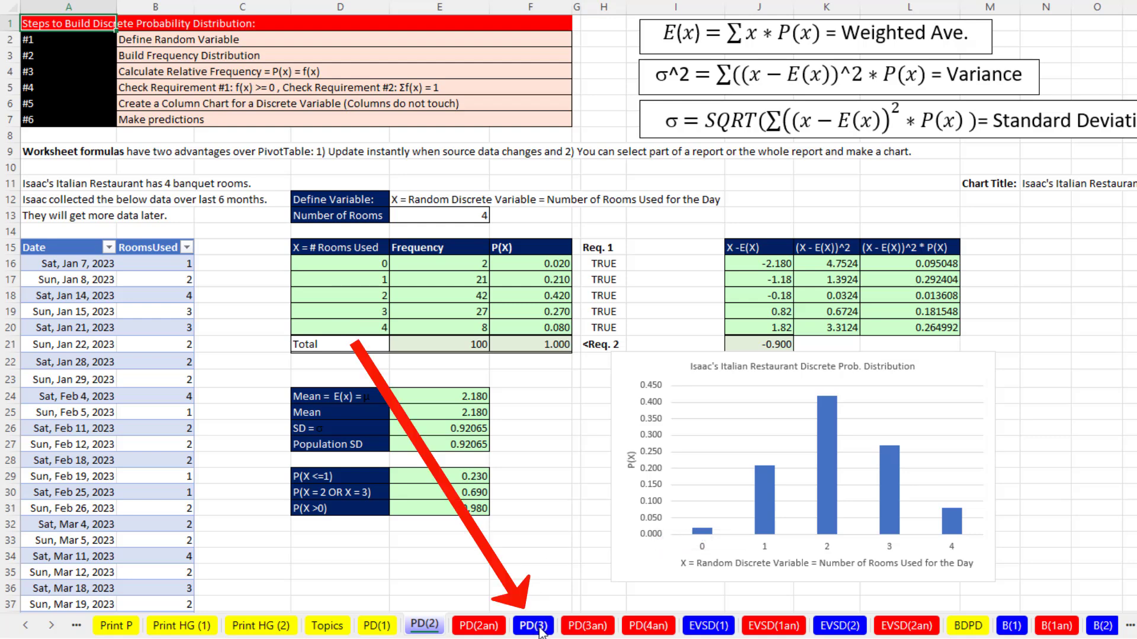
- Open the PD(3) sheet and check how far the one-minute arrivals data in column A extends
{"action": "left_click", "coordinate": [536, 625]}
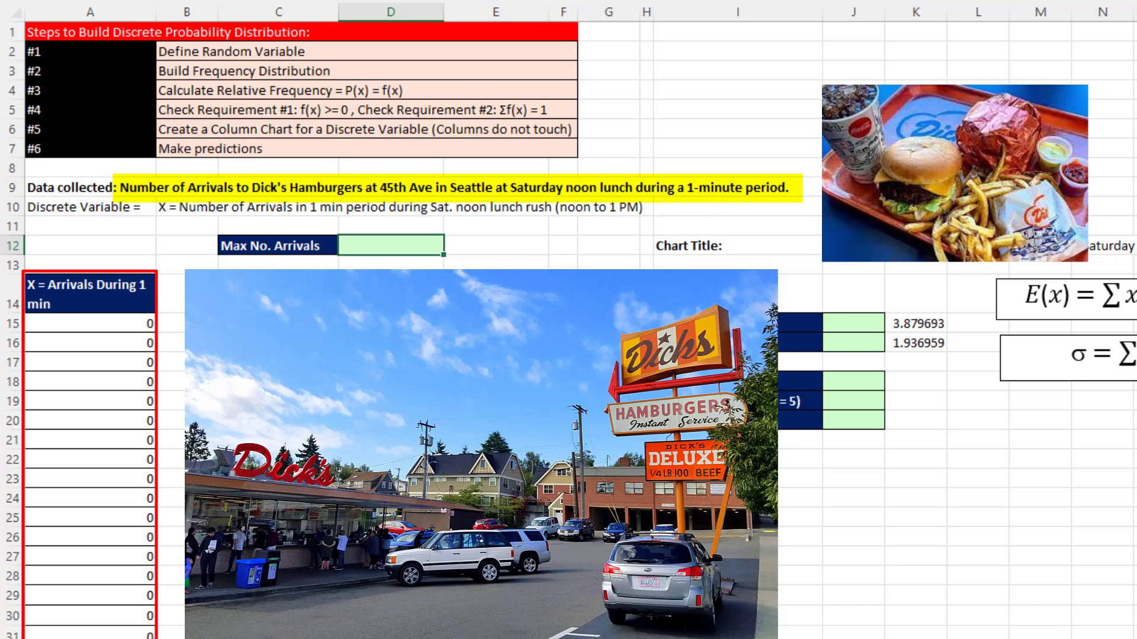
{"action": "left_click", "coordinate": [146, 324]}
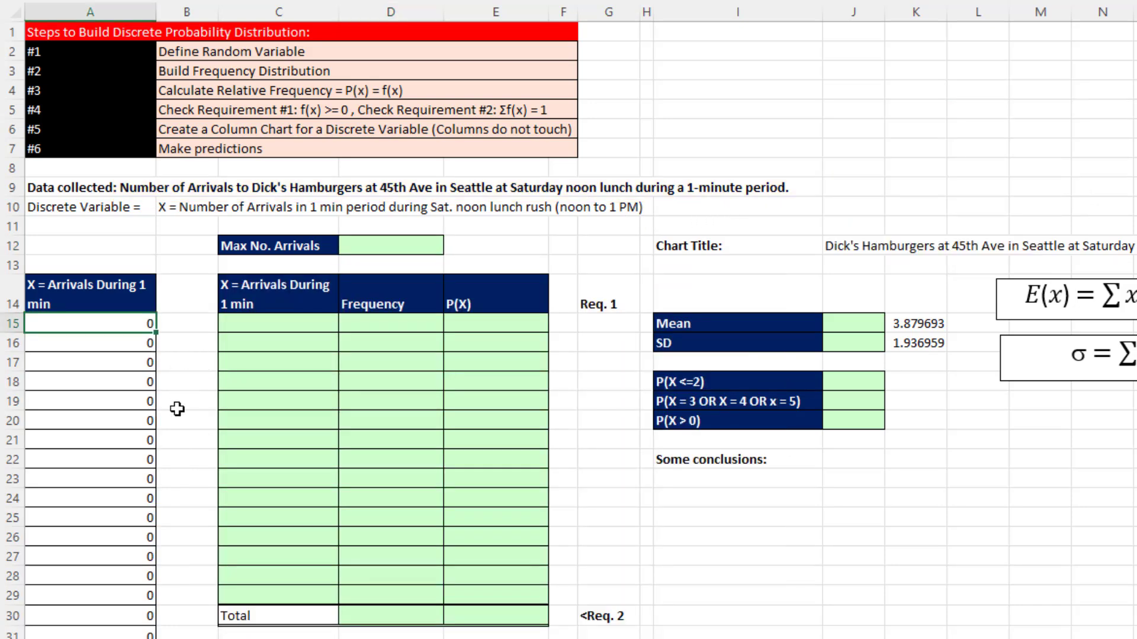
{"action": "key", "text": "ctrl+Down"}
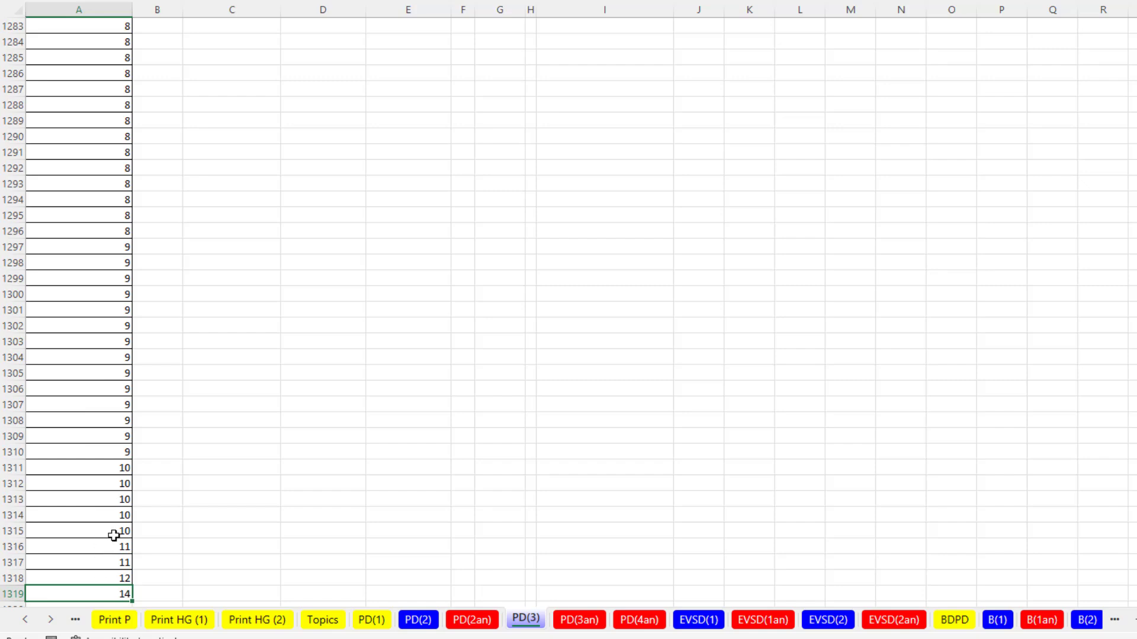
{"action": "key", "text": "ctrl+Up"}
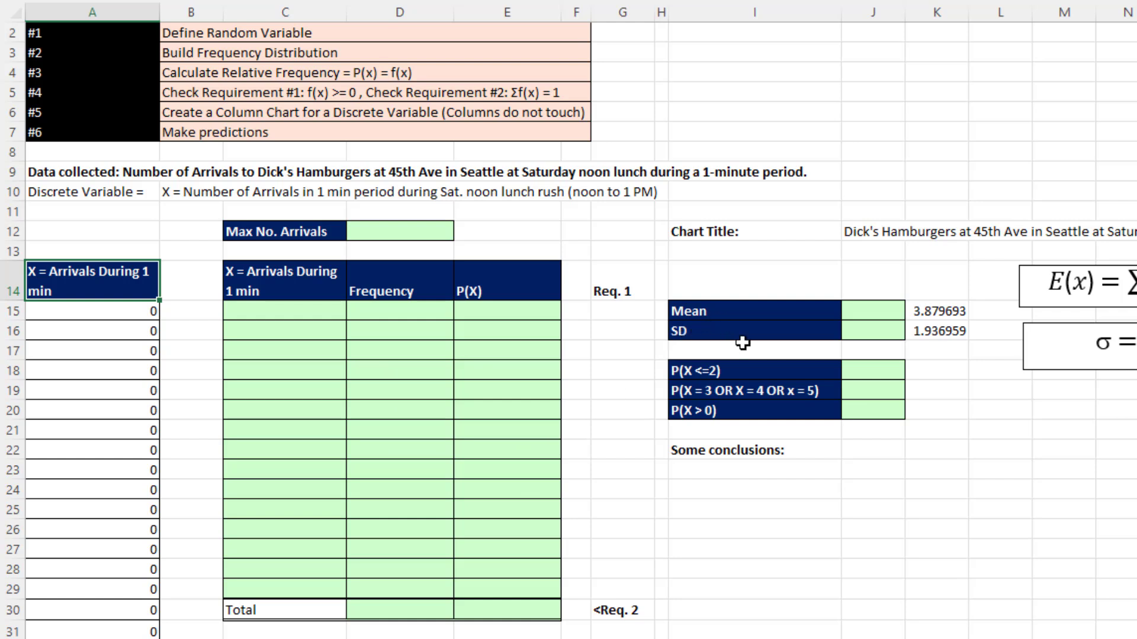
- Calculate Max No. Arrivals in cell D12 as the MAX of the arrivals data A15:A1319
{"action": "left_click", "coordinate": [398, 230]}
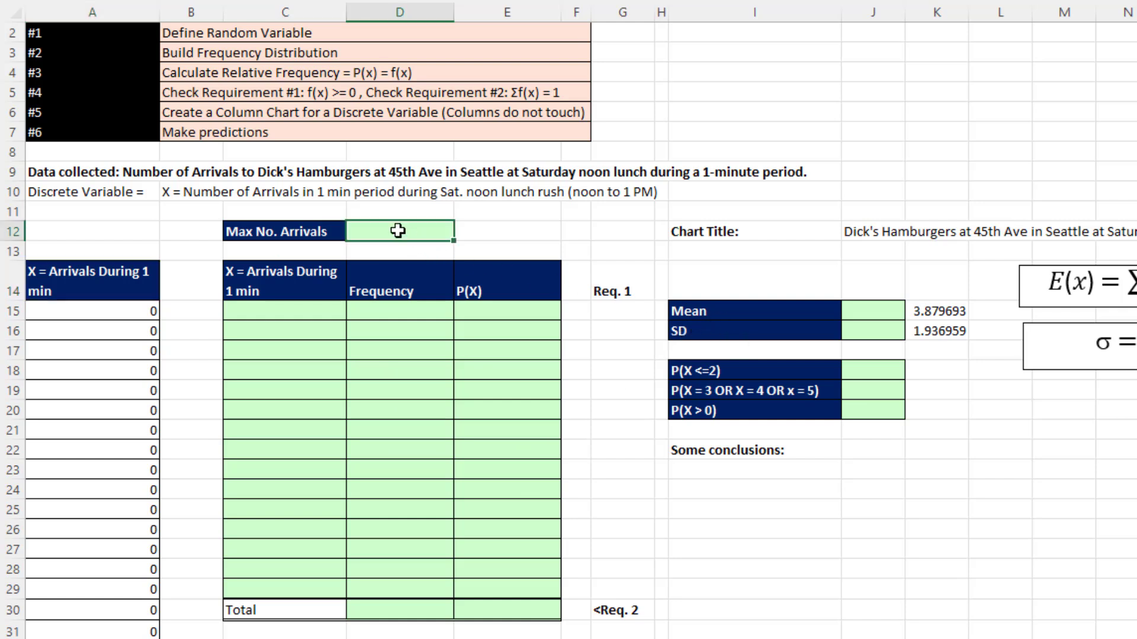
{"action": "type", "text": "=ma"}
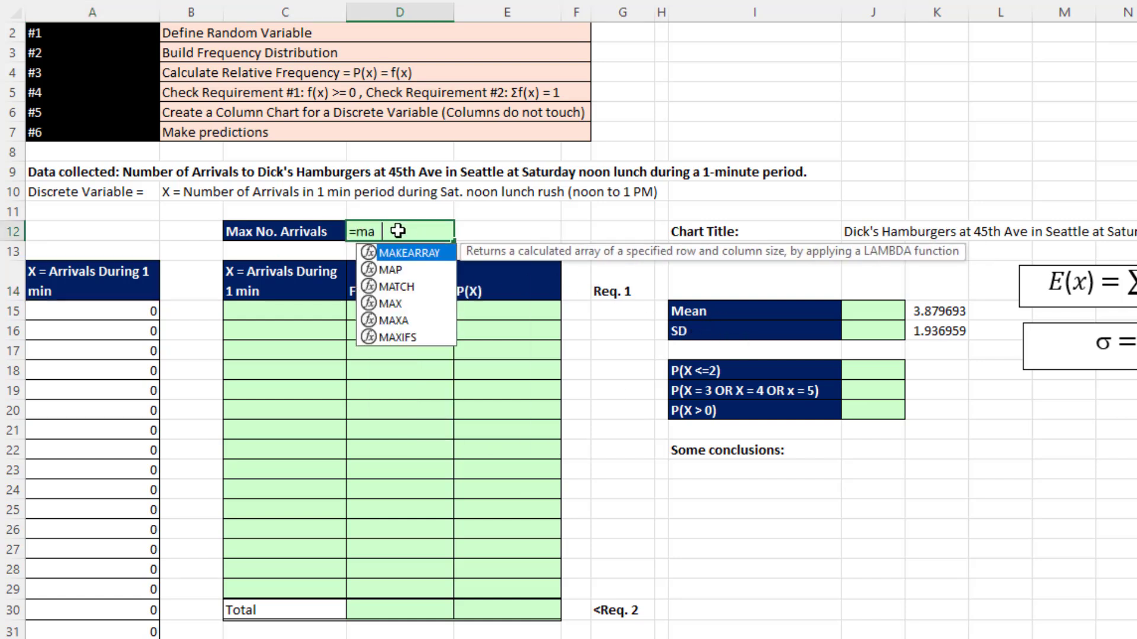
{"action": "type", "text": "x"}
{"action": "key", "text": "Tab"}
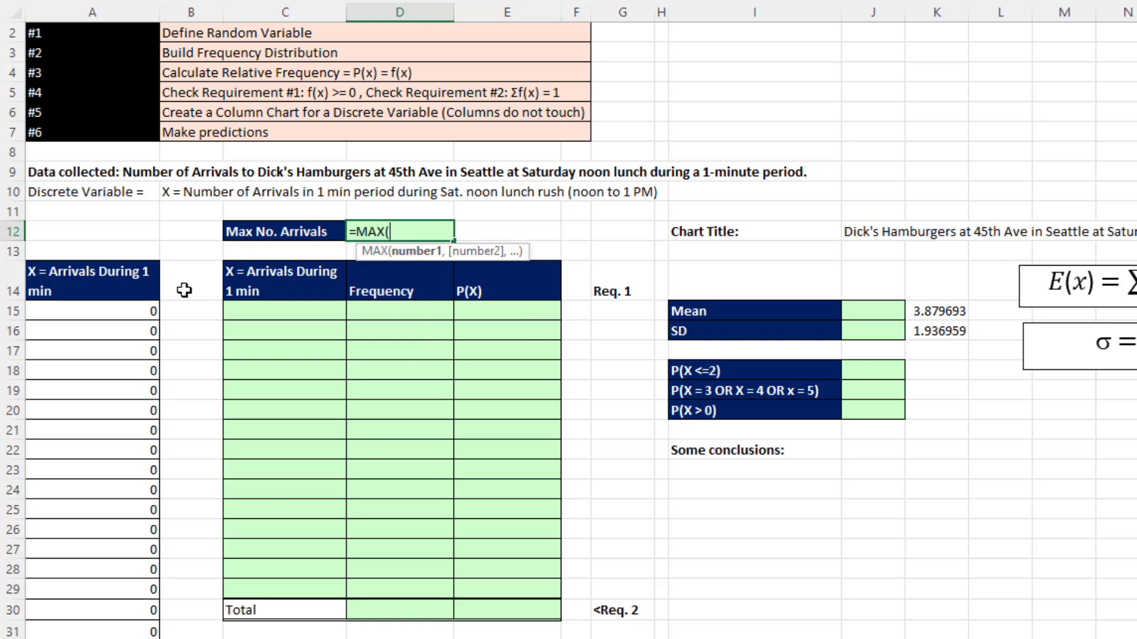
{"action": "left_click", "coordinate": [132, 312]}
{"action": "key", "text": "ctrl+shift+Down"}
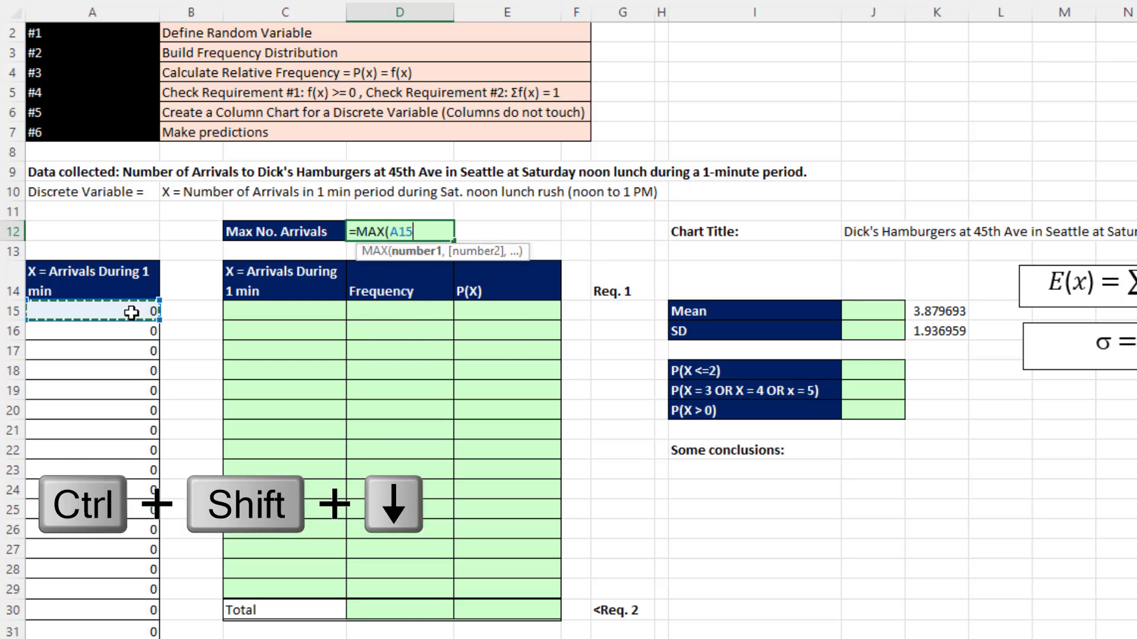
{"action": "key", "text": "ctrl+BackSpace"}
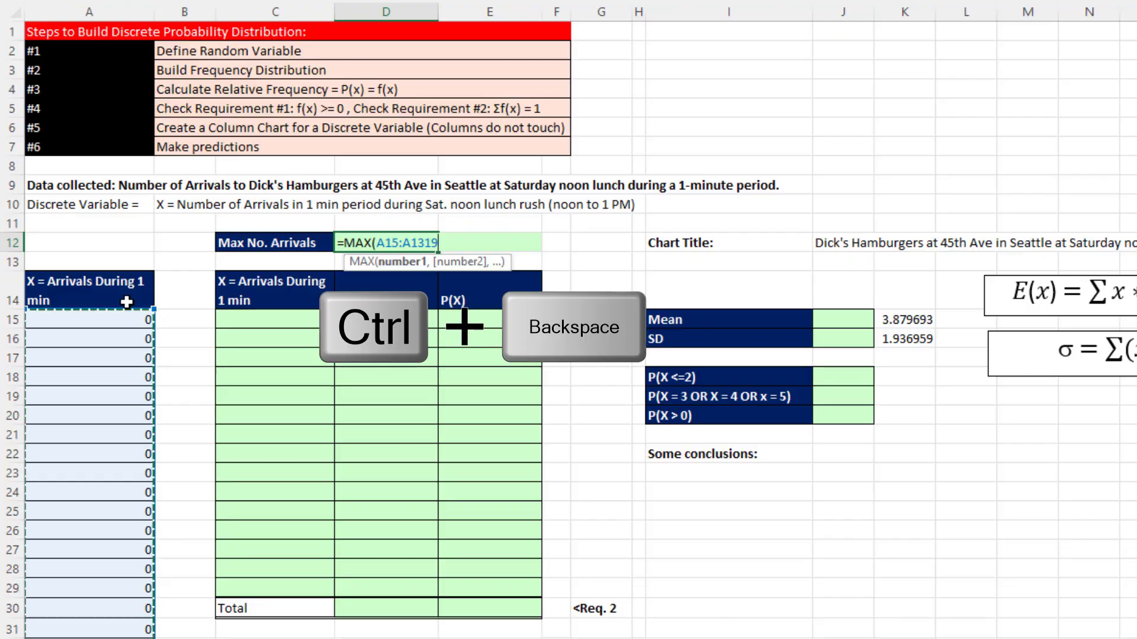
{"action": "key", "text": "Return"}
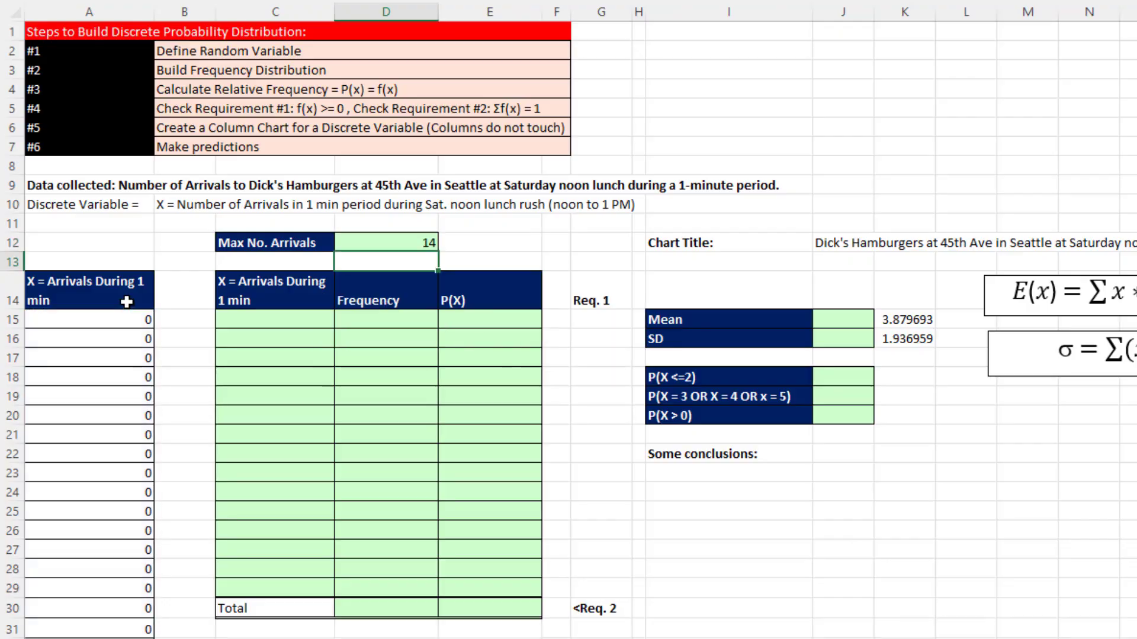
- List the possible X values from zero up to the maximum arrivals with =SEQUENCE(D12+1,,0) in cell C15
{"action": "left_click", "coordinate": [230, 317]}
{"action": "type", "text": "=seq"}
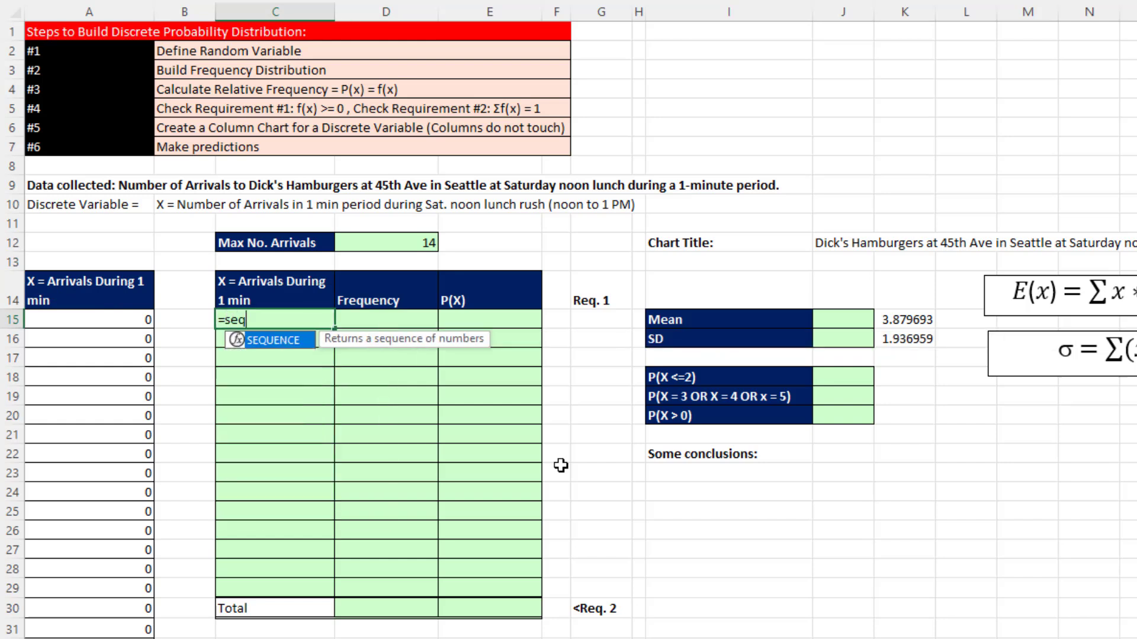
{"action": "key", "text": "Tab"}
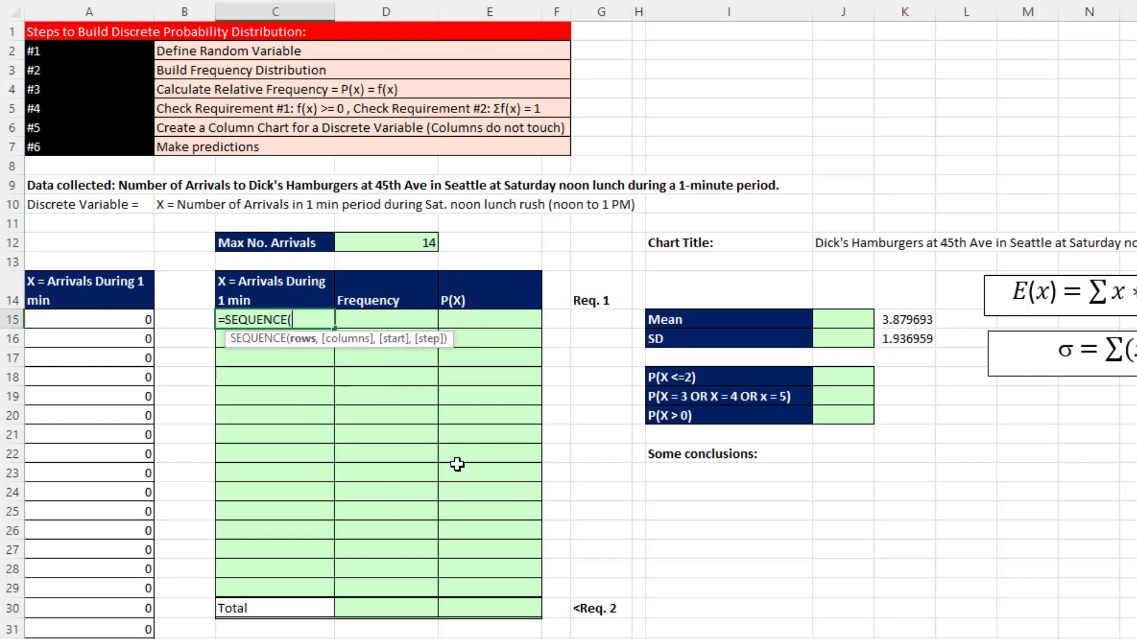
{"action": "left_click", "coordinate": [398, 244]}
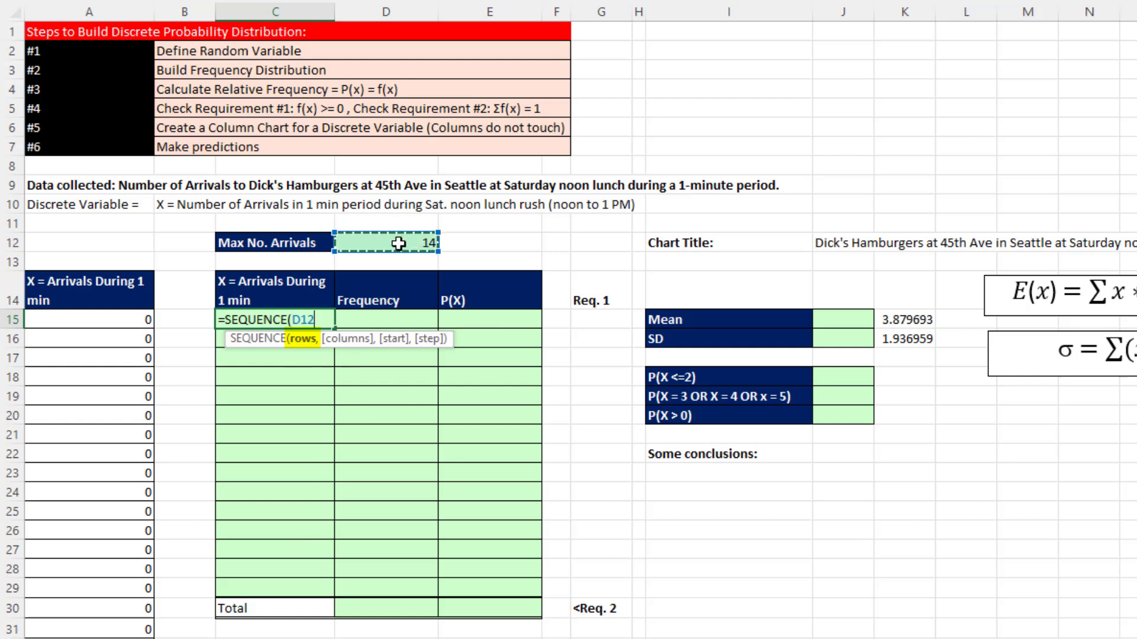
{"action": "type", "text": "+1,,"}
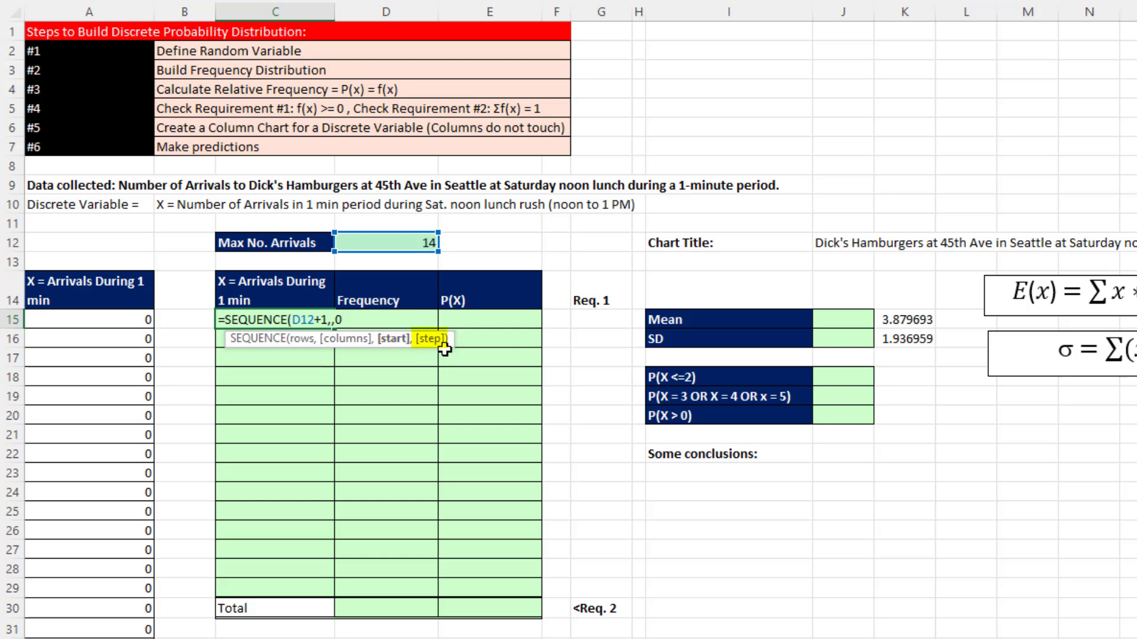
{"action": "type", "text": "0)"}
{"action": "key", "text": "Return"}
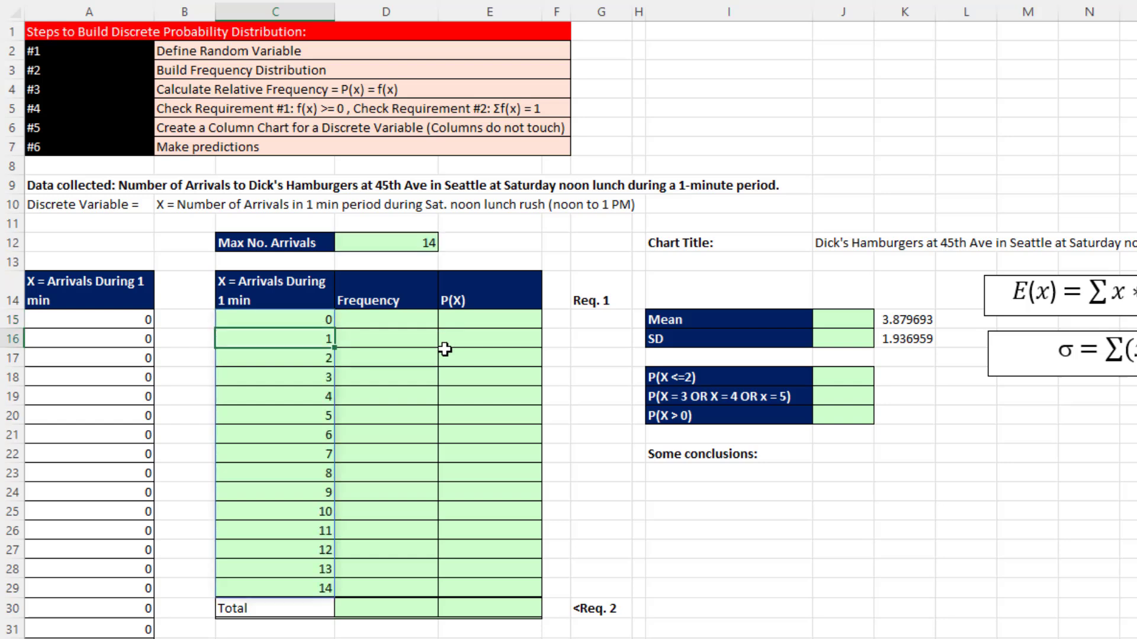
- Count the frequency of every X value with =COUNTIFS(A15:A1319,C15#) in cell D15
{"action": "left_click", "coordinate": [385, 320]}
{"action": "type", "text": "="}
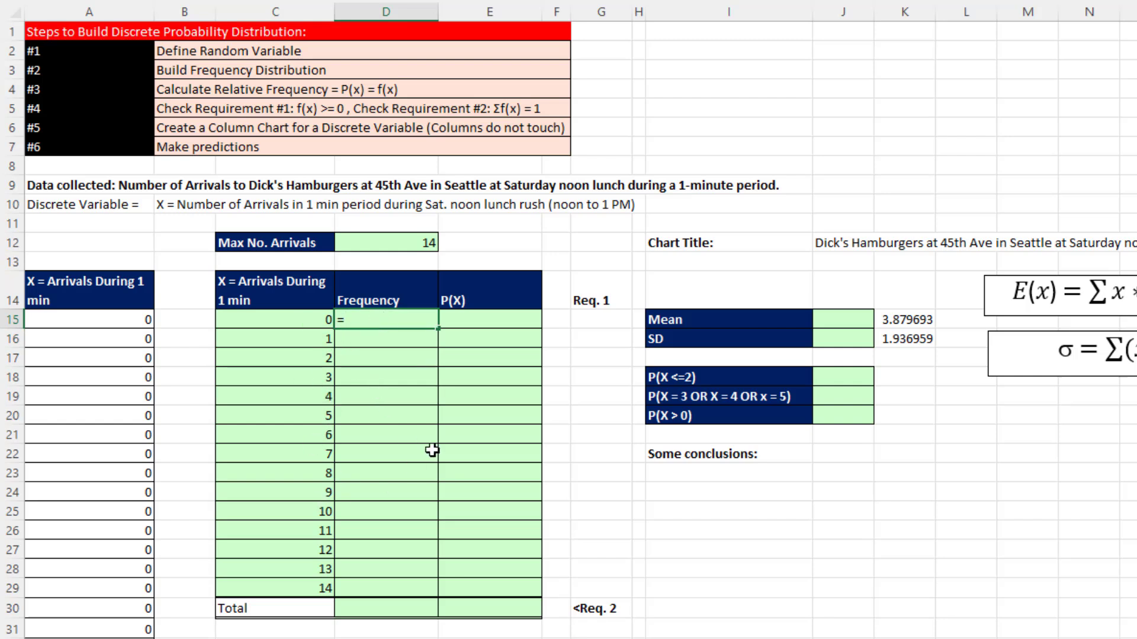
{"action": "type", "text": "countifs"}
{"action": "key", "text": "Tab"}
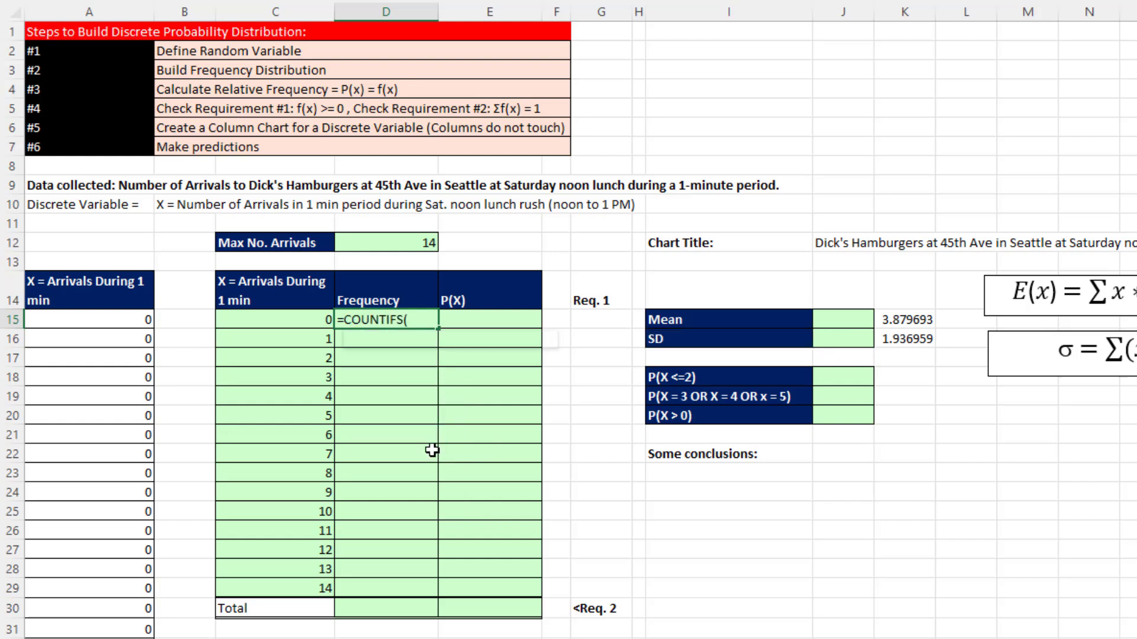
{"action": "left_click", "coordinate": [117, 317]}
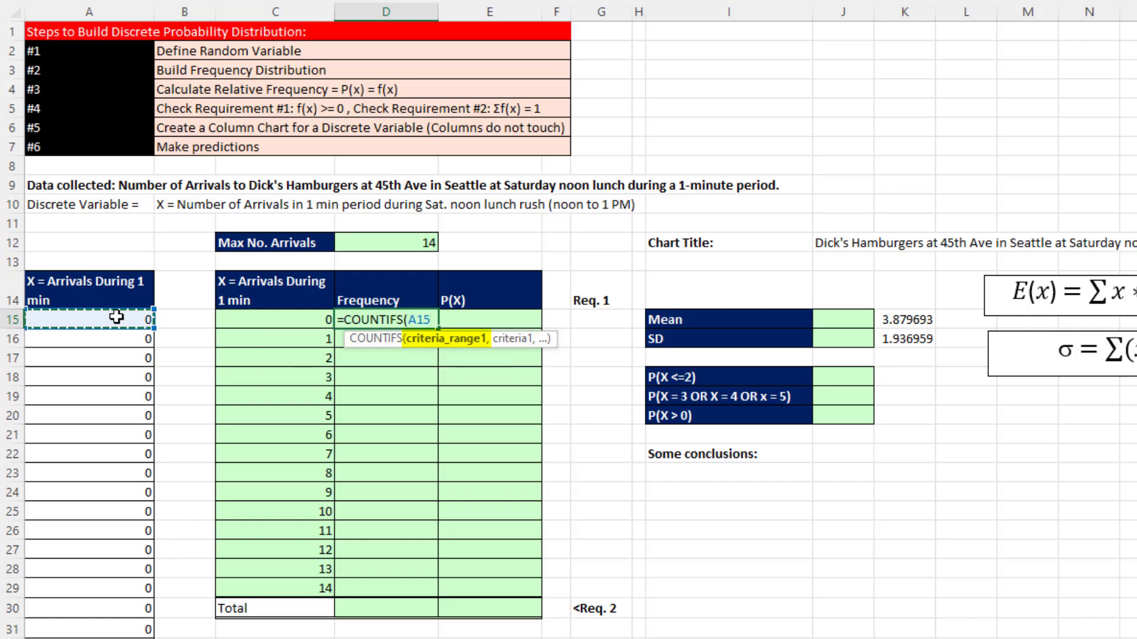
{"action": "key", "text": "ctrl+shift+Down"}
{"action": "key", "text": "ctrl+BackSpace"}
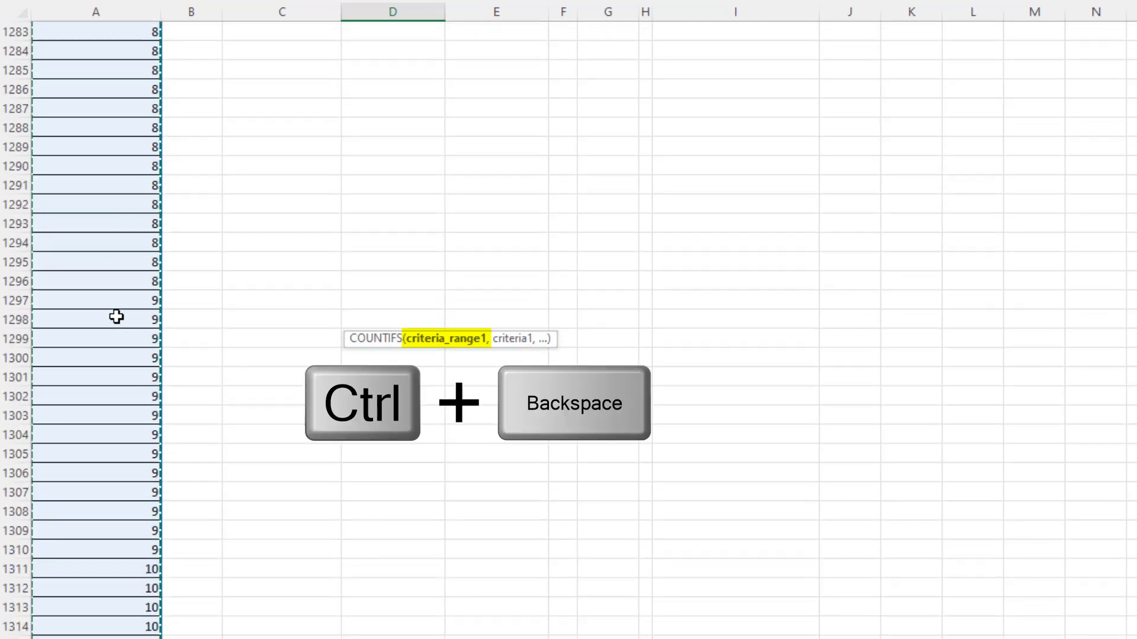
{"action": "type", "text": ","}
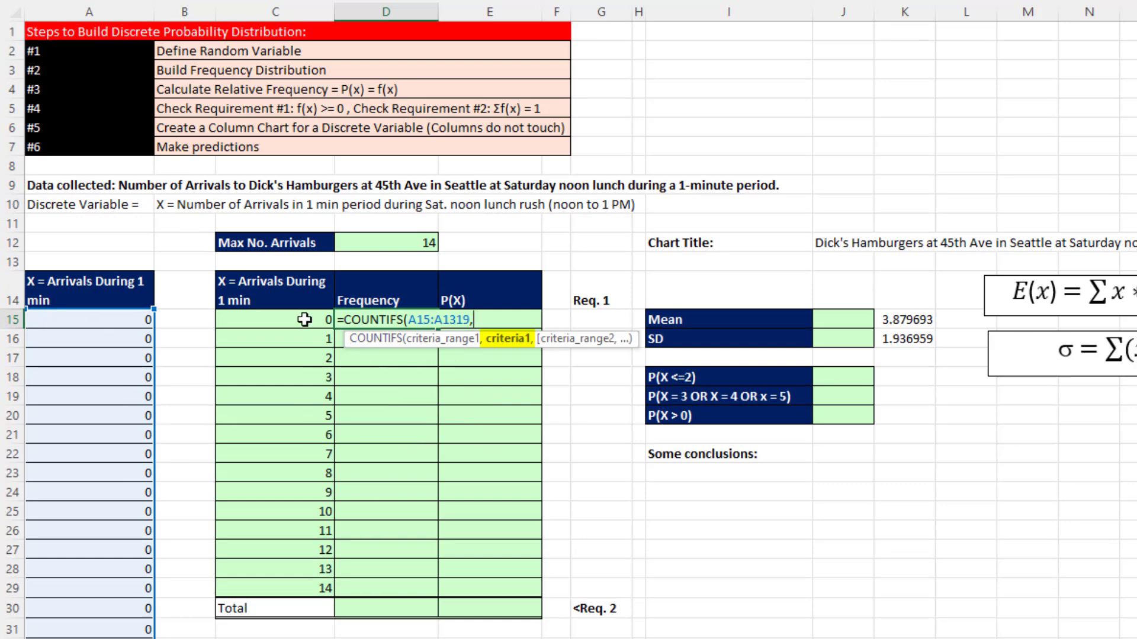
{"action": "left_click_drag", "start_coordinate": [304, 320], "coordinate": [309, 584]}
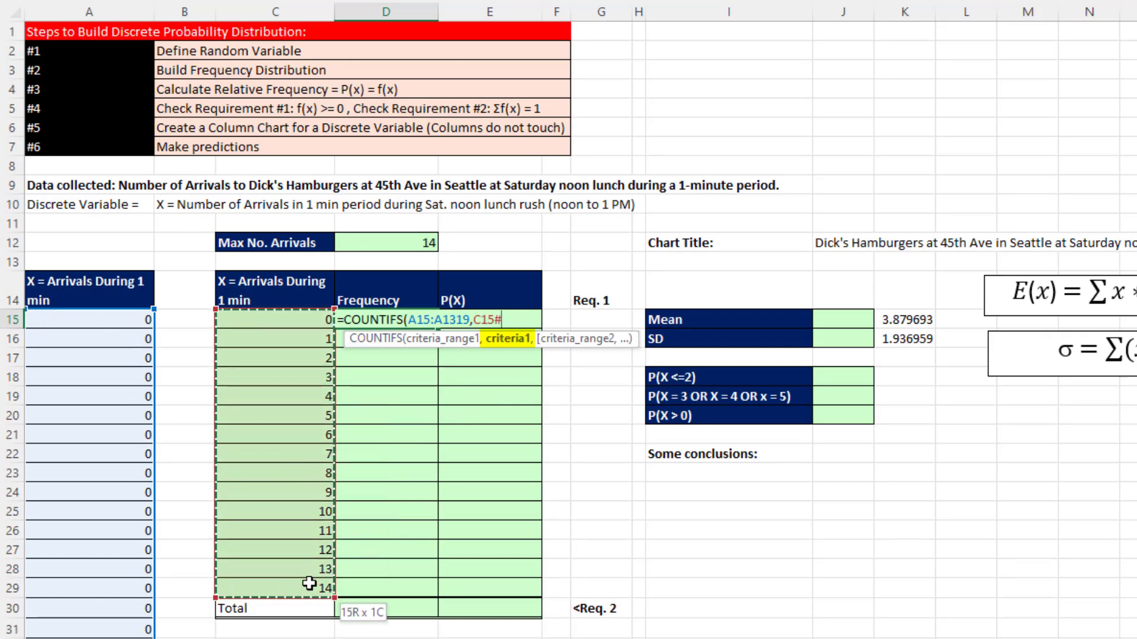
{"action": "key", "text": "Return"}
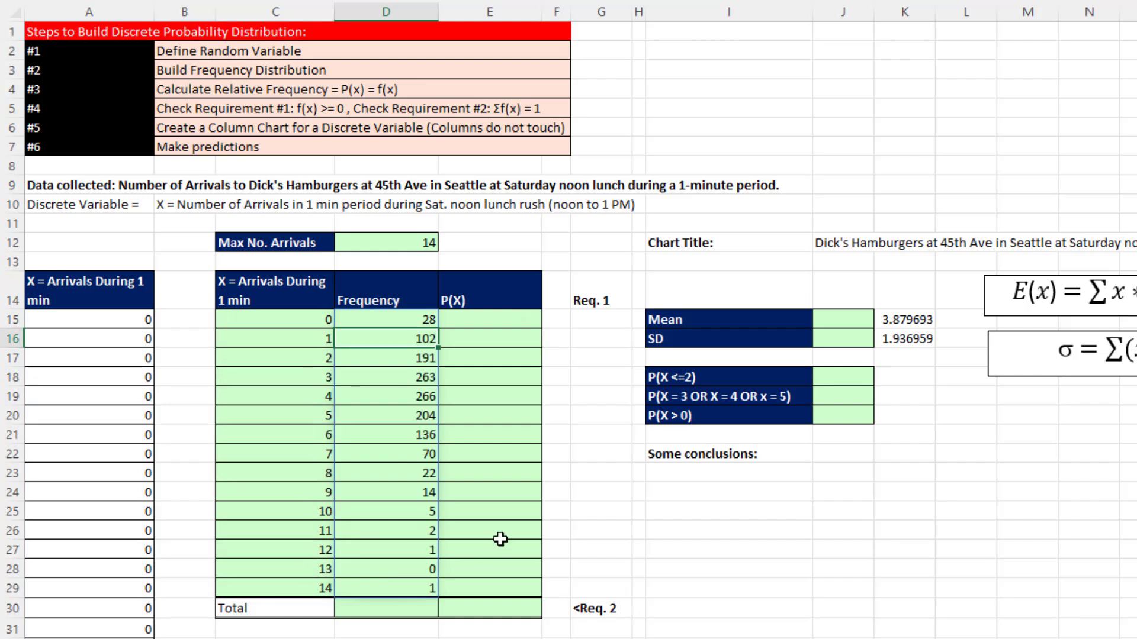
- Sum the Frequency column in the Total row, cell D30
{"action": "left_click", "coordinate": [397, 607]}
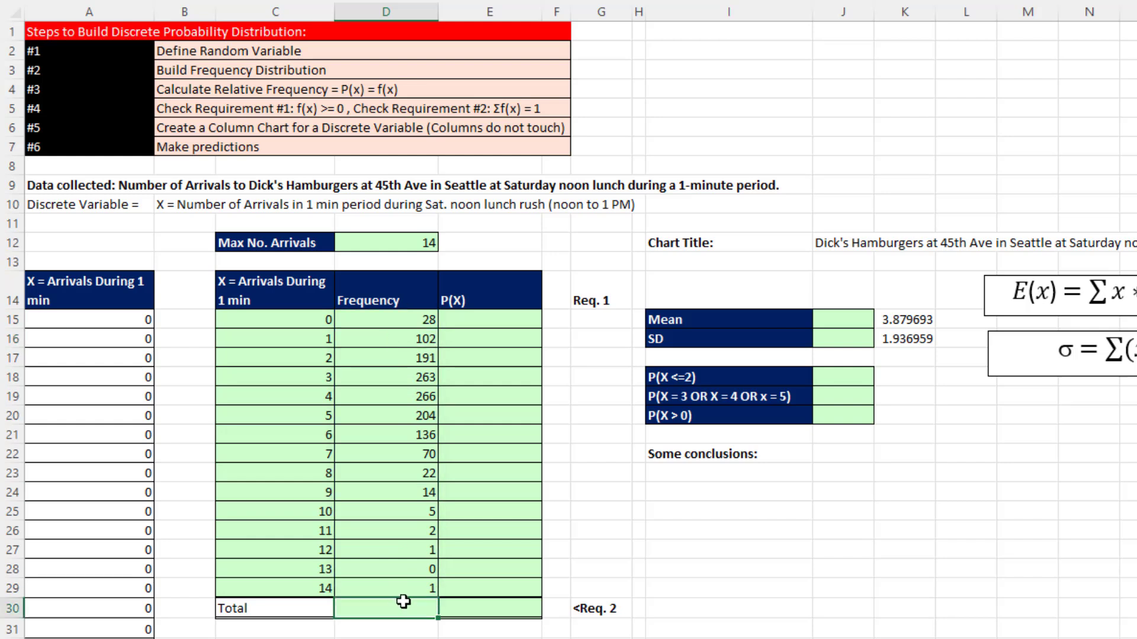
{"action": "key", "text": "alt+equal"}
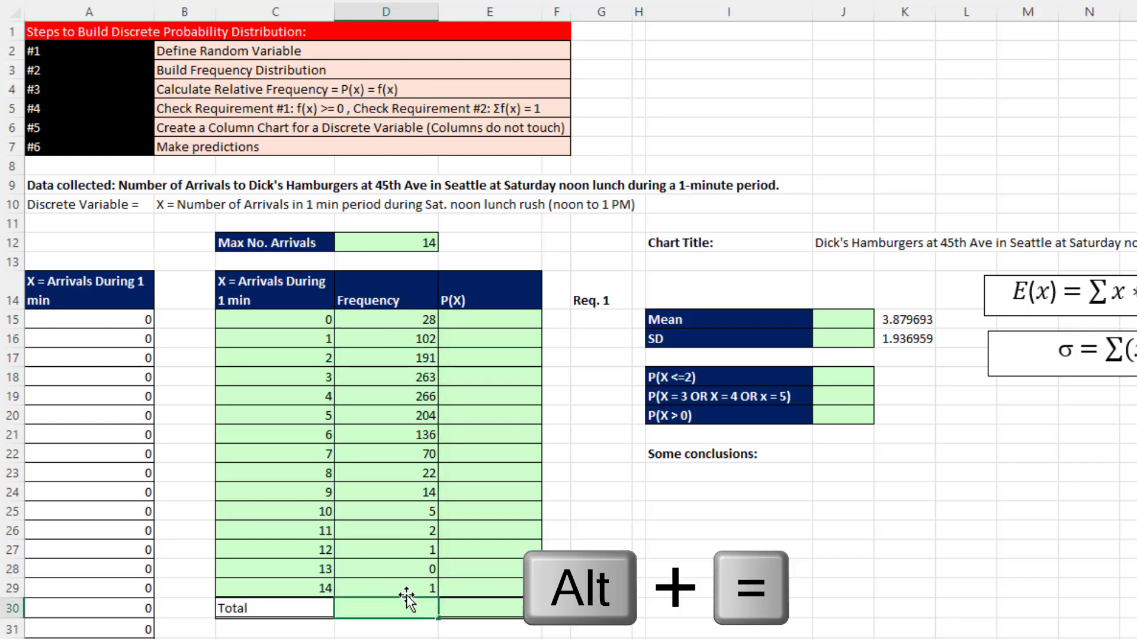
{"action": "key", "text": "Return"}
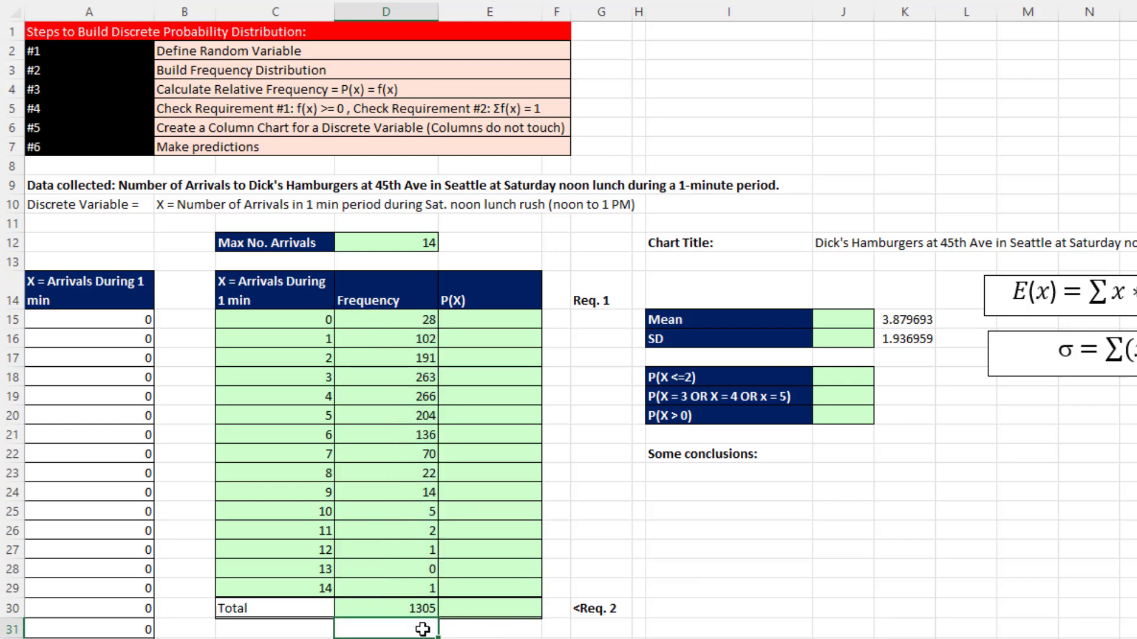
- Calculate the P(X) relative frequencies in cell E15 by dividing the spilled frequencies D15# by the total in D30
{"action": "left_click", "coordinate": [474, 320]}
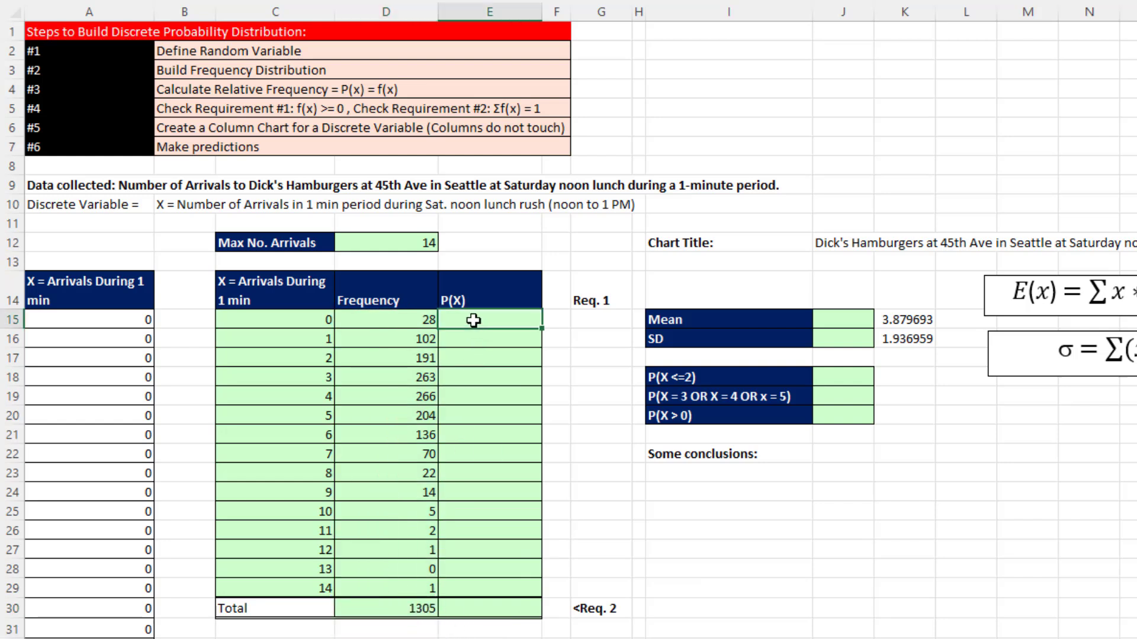
{"action": "type", "text": "="}
{"action": "key", "text": "Left"}
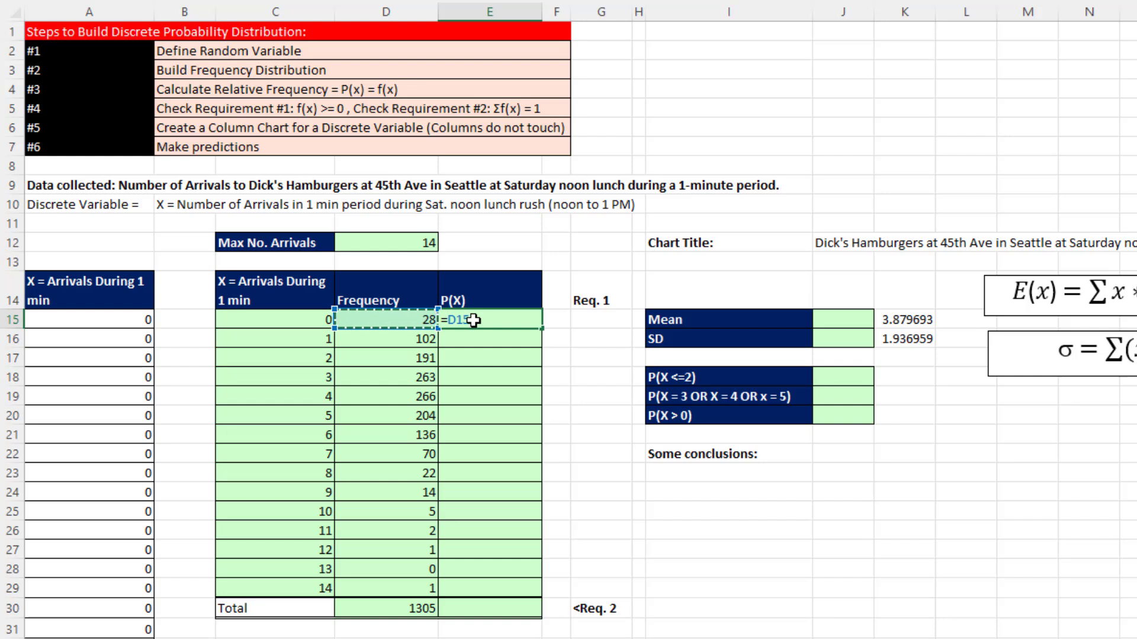
{"action": "type", "text": "#/"}
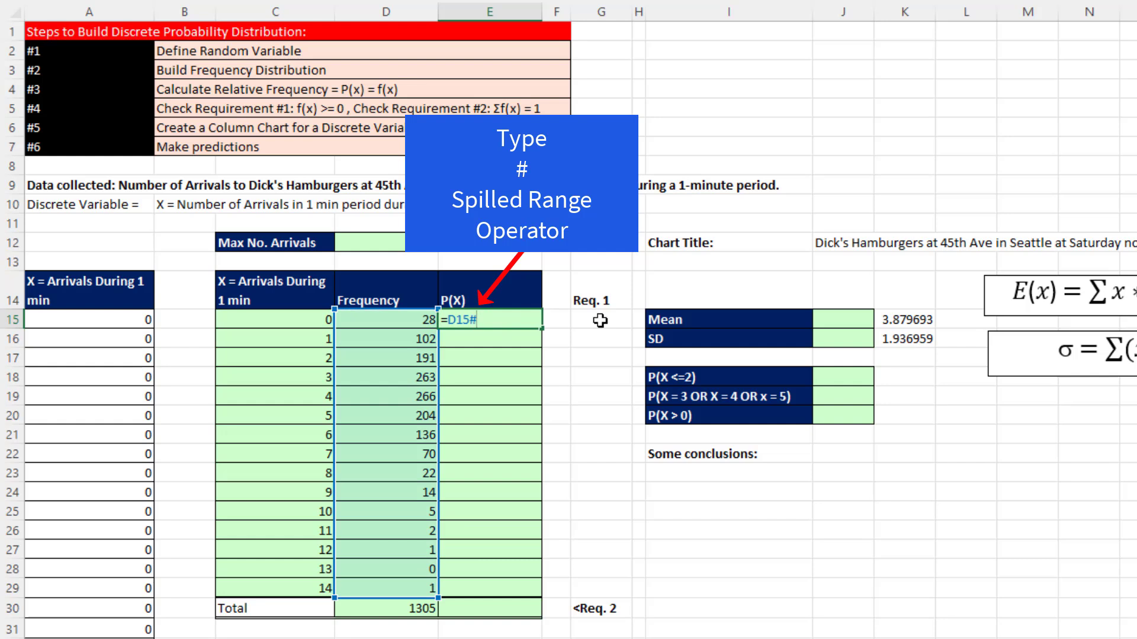
{"action": "left_click", "coordinate": [429, 608]}
{"action": "key", "text": "Return"}
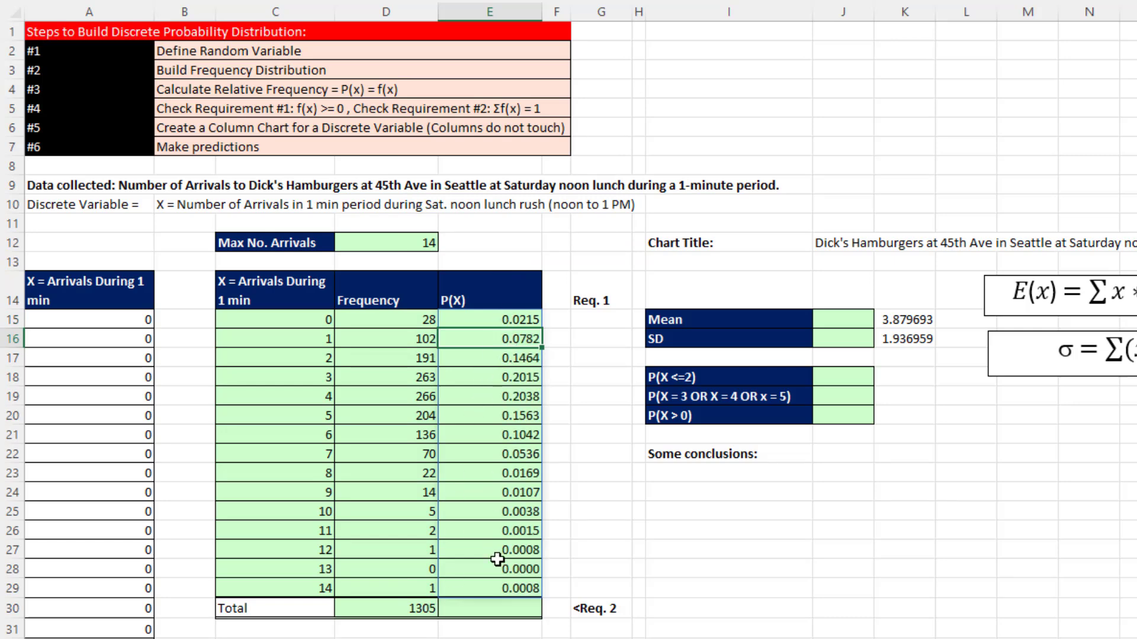
- Sum the P(X) column in the Total row with =SUM(E15#) in cell E30 to check requirement 2
{"action": "left_click", "coordinate": [493, 605]}
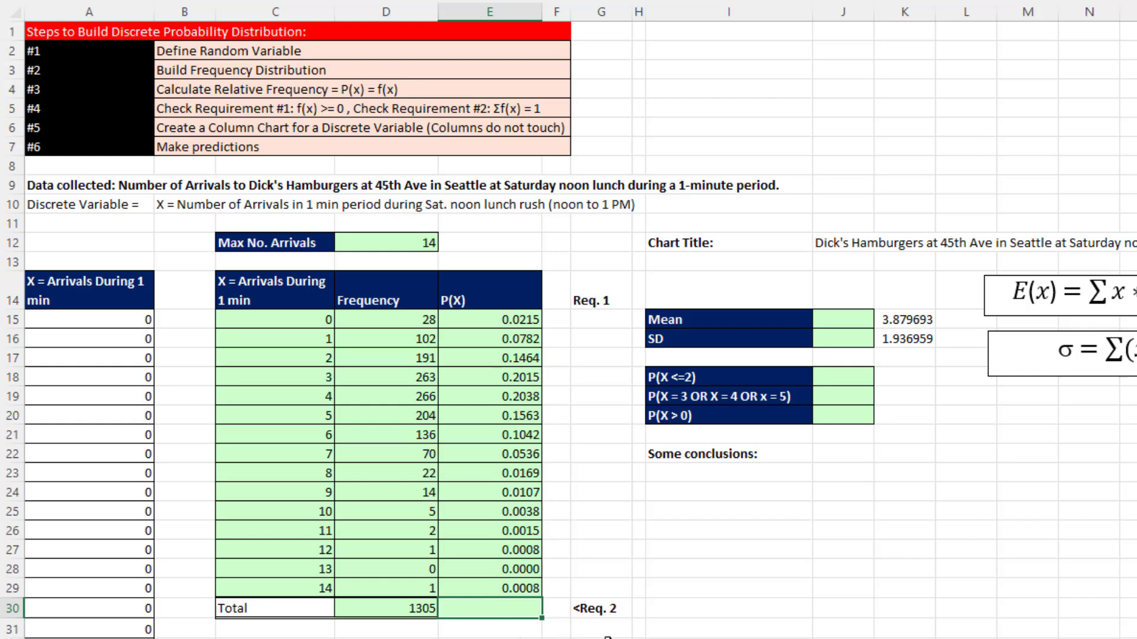
{"action": "key", "text": "alt+equal"}
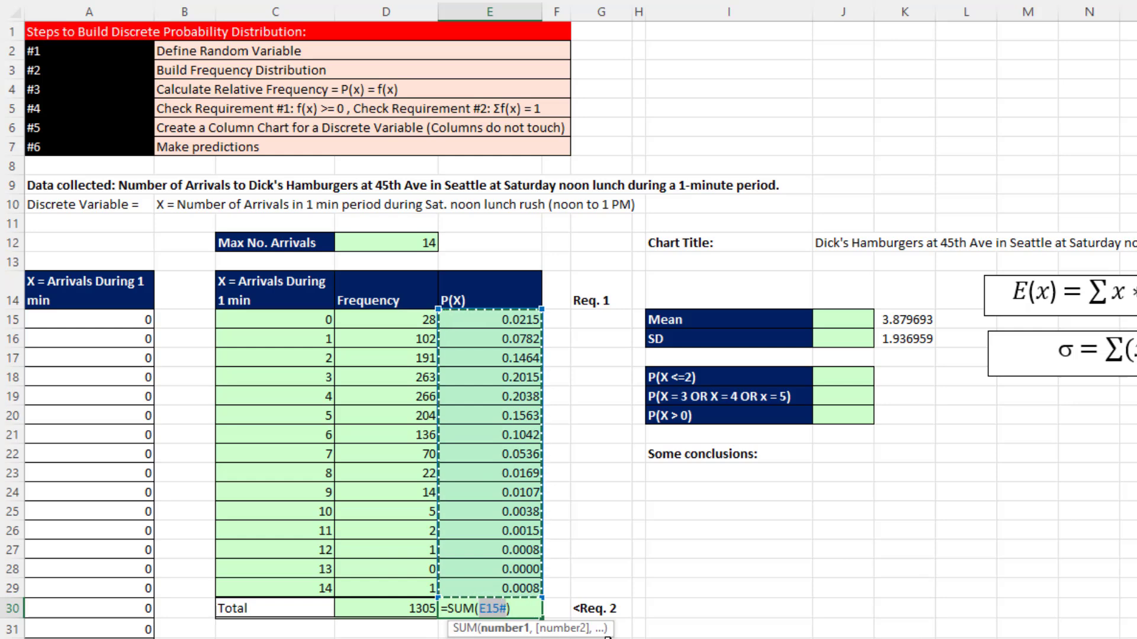
{"action": "key", "text": "Return"}
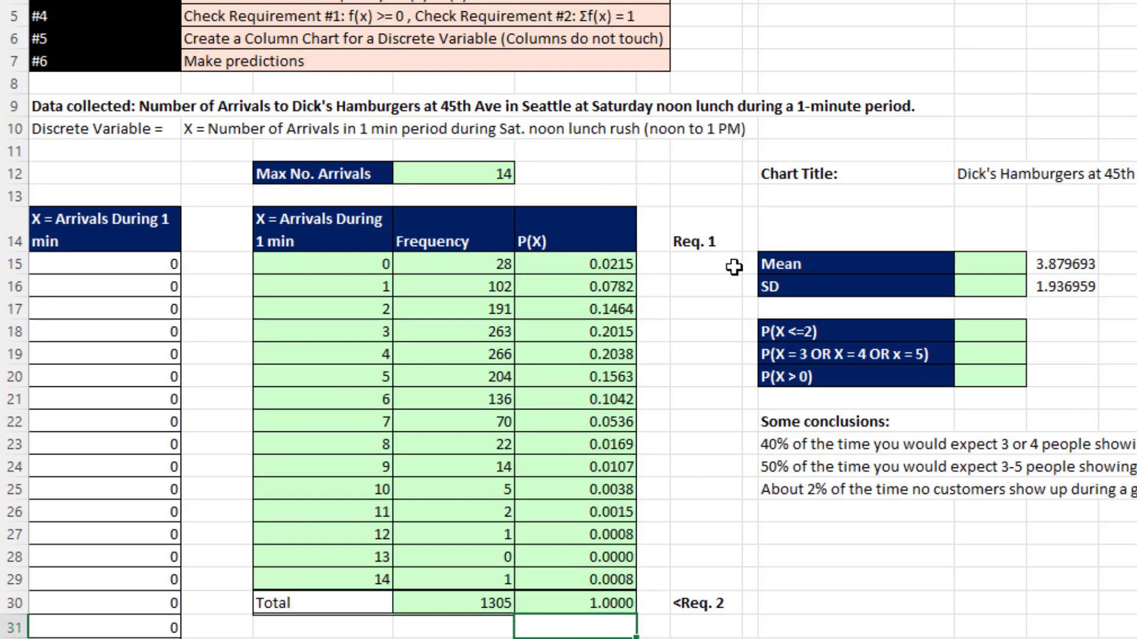
- Check requirement 1 for every probability by entering =E15#>=0 in cell G15 under Req. 1
{"action": "left_click", "coordinate": [626, 322]}
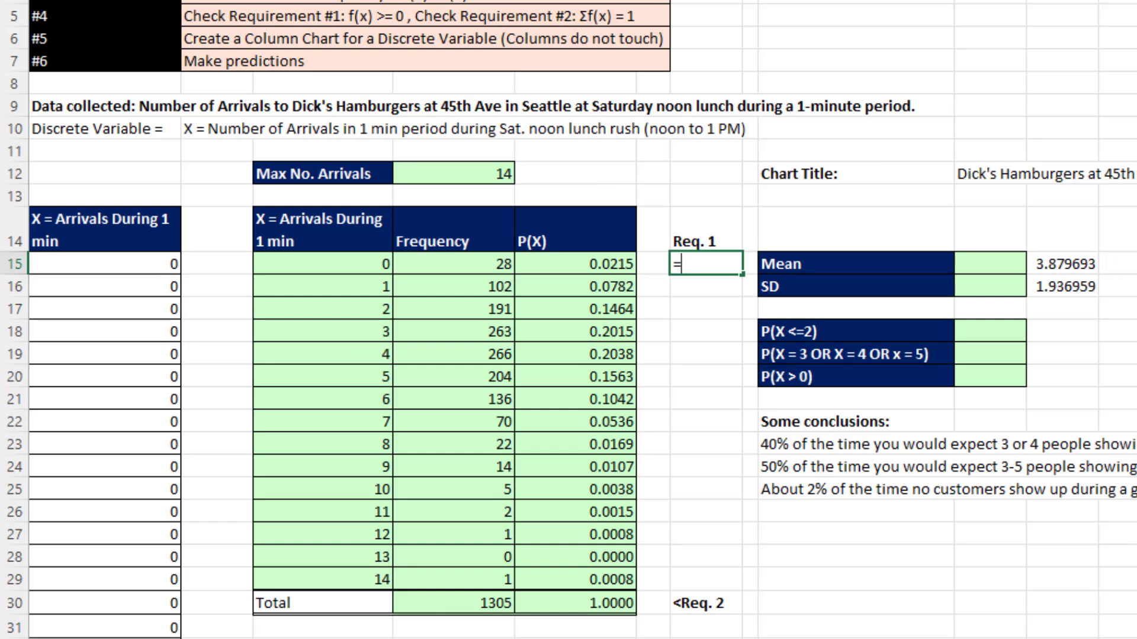
{"action": "type", "text": "="}
{"action": "key", "text": "Left"}
{"action": "key", "text": "Left"}
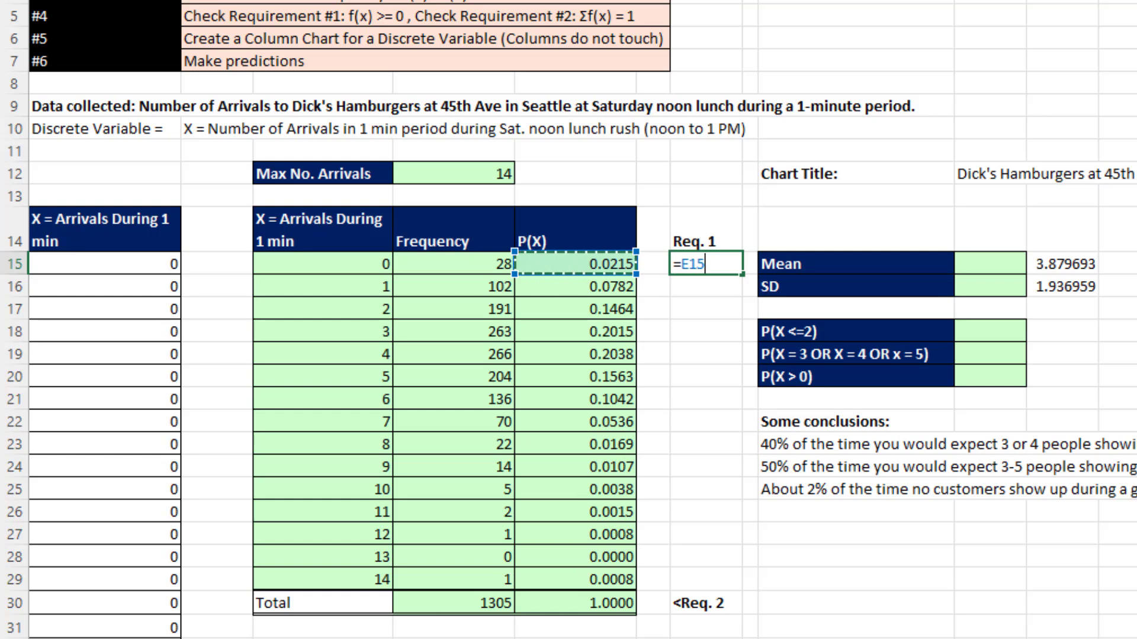
{"action": "type", "text": "#"}
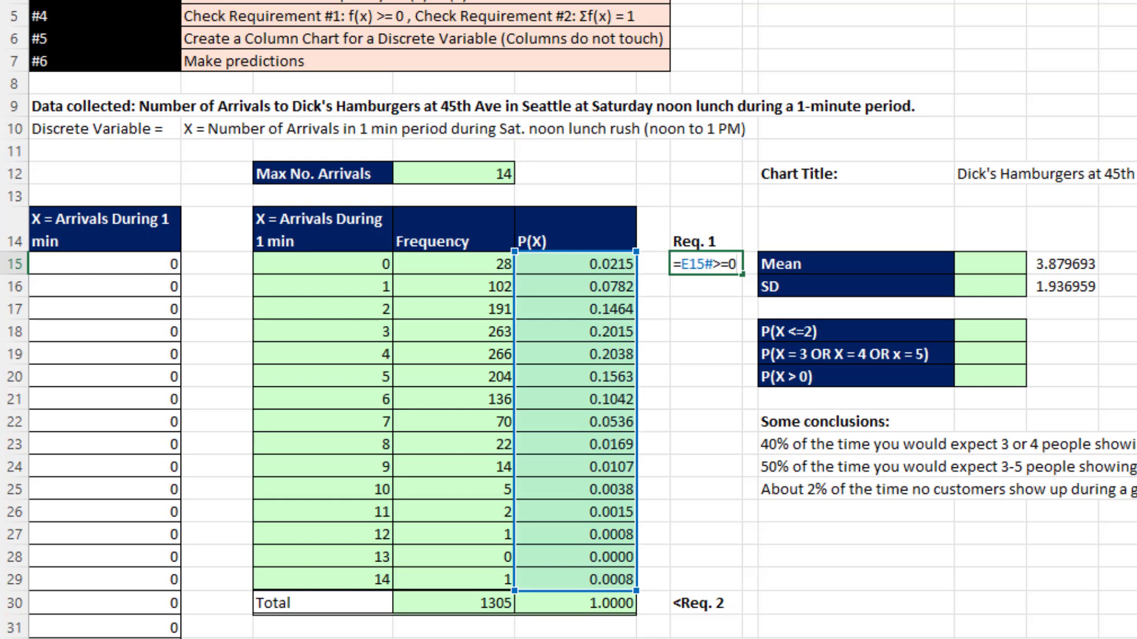
{"action": "type", "text": ">=0"}
{"action": "key", "text": "Return"}
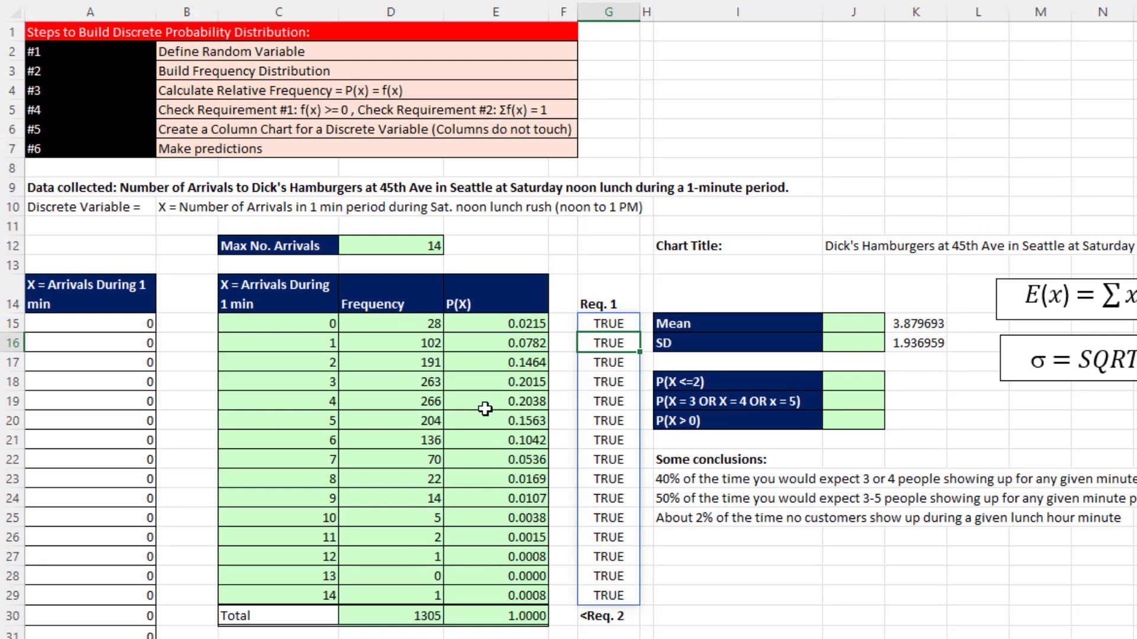
- Examine the P(X) values for 3 to 4 arrivals, 3 to 5 arrivals and 0 arrivals
{"action": "left_click_drag", "start_coordinate": [466, 381], "coordinate": [472, 402]}
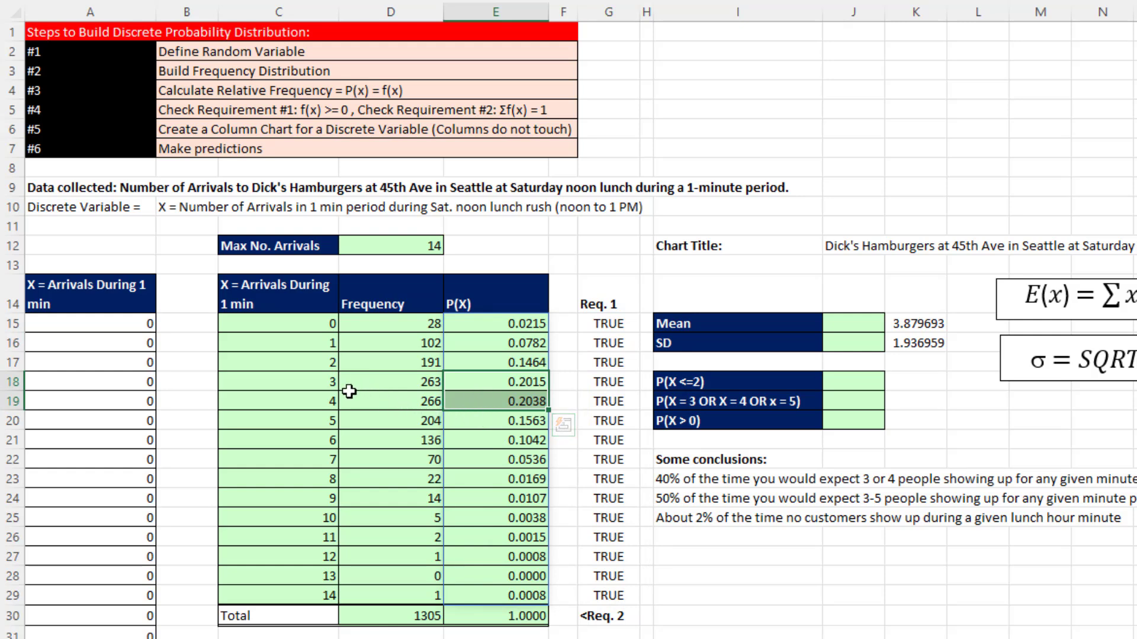
{"action": "left_click_drag", "start_coordinate": [540, 385], "coordinate": [515, 424]}
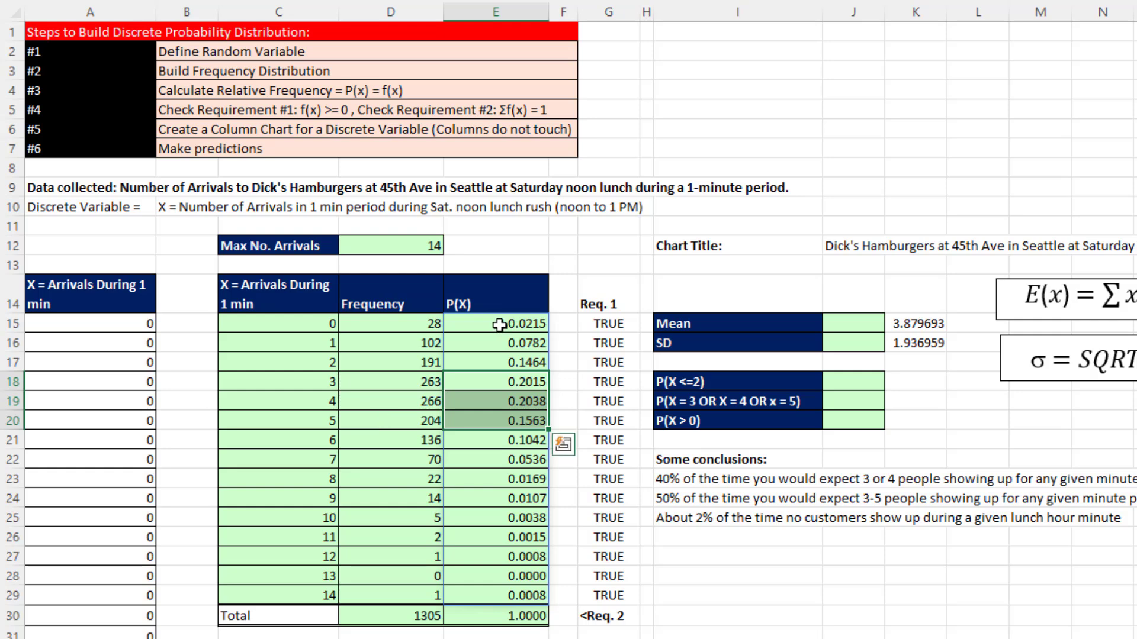
{"action": "left_click", "coordinate": [519, 324]}
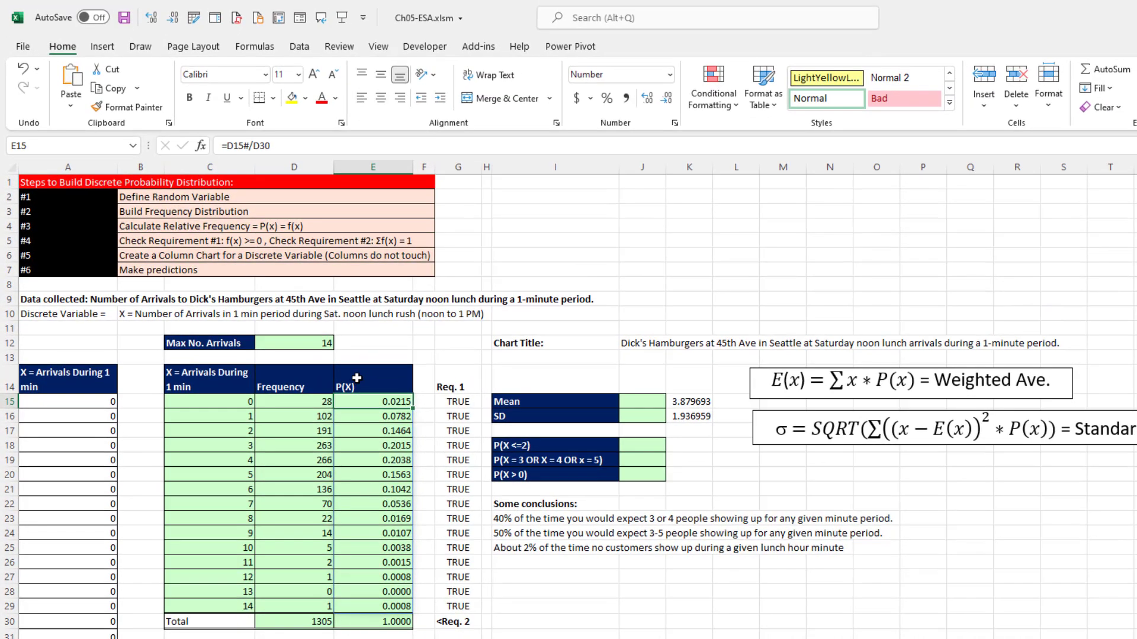
- Insert a 2-D clustered column chart of the P(X) column, using header and values in E14:E29
{"action": "left_click", "coordinate": [475, 295]}
{"action": "left_click_drag", "start_coordinate": [357, 380], "coordinate": [364, 624]}
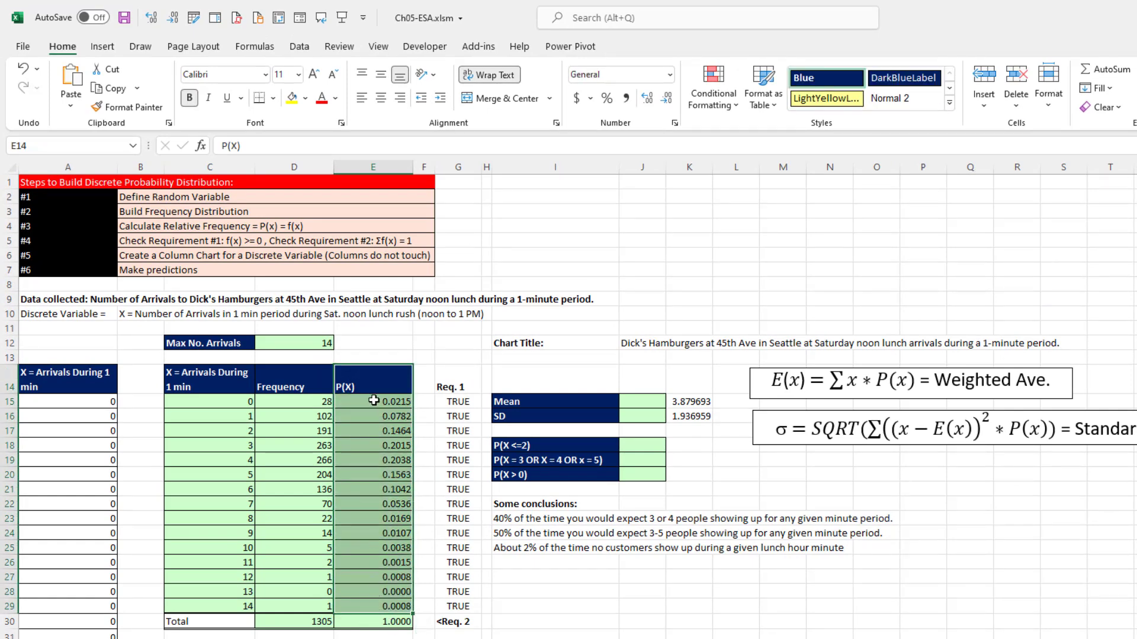
{"action": "left_click", "coordinate": [113, 51]}
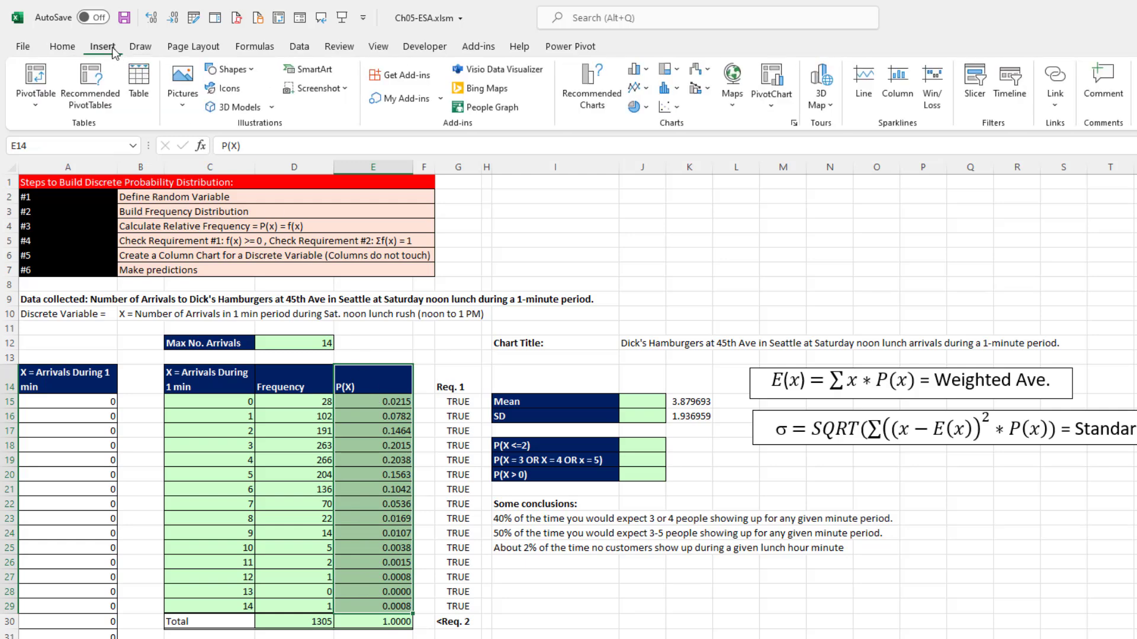
{"action": "left_click", "coordinate": [638, 68]}
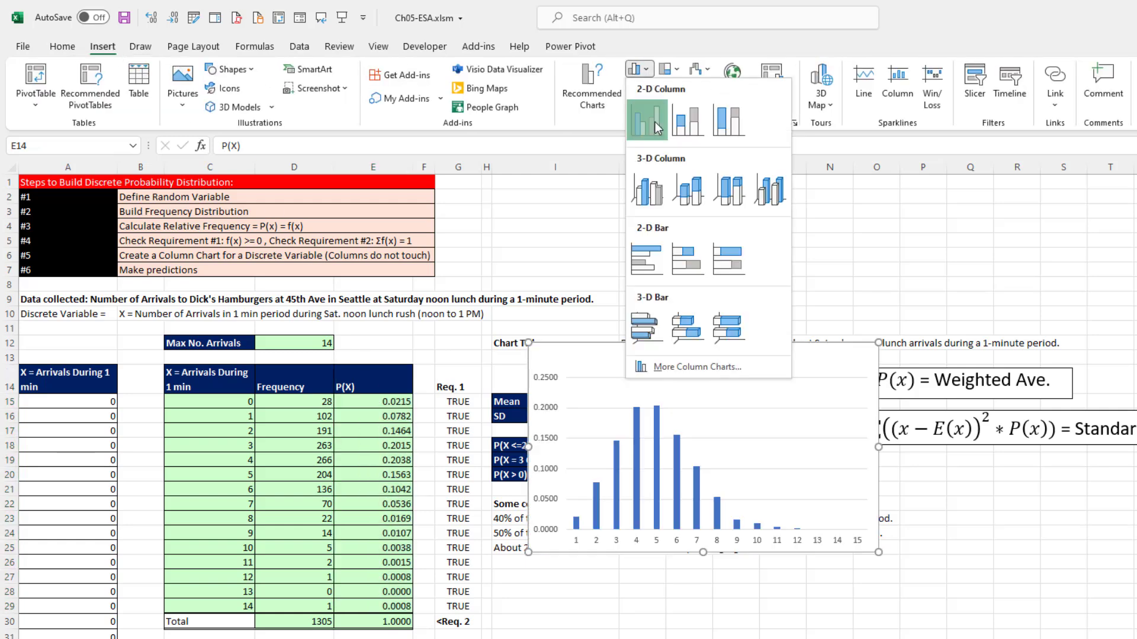
{"action": "left_click", "coordinate": [642, 180]}
- Set the chart's horizontal axis labels to the X values in C15:C29
{"action": "right_click", "coordinate": [608, 398]}
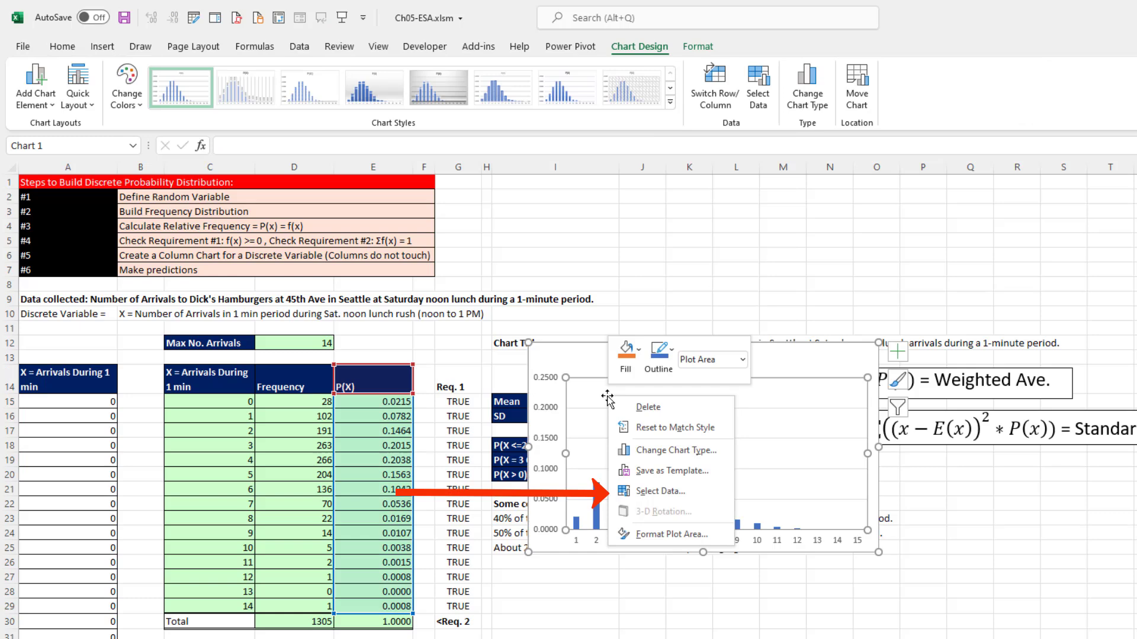
{"action": "left_click", "coordinate": [650, 492]}
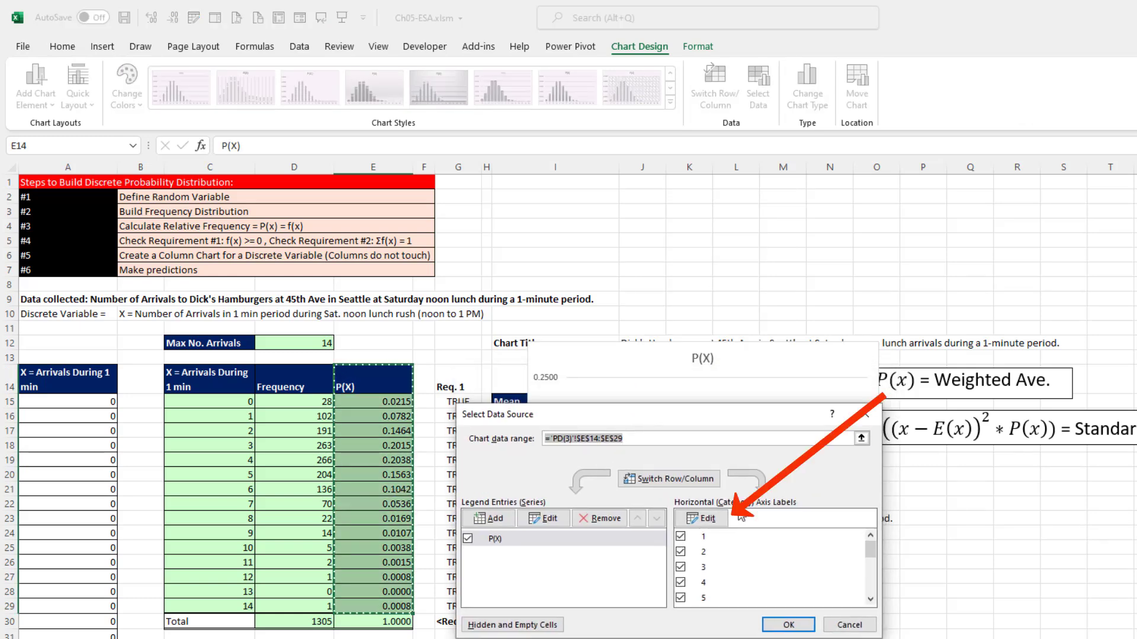
{"action": "left_click", "coordinate": [714, 522]}
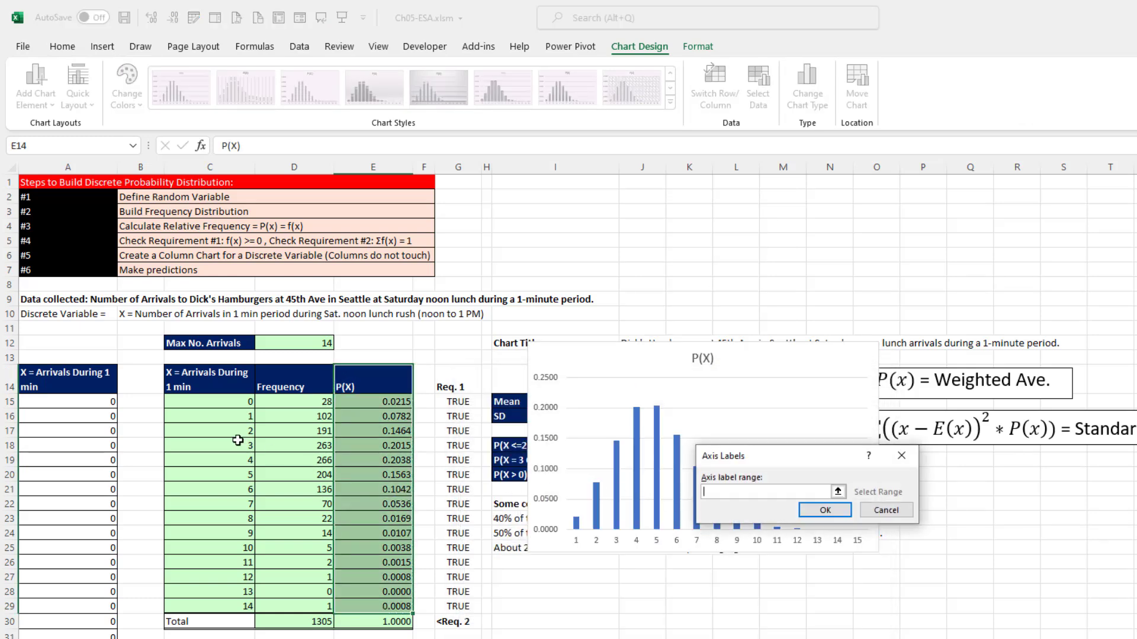
{"action": "left_click_drag", "start_coordinate": [229, 402], "coordinate": [219, 606]}
{"action": "left_click", "coordinate": [823, 512]}
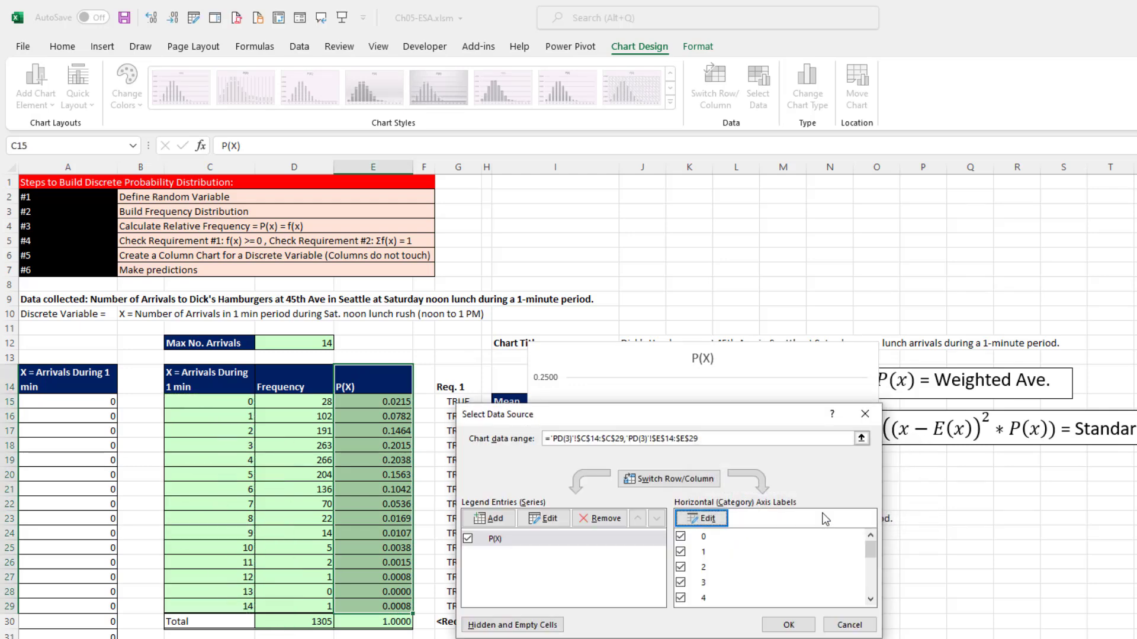
{"action": "left_click", "coordinate": [789, 625]}
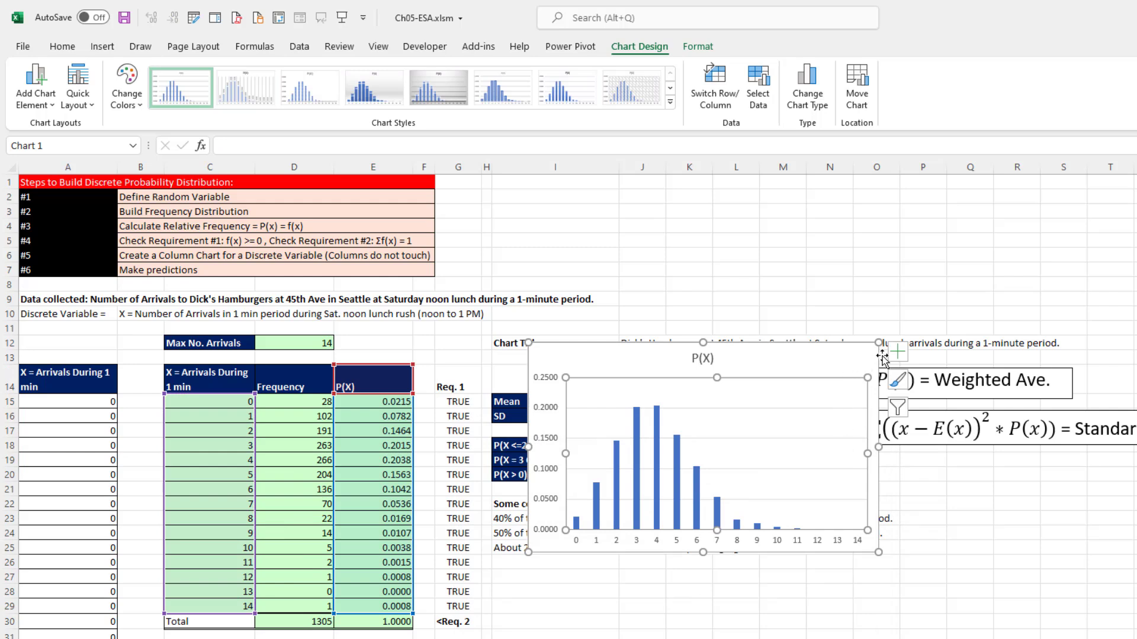
- Add axis titles to the chart and link the vertical axis title to the P(X) header in cell E14
{"action": "left_click", "coordinate": [898, 355]}
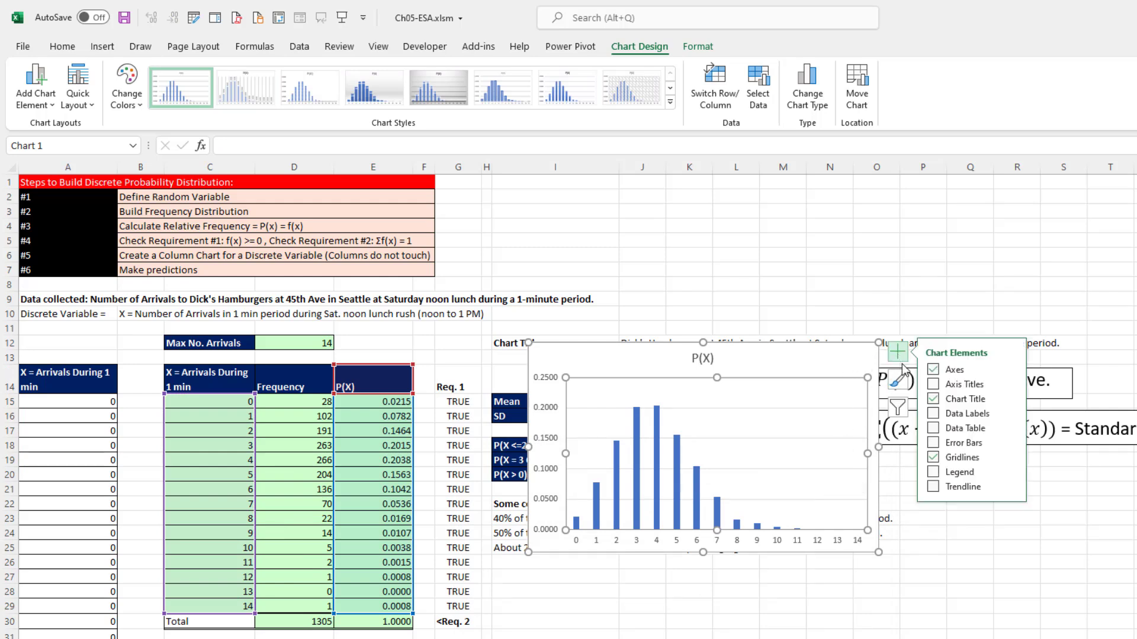
{"action": "left_click", "coordinate": [933, 386]}
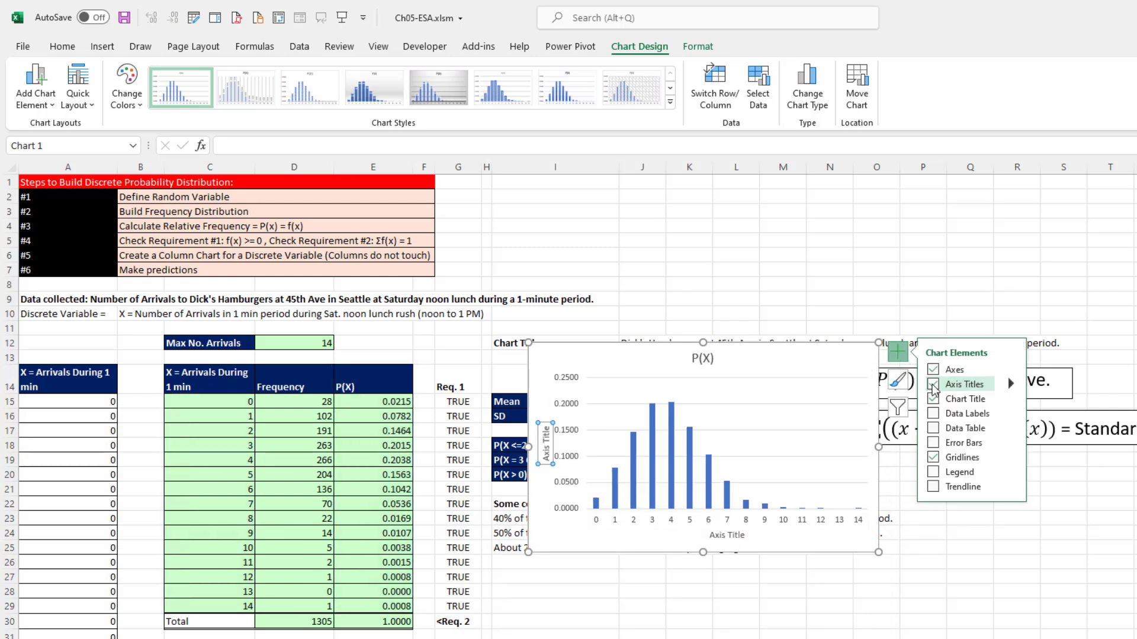
{"action": "left_click", "coordinate": [532, 445]}
{"action": "type", "text": "="}
{"action": "left_click", "coordinate": [369, 380]}
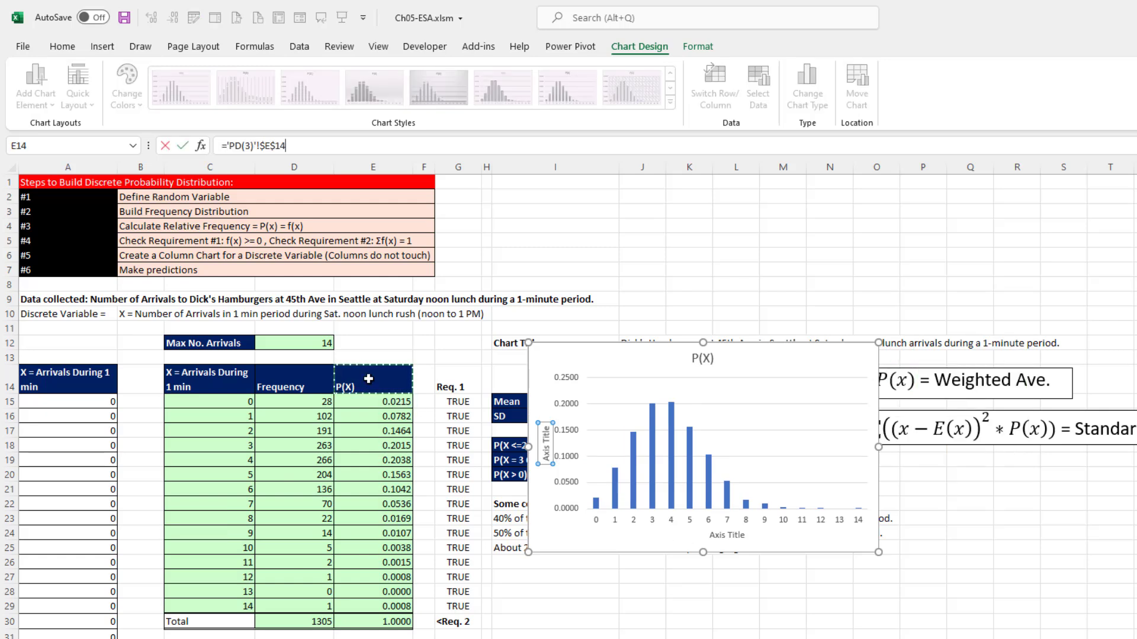
{"action": "key", "text": "Return"}
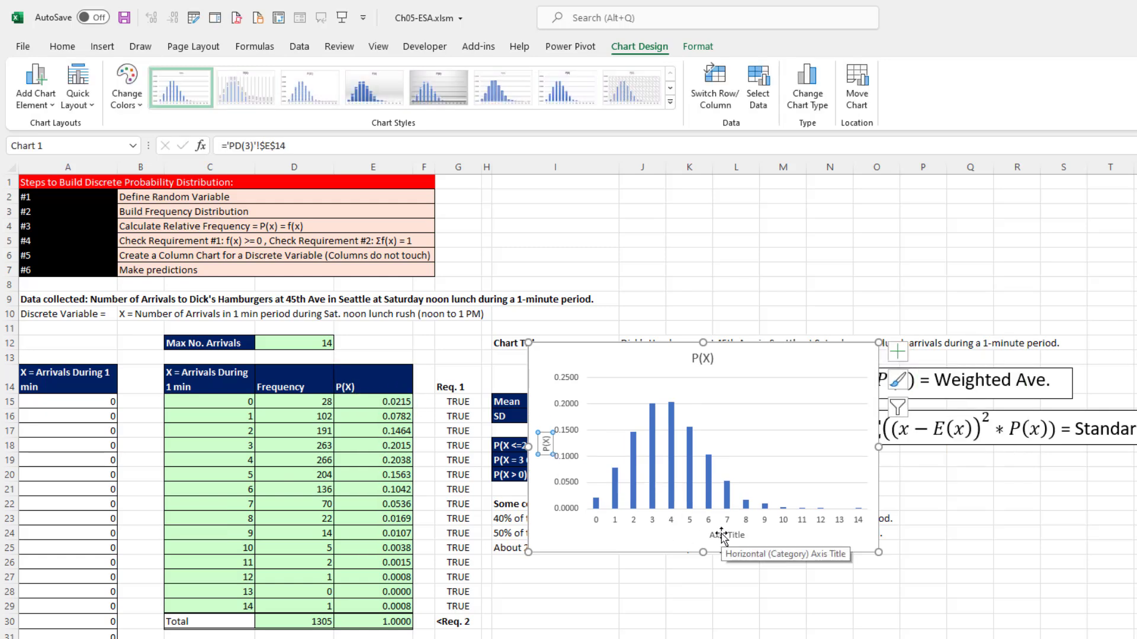
- Link the horizontal axis title to the discrete variable description in cell B10
{"action": "left_click", "coordinate": [721, 534]}
{"action": "type", "text": "="}
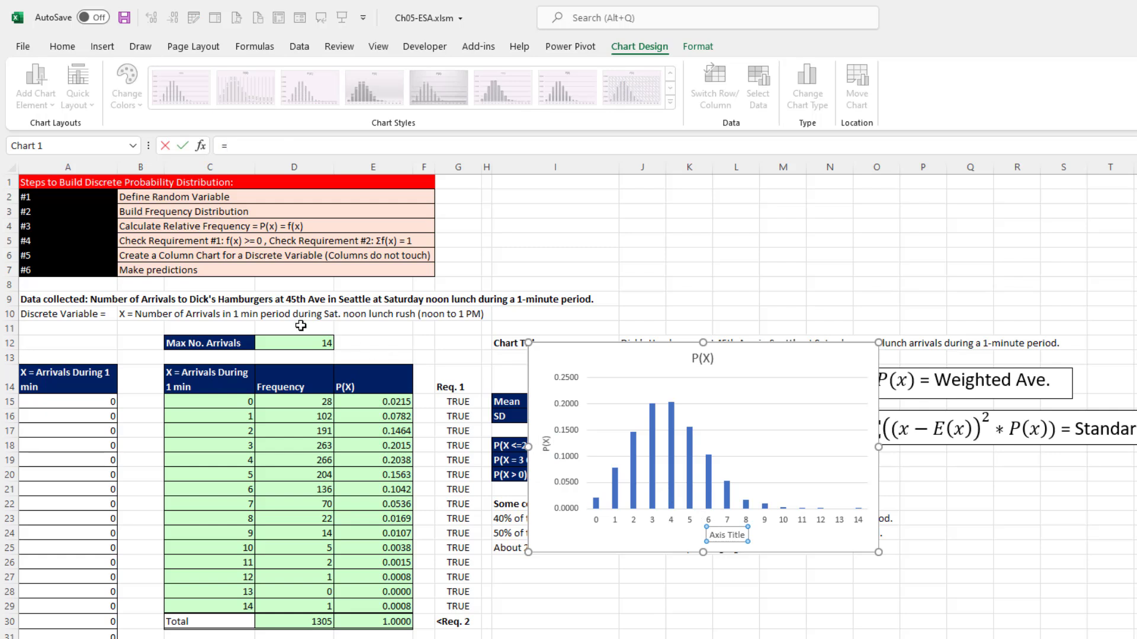
{"action": "left_click", "coordinate": [138, 313]}
{"action": "left_click", "coordinate": [138, 313]}
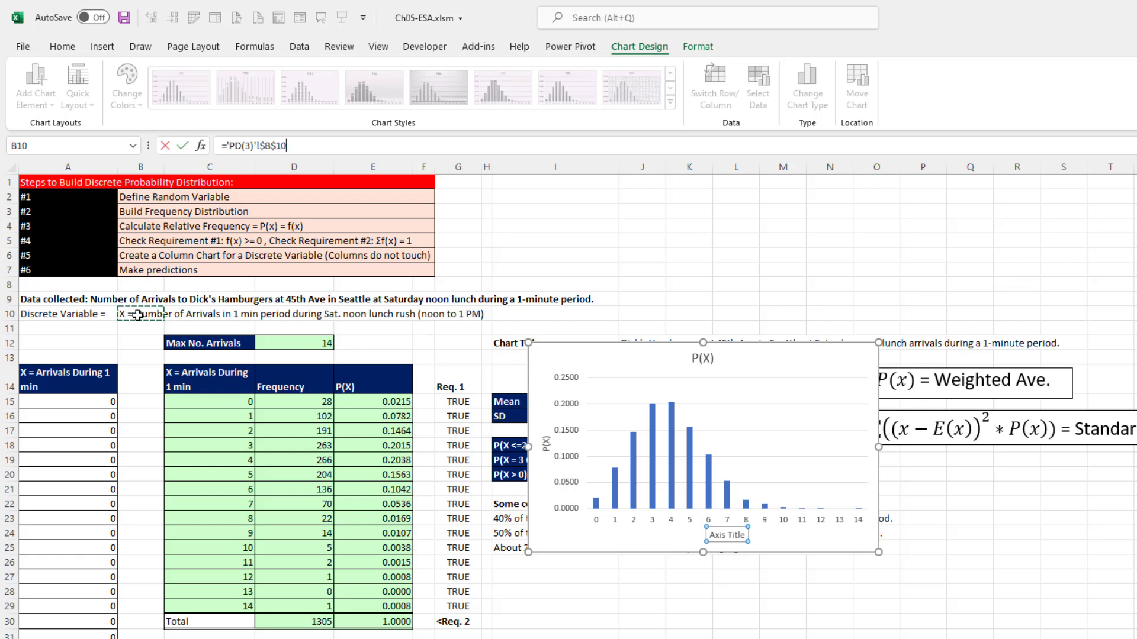
{"action": "key", "text": "Return"}
- Move the chart below row 12 and link its chart title to the title text in cell J12
{"action": "left_click_drag", "start_coordinate": [556, 349], "coordinate": [523, 389]}
{"action": "left_click", "coordinate": [672, 399]}
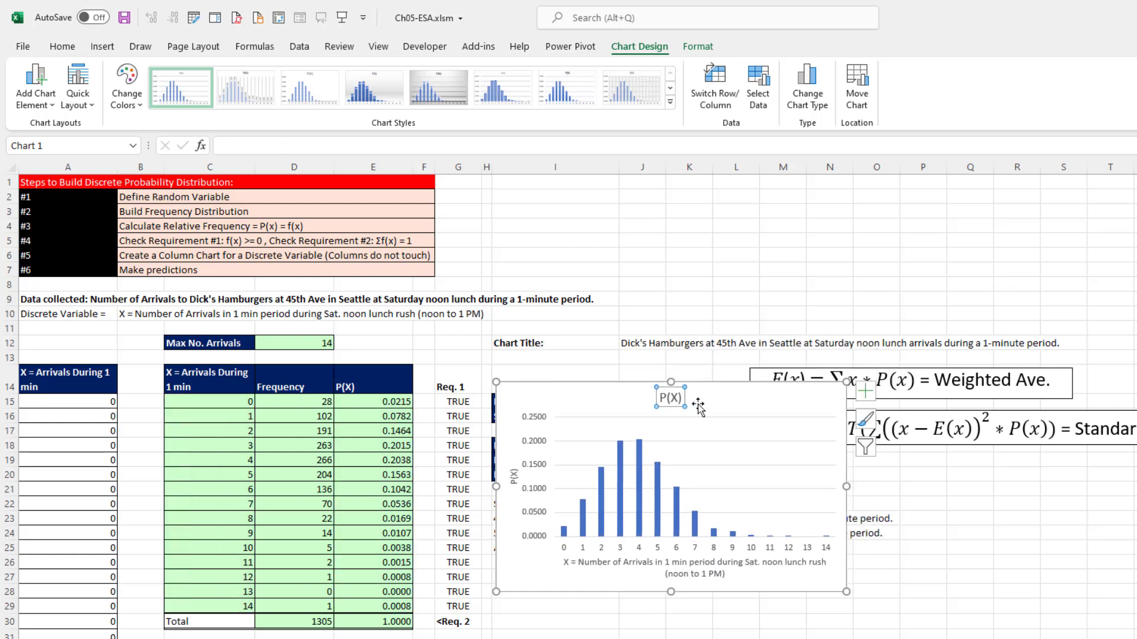
{"action": "type", "text": "="}
{"action": "left_click", "coordinate": [645, 346]}
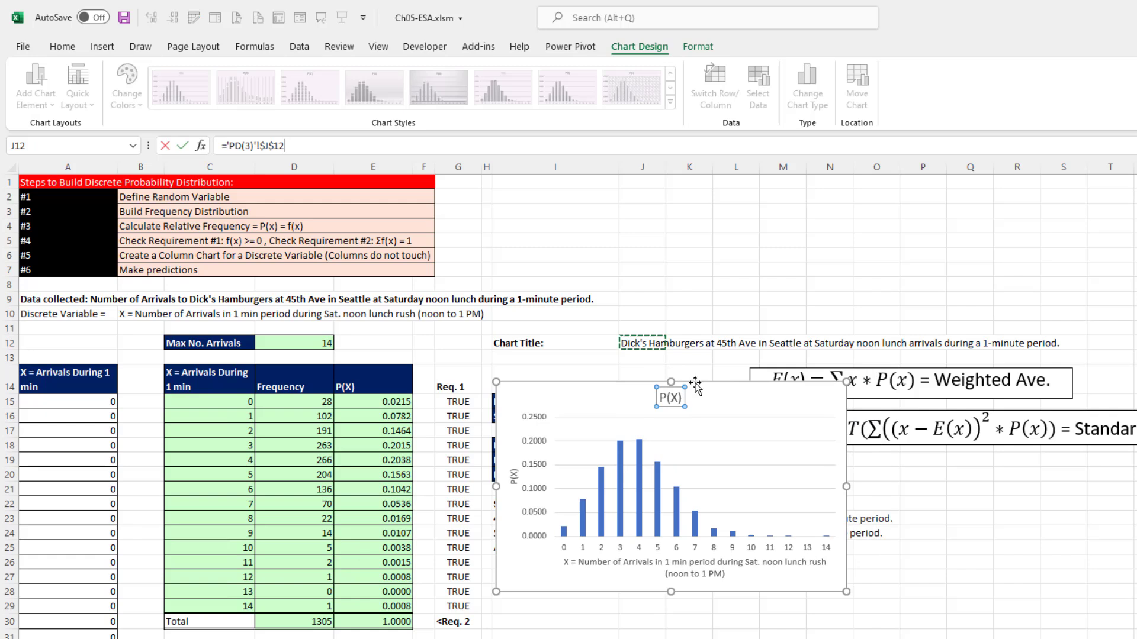
{"action": "key", "text": "Return"}
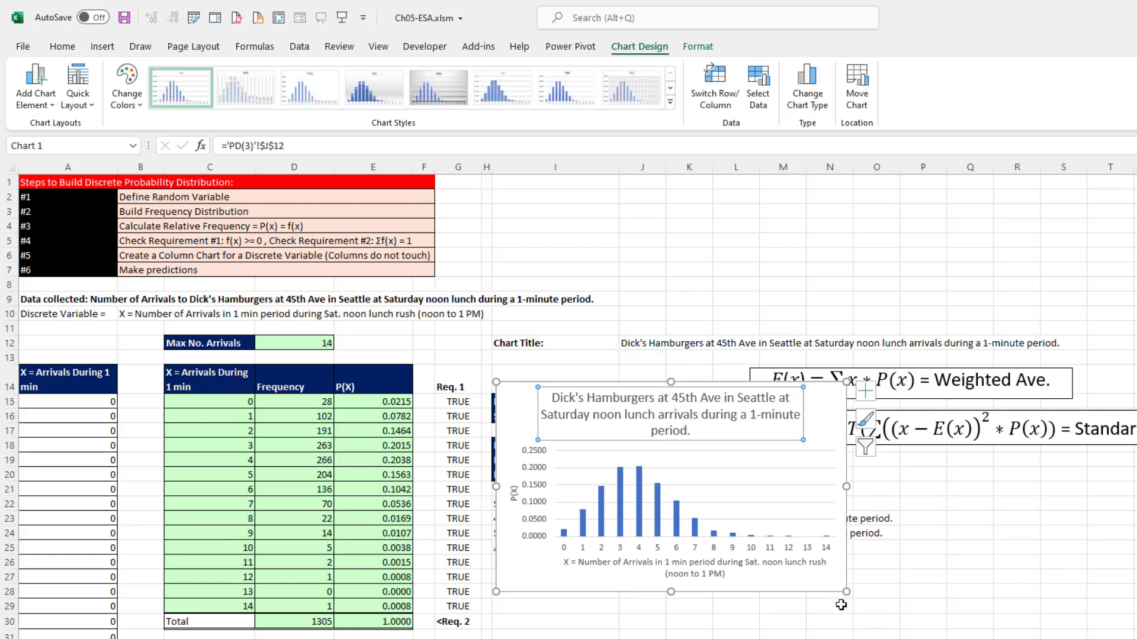
- Set the chart title's font size to 10 and move the chart clear of the statistics table, below the formula boxes
{"action": "left_click", "coordinate": [62, 47]}
{"action": "left_click", "coordinate": [298, 74]}
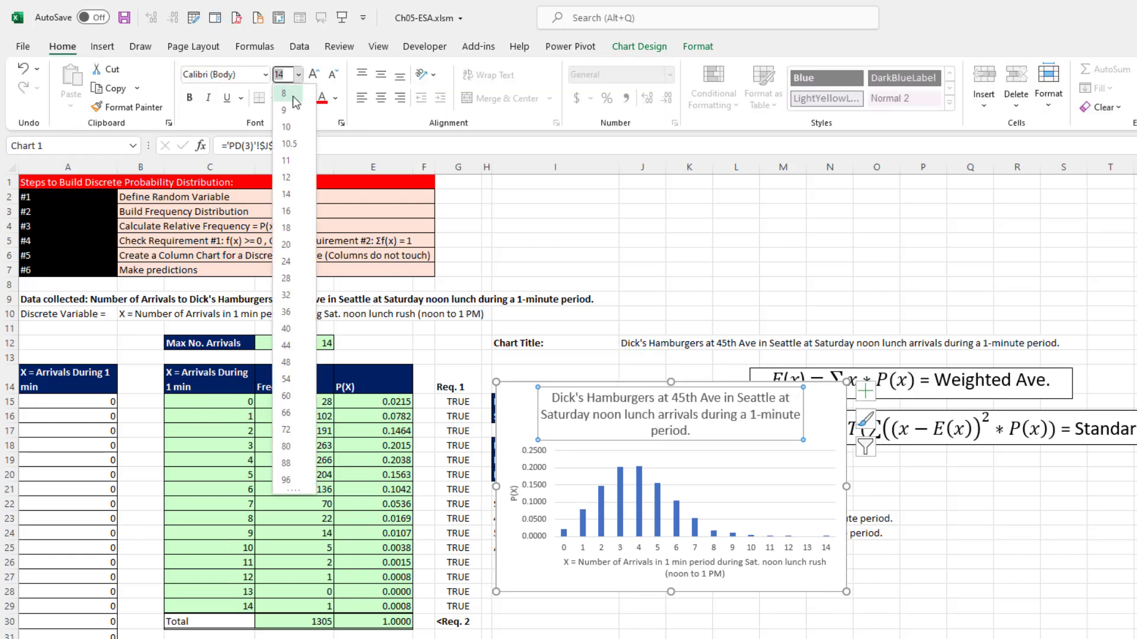
{"action": "left_click", "coordinate": [295, 128]}
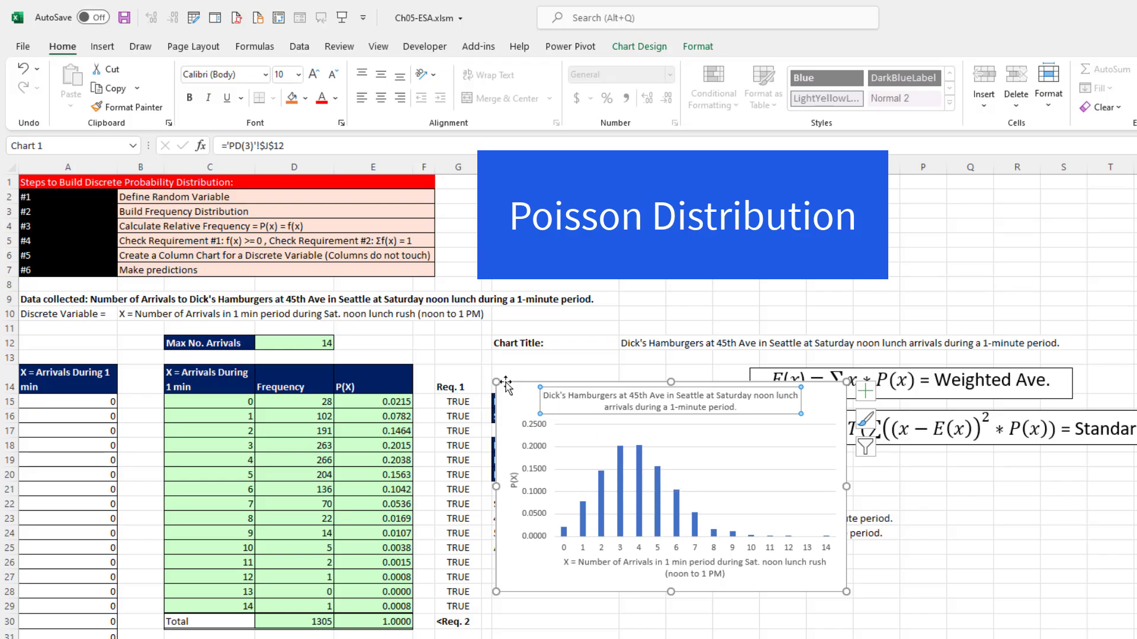
{"action": "left_click_drag", "start_coordinate": [505, 383], "coordinate": [858, 459]}
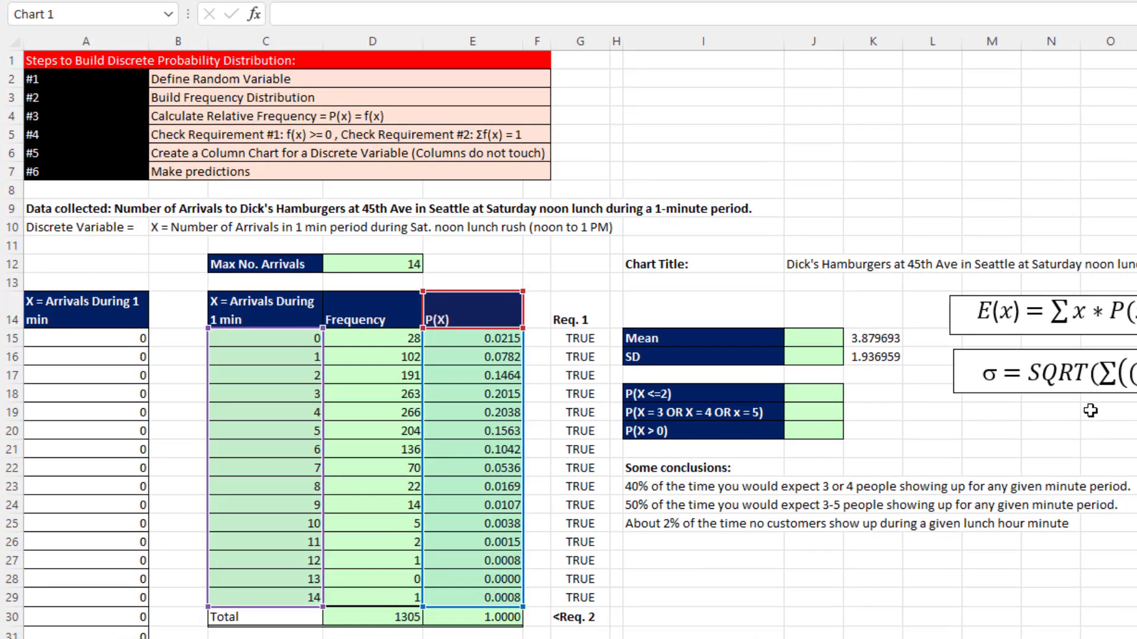
- Calculate the mean in cell J15 with SUMPRODUCT of the X values C15# and the probabilities E15#
{"action": "left_click", "coordinate": [813, 336]}
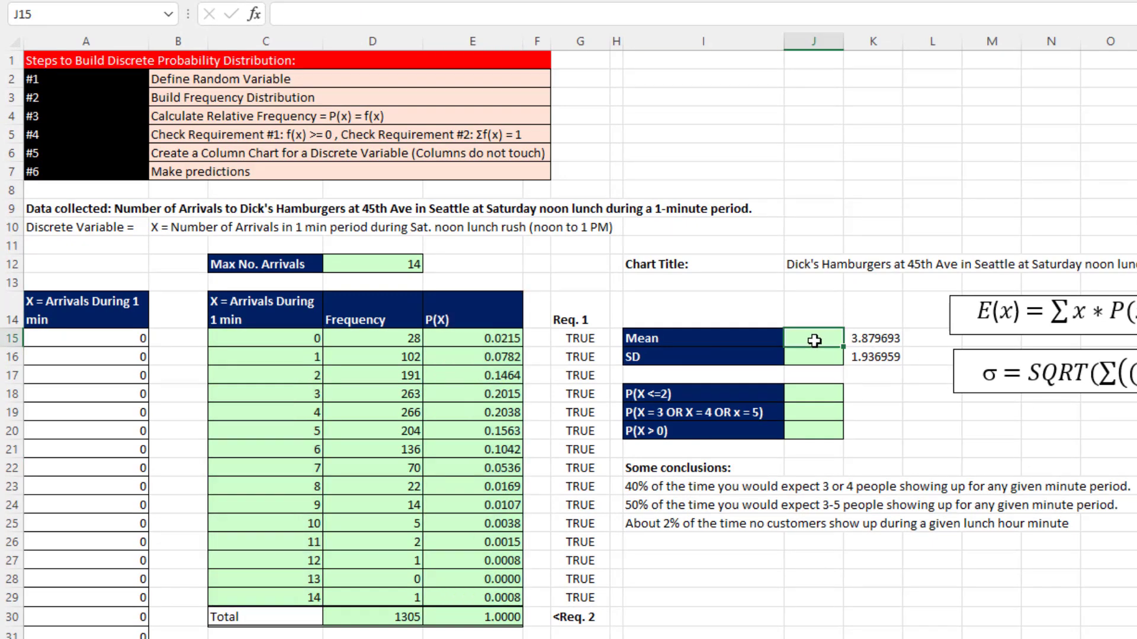
{"action": "left_click", "coordinate": [810, 357]}
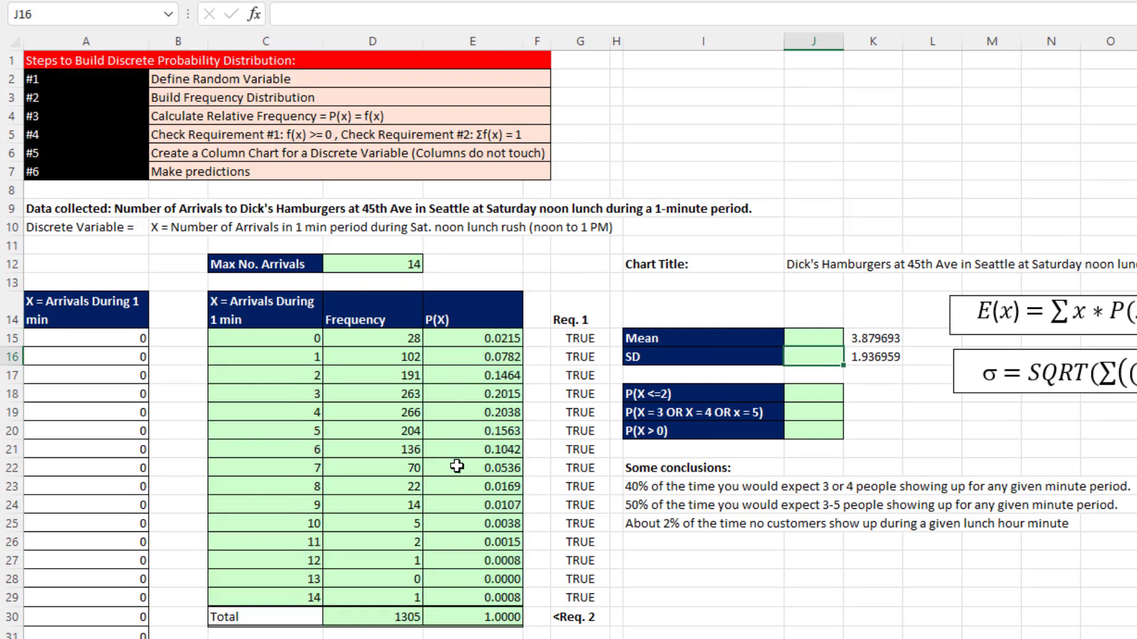
{"action": "left_click", "coordinate": [790, 337]}
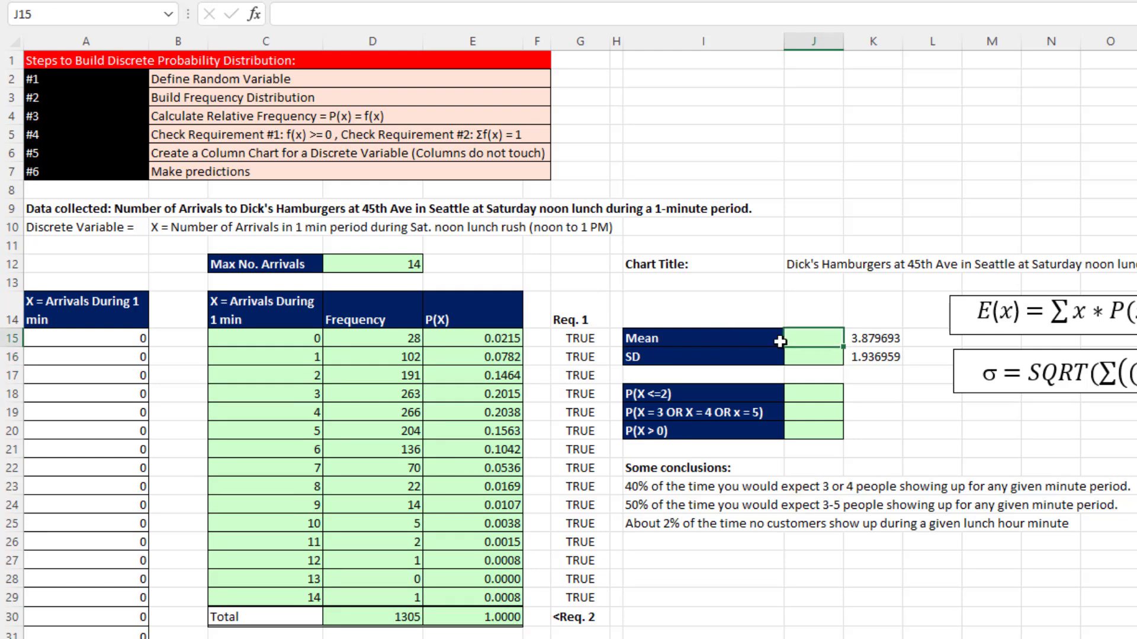
{"action": "type", "text": "=sump"}
{"action": "key", "text": "Tab"}
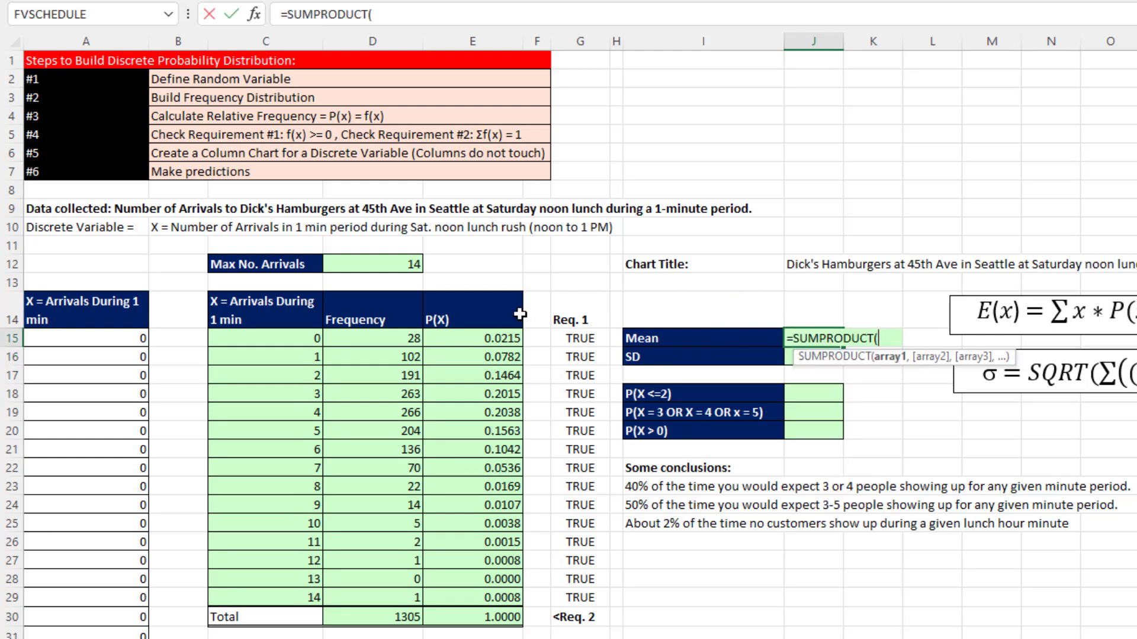
{"action": "left_click_drag", "start_coordinate": [301, 338], "coordinate": [304, 590]}
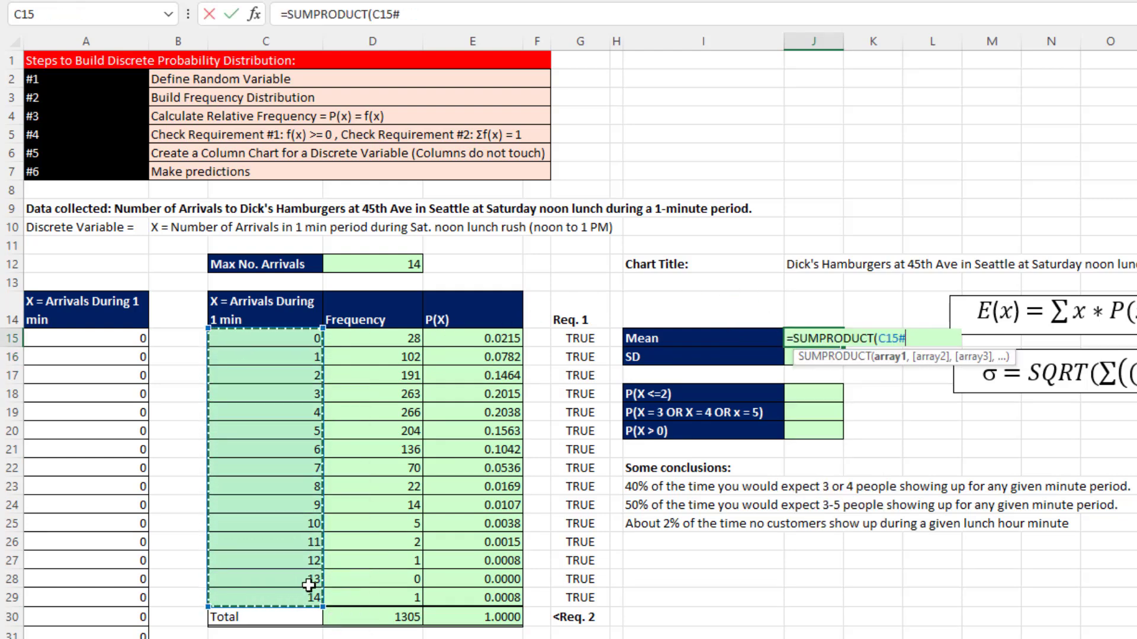
{"action": "type", "text": ","}
{"action": "left_click_drag", "start_coordinate": [473, 338], "coordinate": [477, 598]}
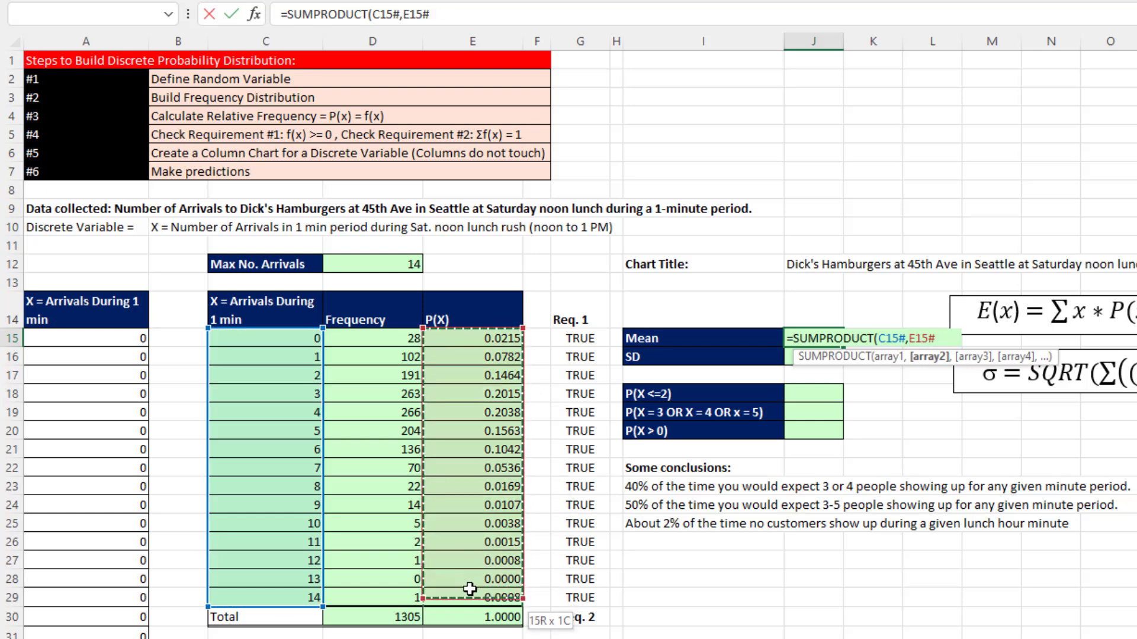
{"action": "key", "text": "Return"}
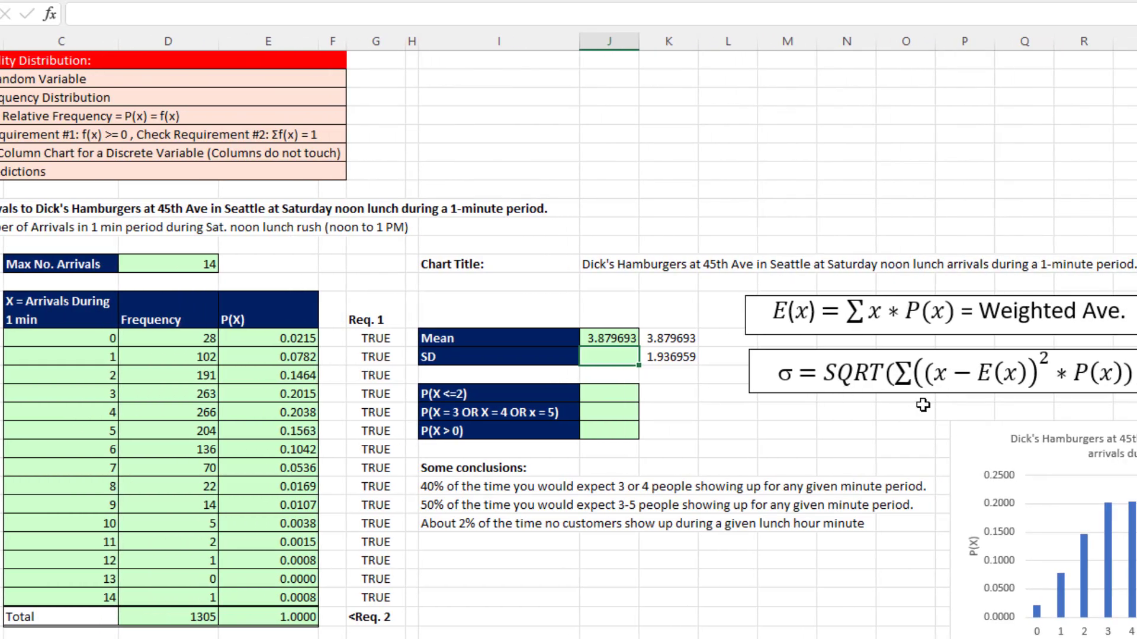
- Begin the SD formula in cell J16 with the squared deviations times probabilities, =(C15#-J15)^2*E15#
{"action": "type", "text": "="}
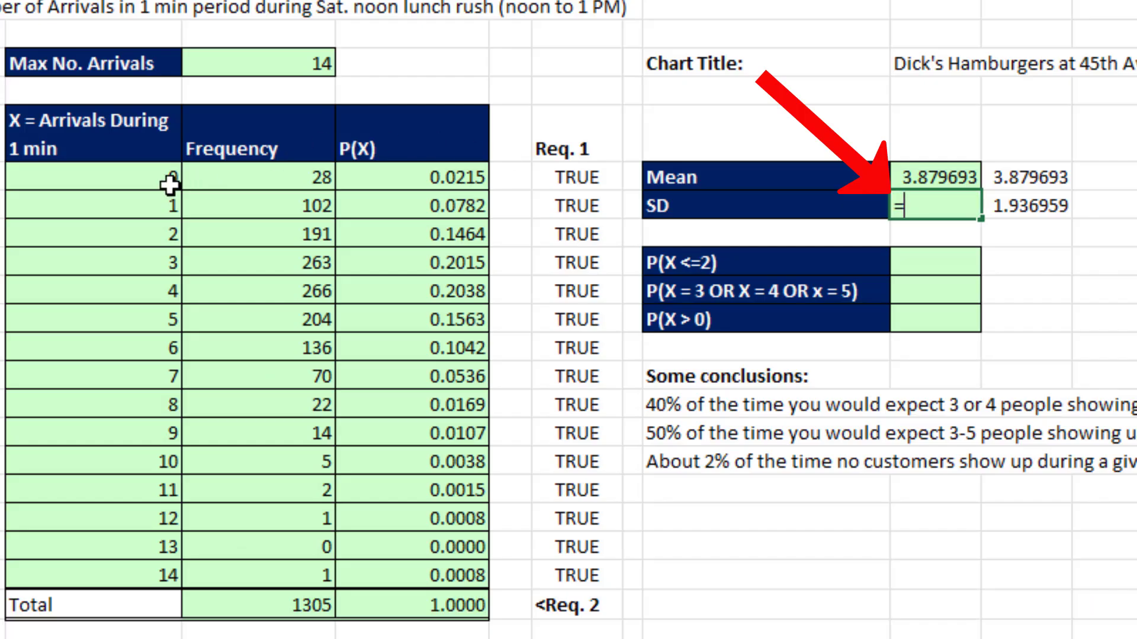
{"action": "left_click_drag", "start_coordinate": [103, 339], "coordinate": [101, 487]}
{"action": "left_click_drag", "start_coordinate": [156, 406], "coordinate": [166, 574]}
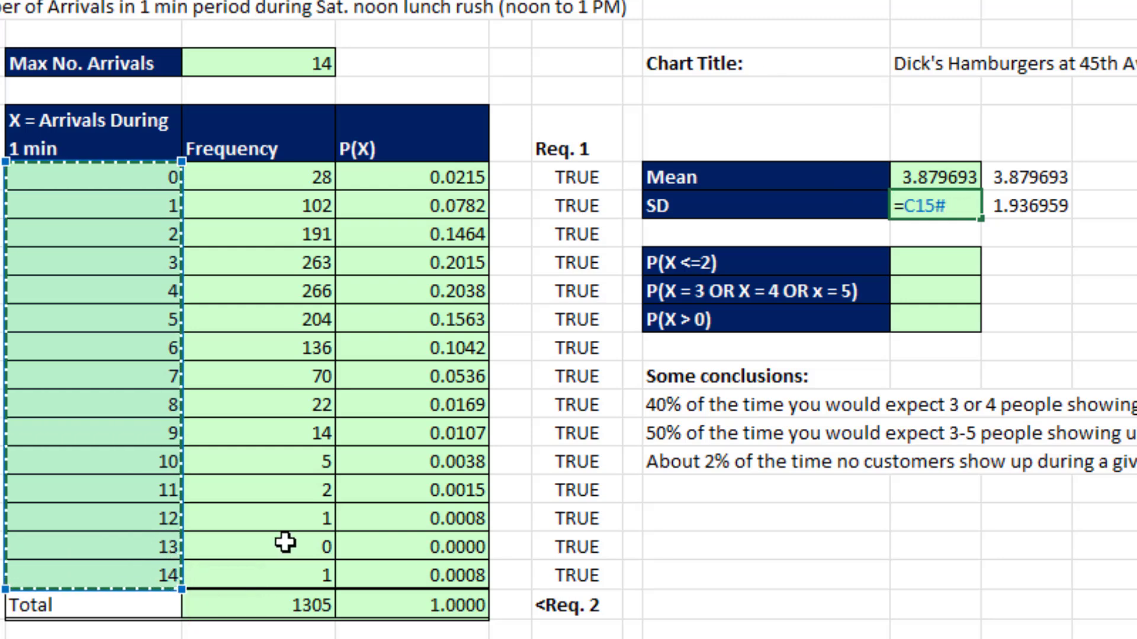
{"action": "type", "text": "-"}
{"action": "left_click", "coordinate": [900, 182]}
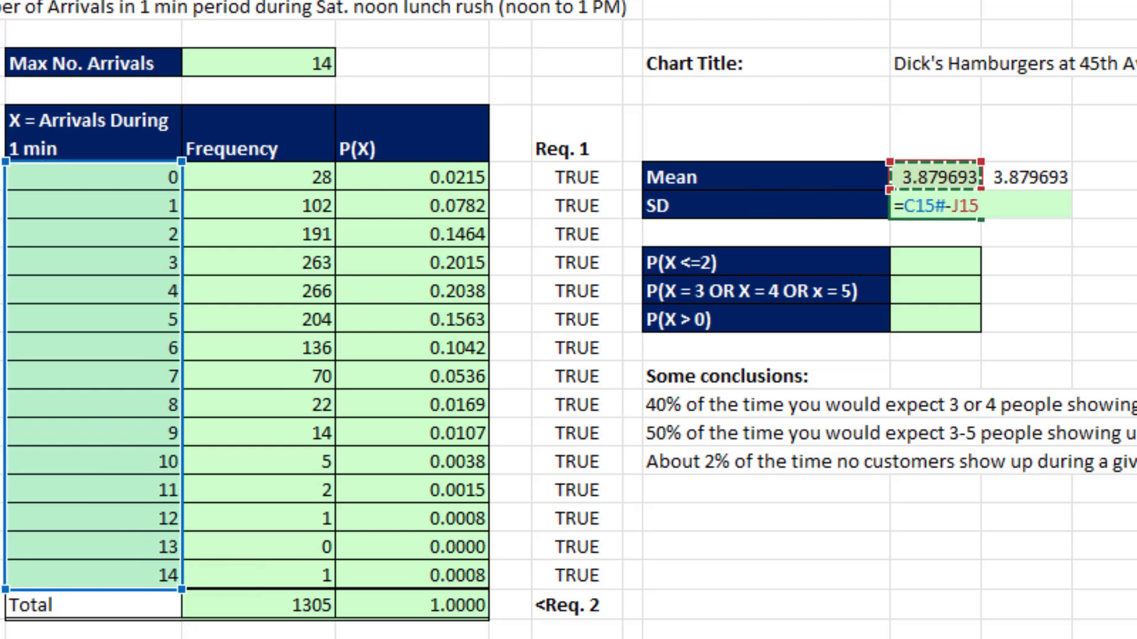
{"action": "type", "text": ")"}
{"action": "left_click", "coordinate": [903, 206]}
{"action": "type", "text": "("}
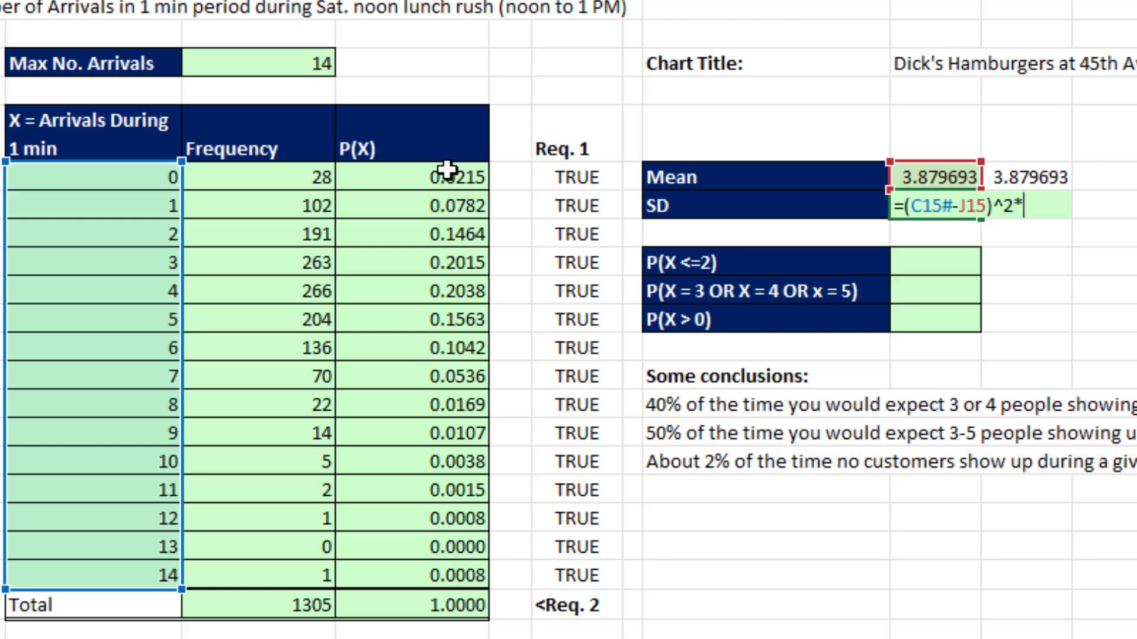
{"action": "left_click_drag", "start_coordinate": [447, 168], "coordinate": [438, 577]}
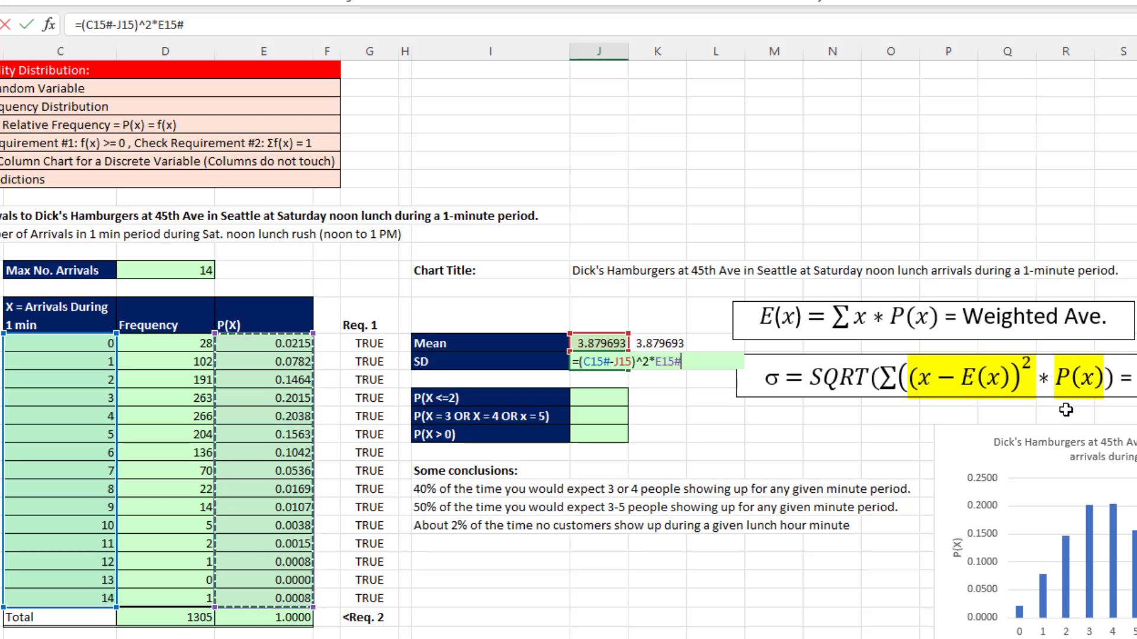
- Wrap the squared-deviation expression in J16 in SUM and enter it as =SUM((C15#-J15)^2*E15#)
{"action": "left_click", "coordinate": [581, 367]}
{"action": "type", "text": "SUM("}
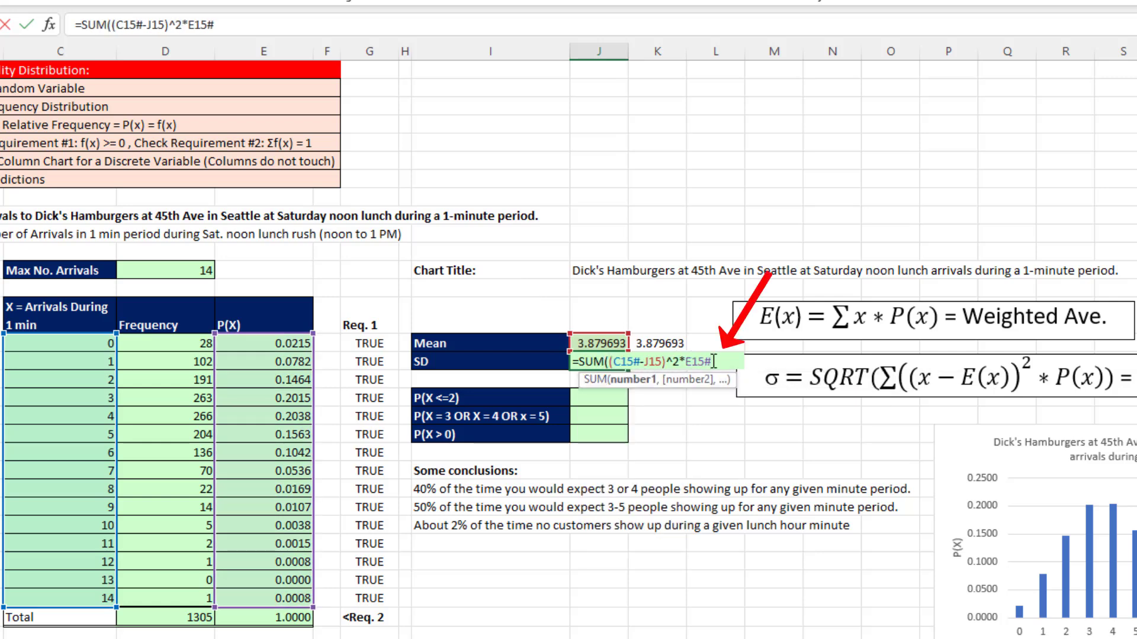
{"action": "type", "text": ")"}
{"action": "key", "text": "ctrl+Return"}
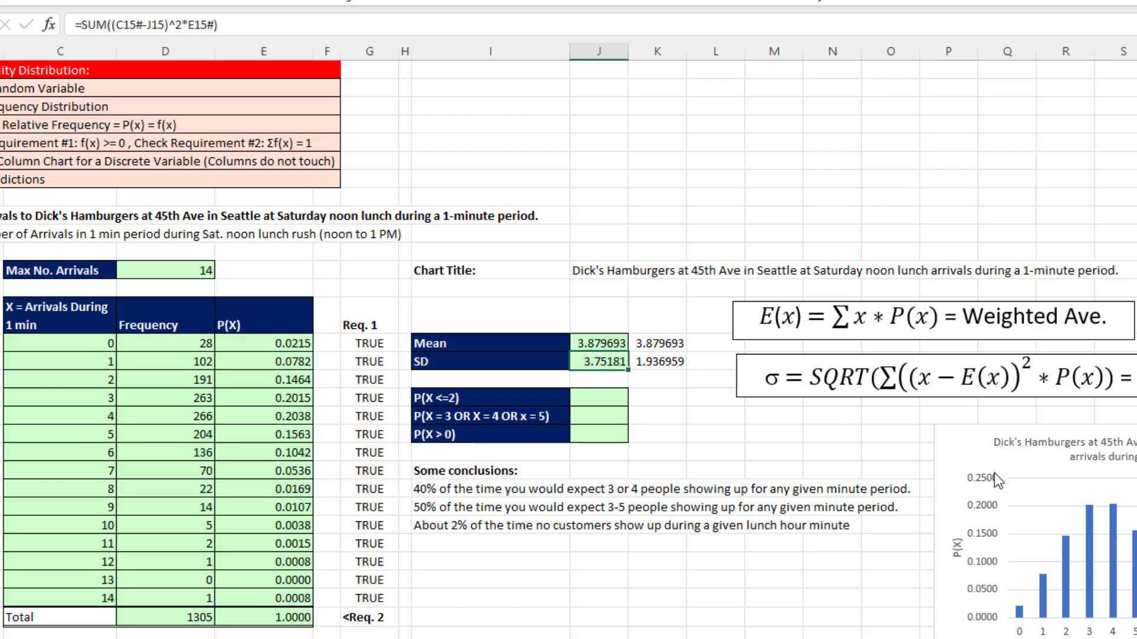
- Move the column chart closer to the statistics table, directly below the standard deviation formula box and clear of the probability cells
{"action": "left_click_drag", "start_coordinate": [962, 438], "coordinate": [600, 418]}
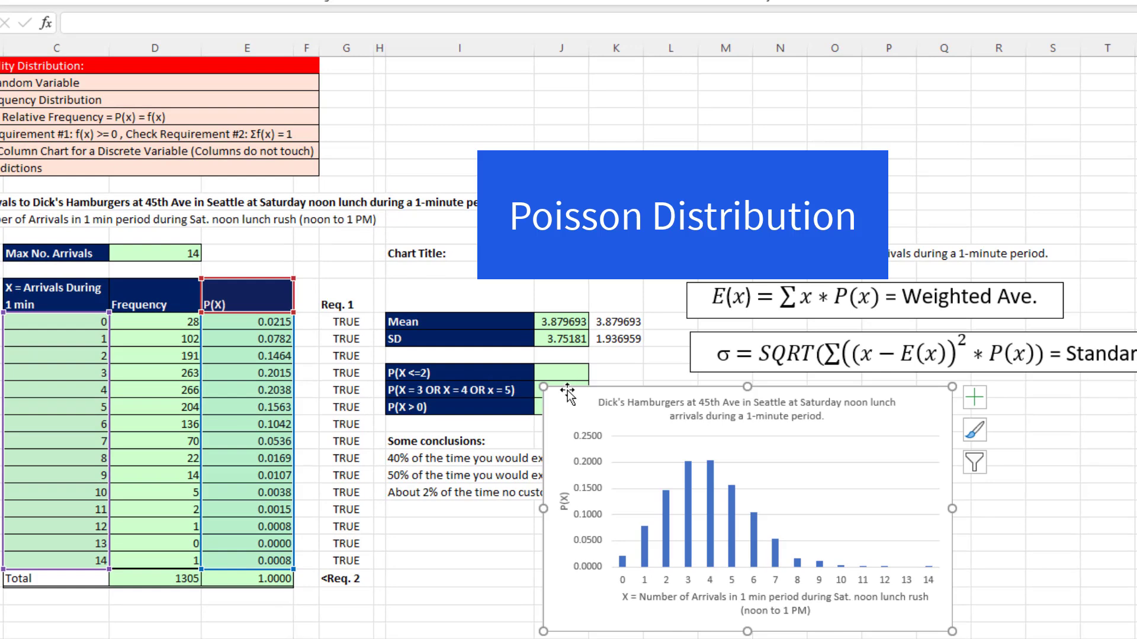
{"action": "left_click_drag", "start_coordinate": [564, 391], "coordinate": [715, 389]}
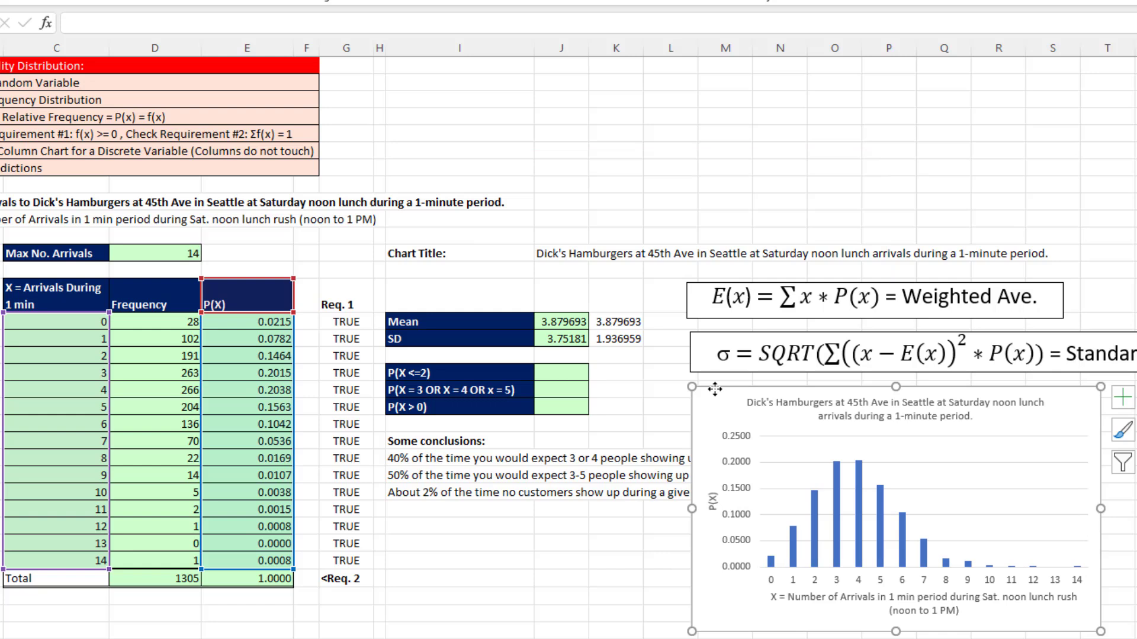
- Wrap the formula in J16 in SQRT to complete the standard deviation as =SQRT(SUM((C15#-J15)^2*E15#))
{"action": "double_click", "coordinate": [563, 339]}
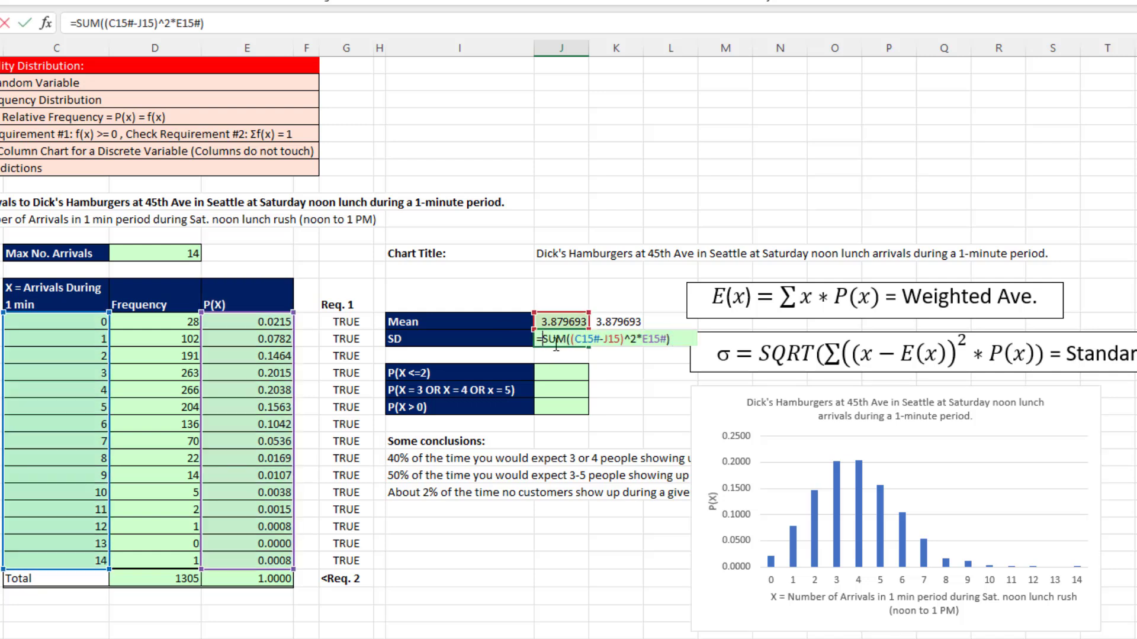
{"action": "type", "text": "SQRT("}
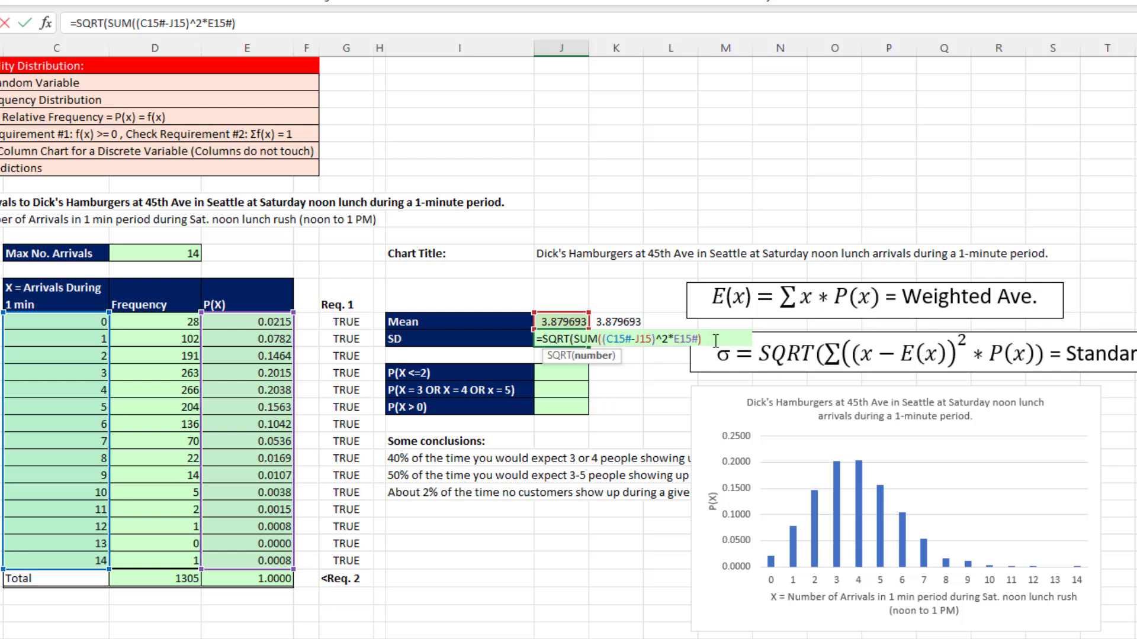
{"action": "type", "text": ")"}
{"action": "key", "text": "Return"}
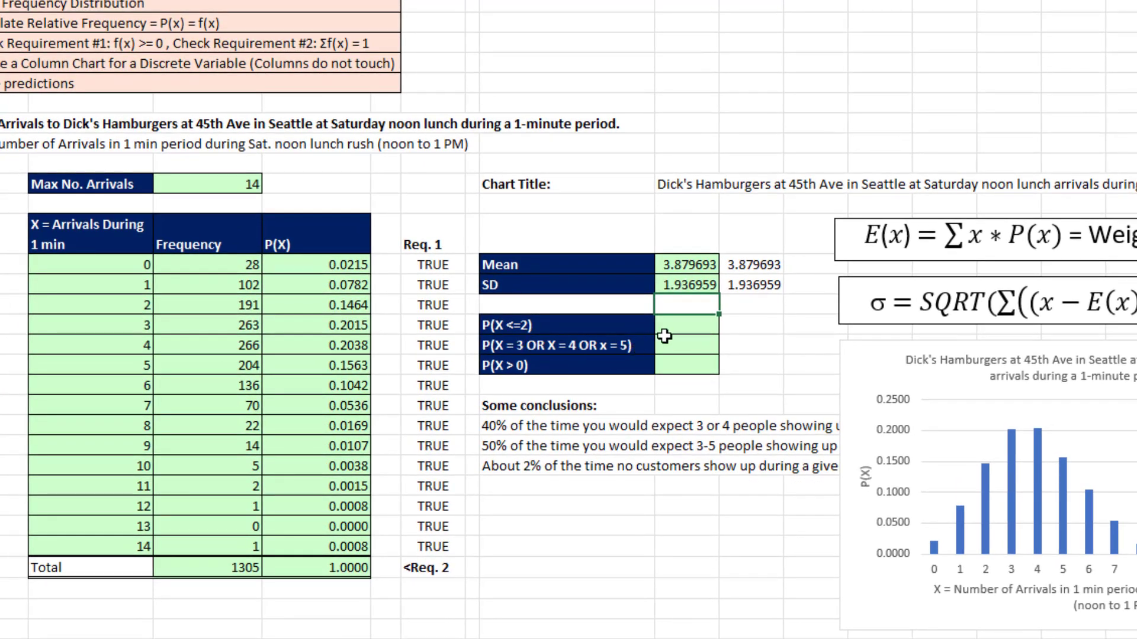
- Calculate P(X <=2) in cell J18 by summing the probabilities E15:E17
{"action": "left_click", "coordinate": [687, 326]}
{"action": "key", "text": "alt+equal"}
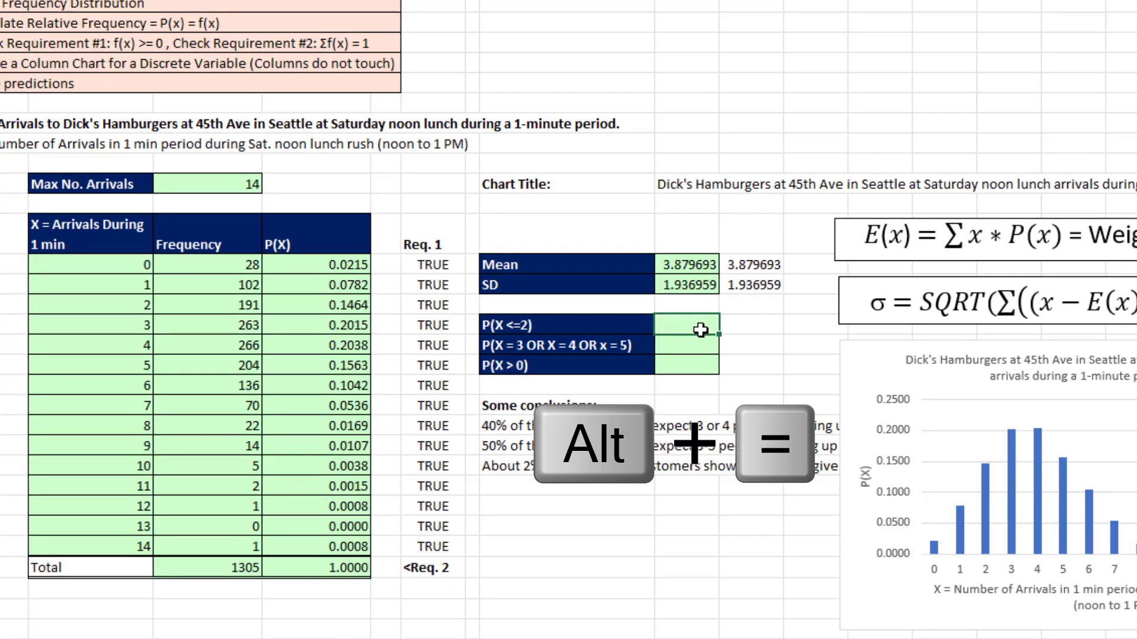
{"action": "left_click", "coordinate": [319, 271]}
{"action": "left_click_drag", "start_coordinate": [319, 274], "coordinate": [318, 304]}
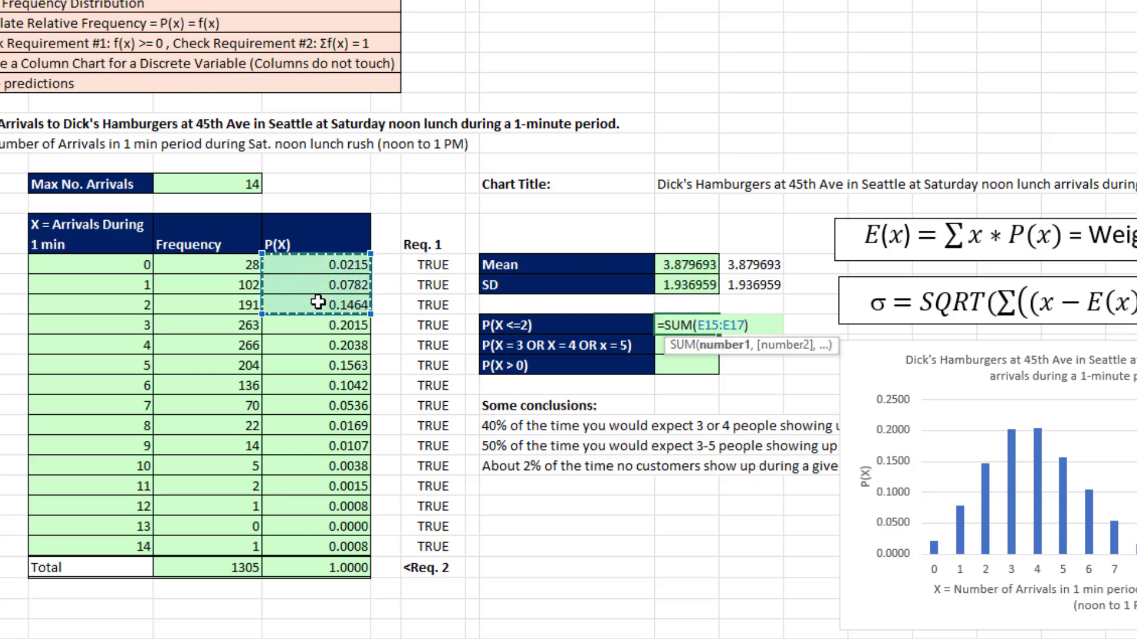
{"action": "key", "text": "Return"}
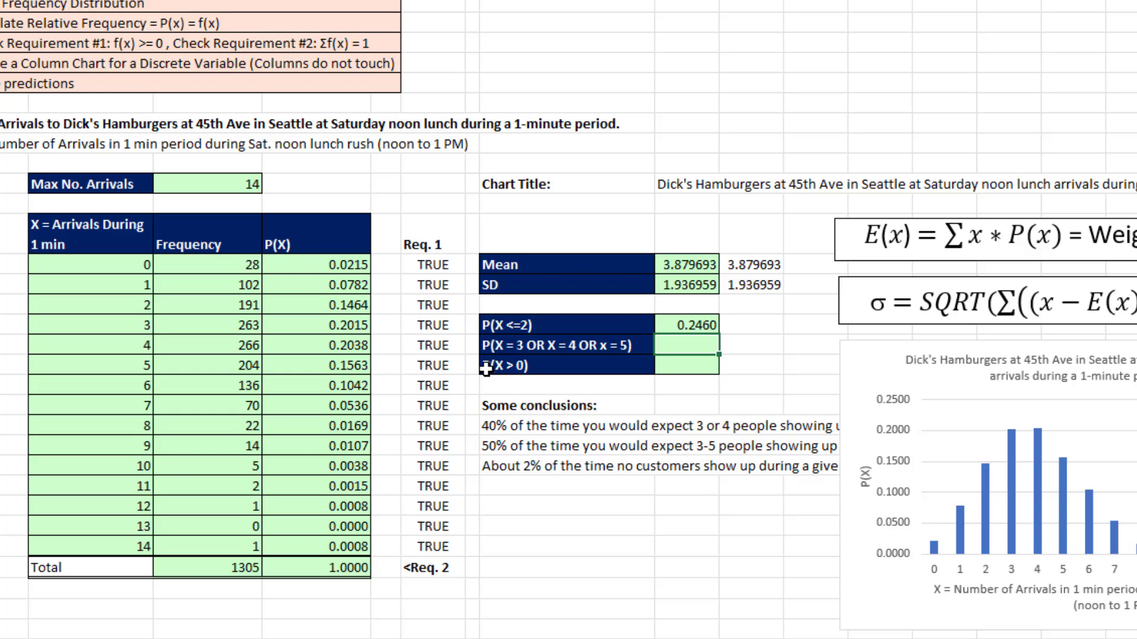
- Calculate P(X = 3 OR X = 4 OR x = 5) in cell J19 by summing the probabilities E18:E20
{"action": "key", "text": "alt+equal"}
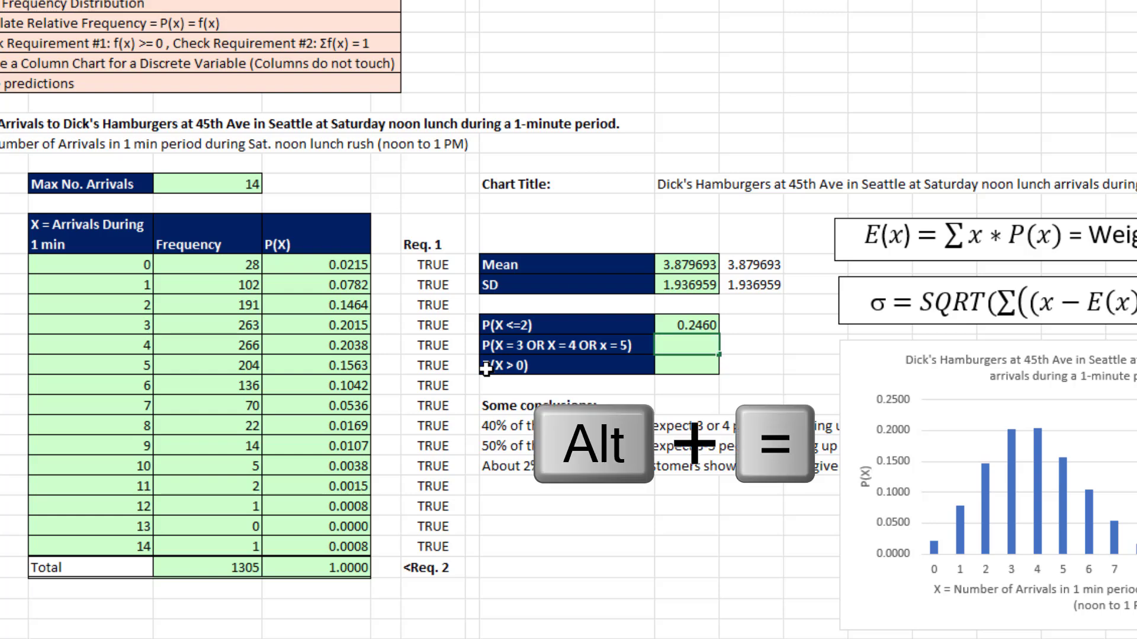
{"action": "left_click_drag", "start_coordinate": [320, 325], "coordinate": [329, 359]}
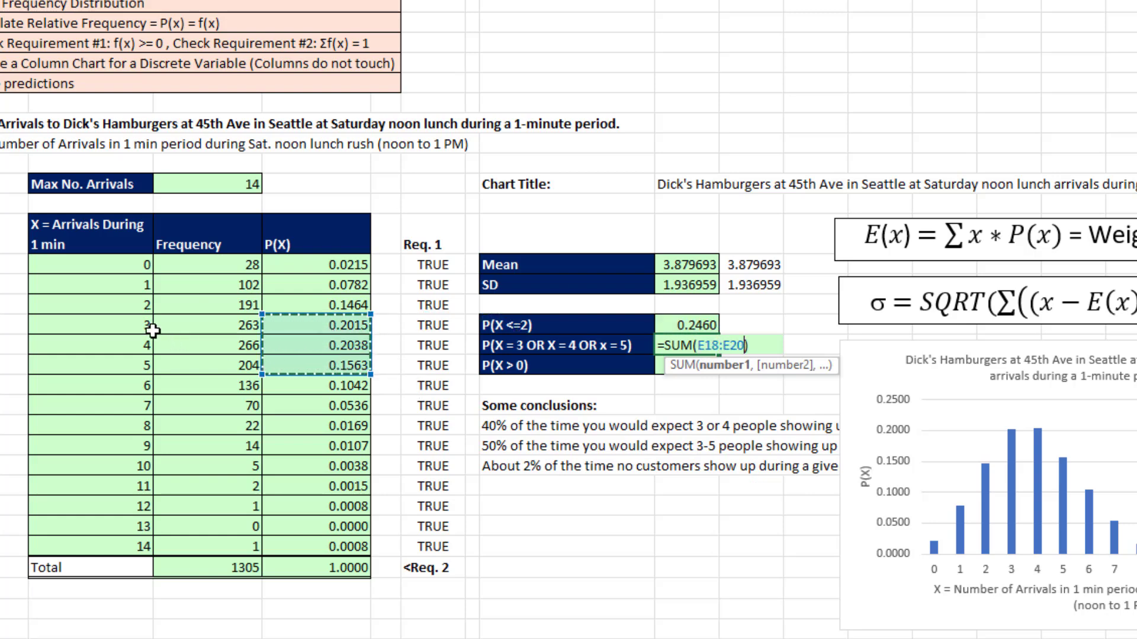
{"action": "key", "text": "Return"}
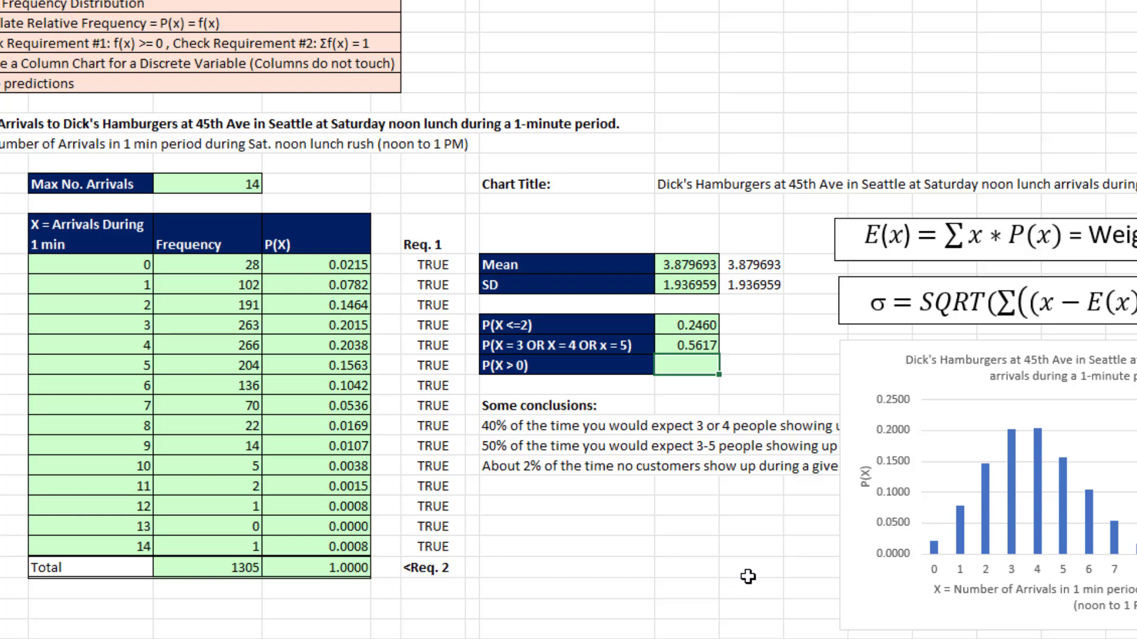
- Calculate P(X > 0) in cell J20 with the complement formula =1-E15
{"action": "type", "text": "=1-"}
{"action": "left_click", "coordinate": [333, 268]}
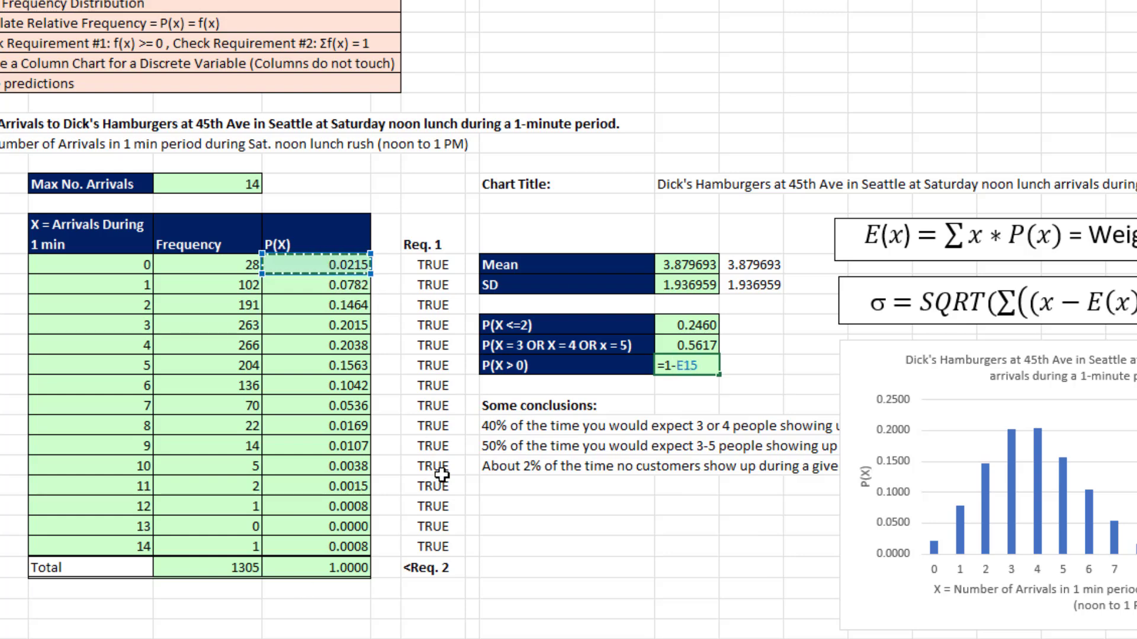
{"action": "key", "text": "Return"}
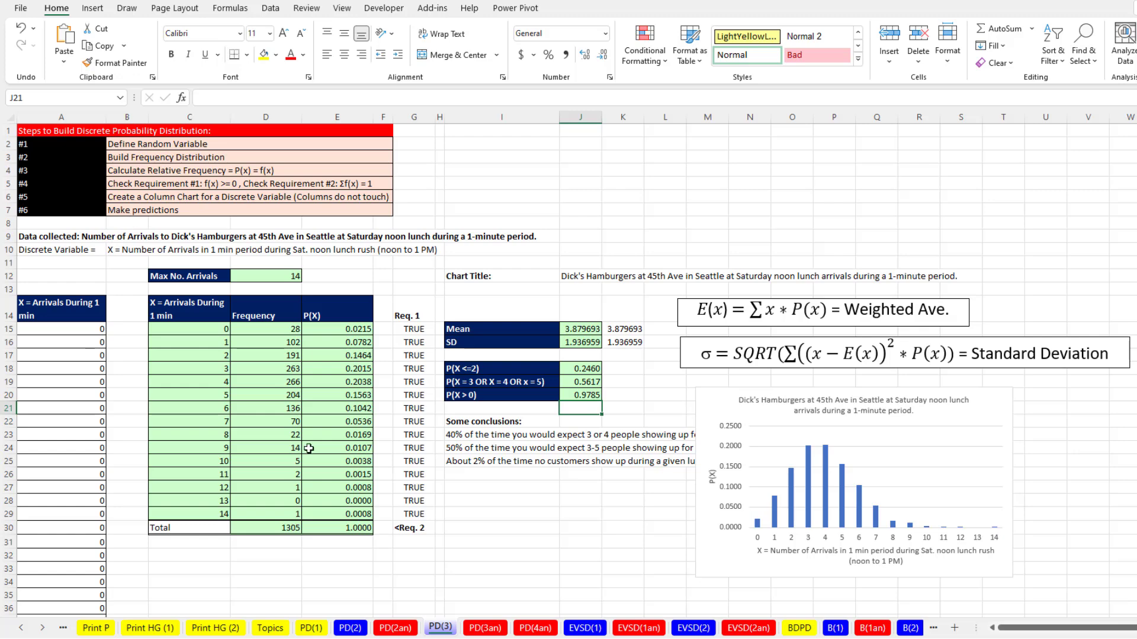
- Review the mean formula in J15 and the standard deviation formula in J16 without changing them
{"action": "double_click", "coordinate": [584, 332]}
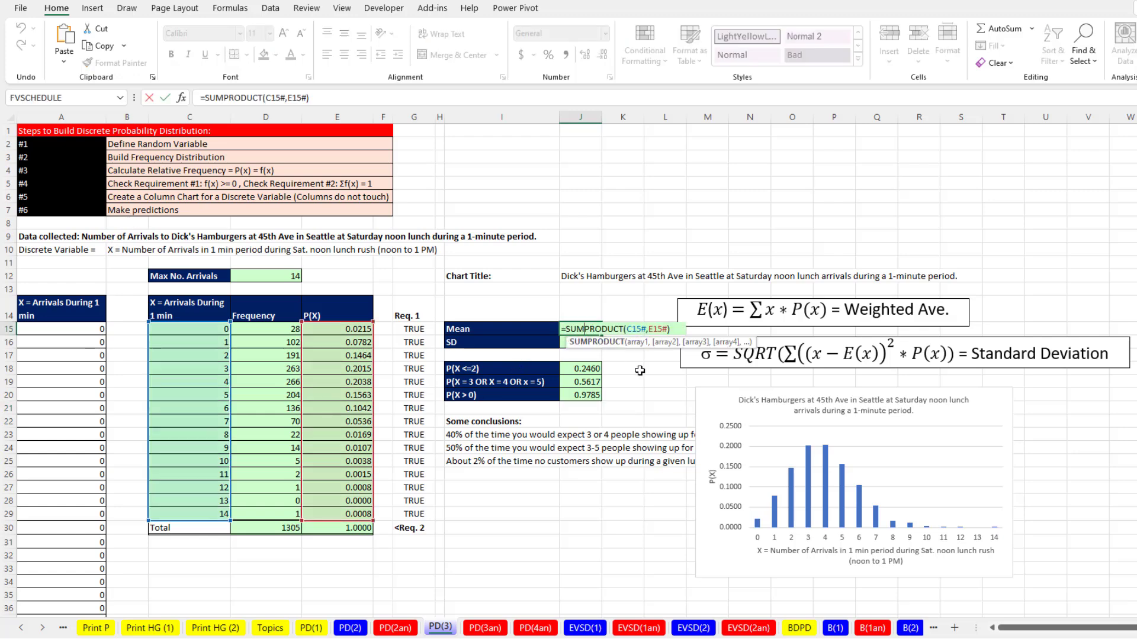
{"action": "key", "text": "Return"}
{"action": "double_click", "coordinate": [589, 343]}
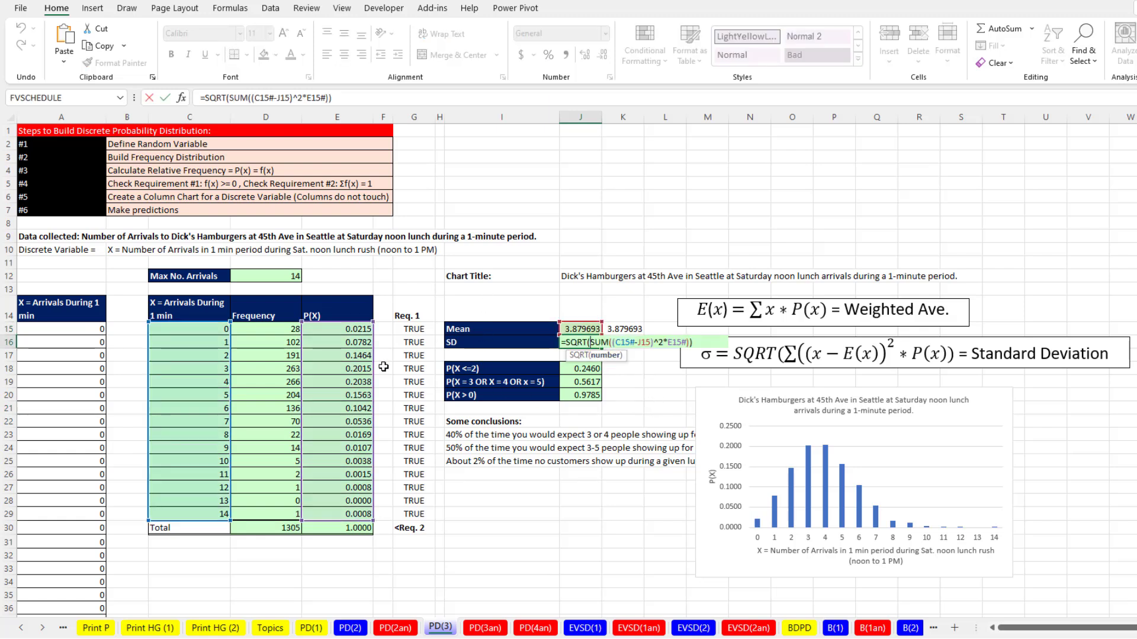
{"action": "key", "text": "Return"}
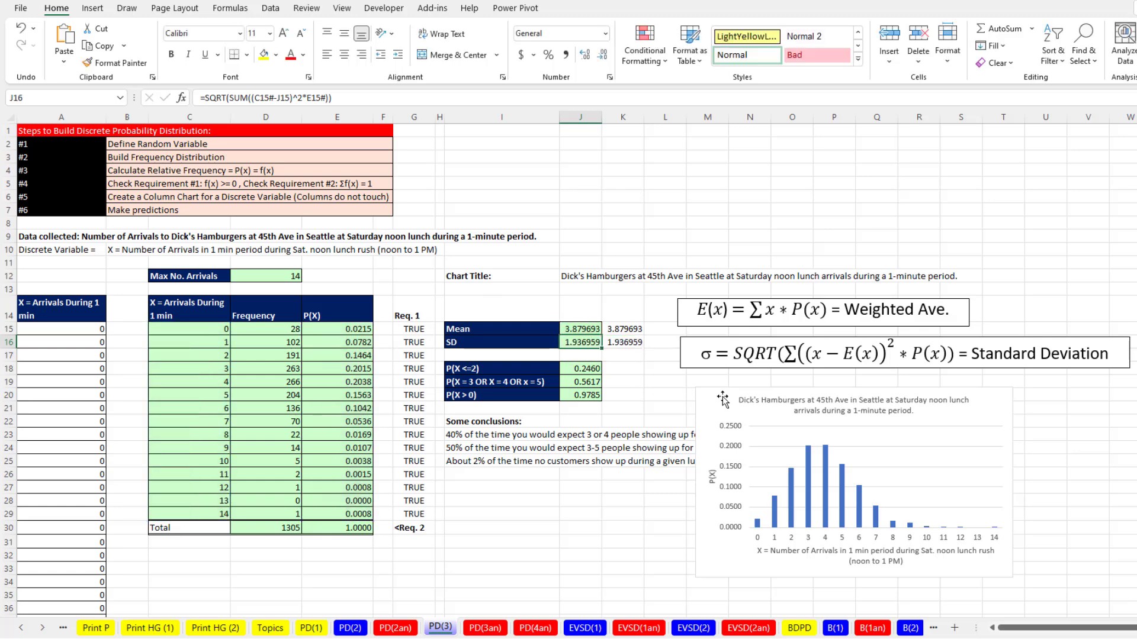
- Move the column chart slightly lower, leaving a wider gap beneath the standard deviation formula box
{"action": "left_click", "coordinate": [717, 390]}
{"action": "left_click_drag", "start_coordinate": [717, 390], "coordinate": [719, 414]}
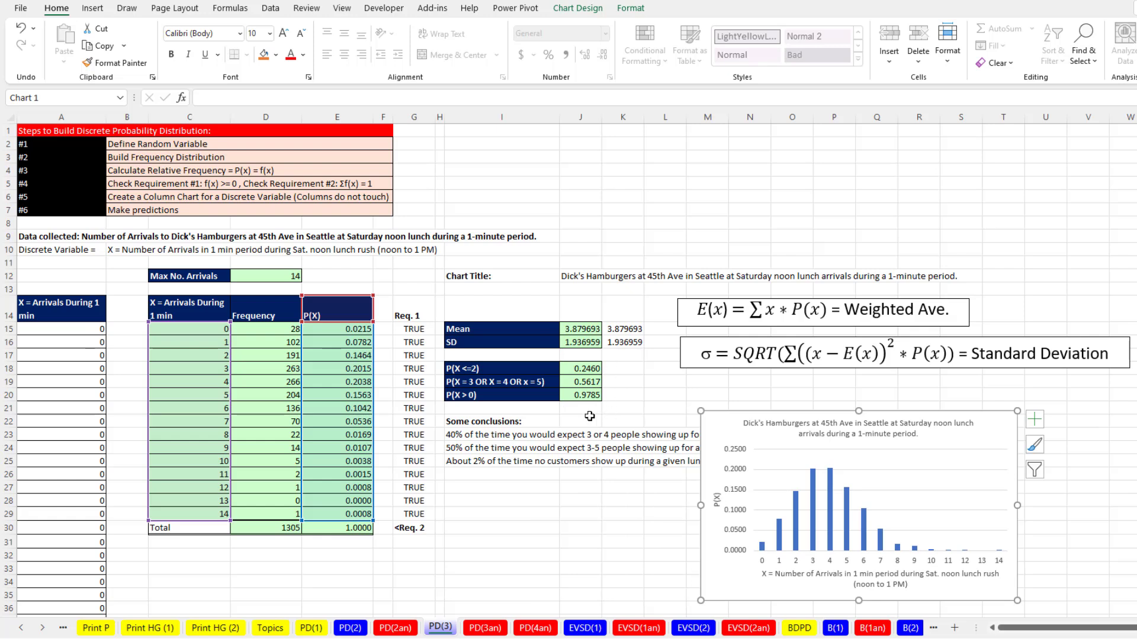